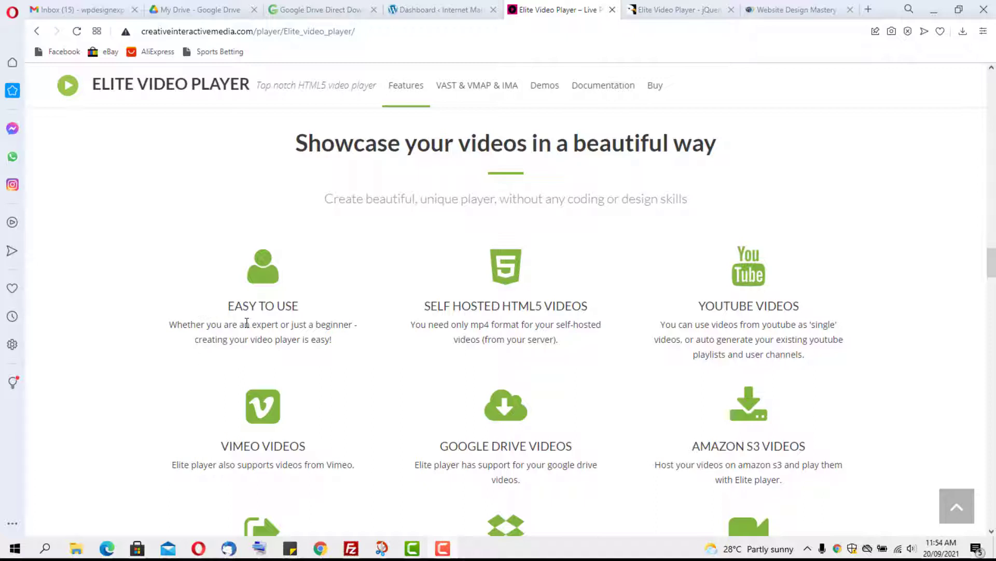
Step: Scroll through the 'Want more features?' section of the Elite Video Player website
scroll(245, 322, "down", 1)
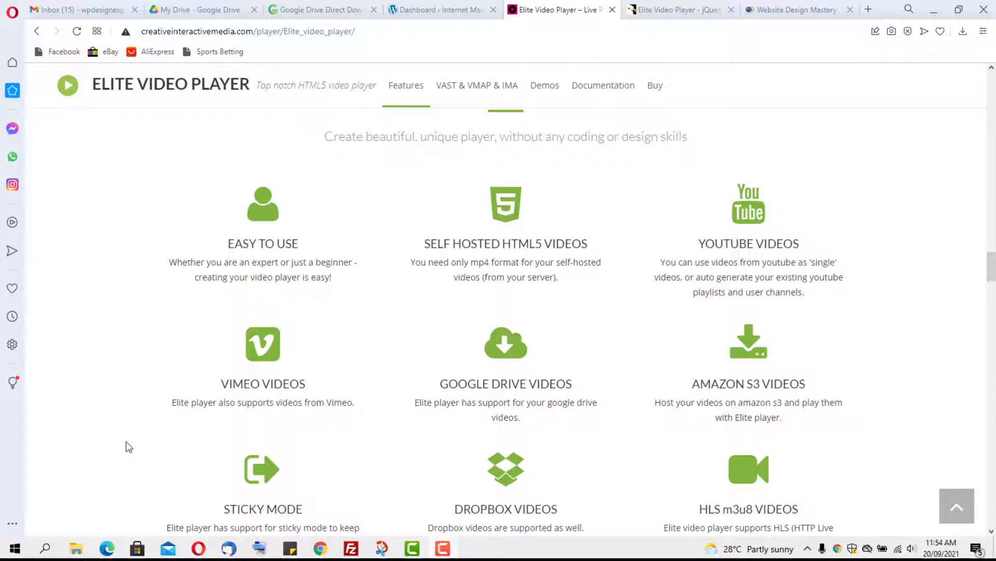
scroll(325, 461, "down", 2)
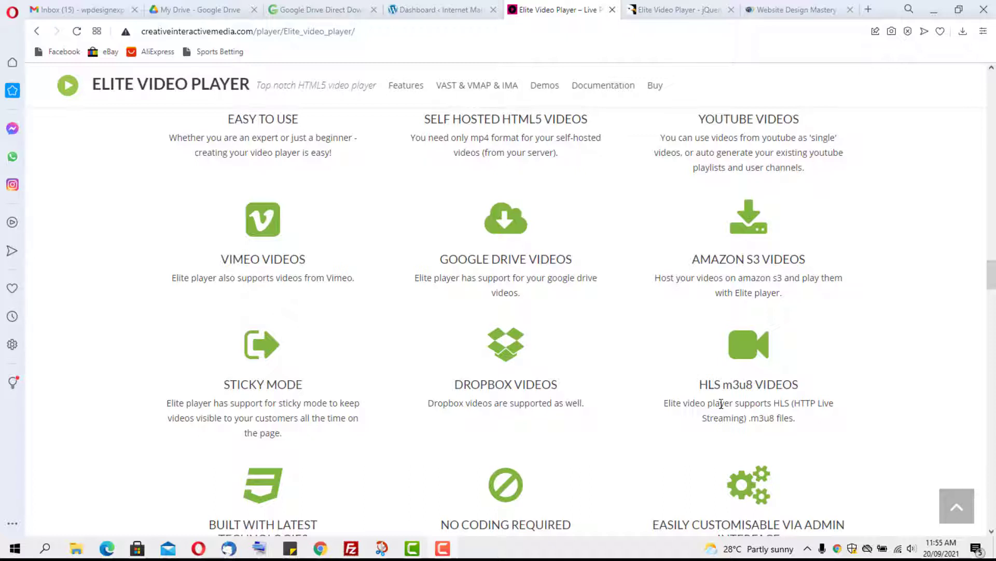
scroll(721, 403, "down", 2)
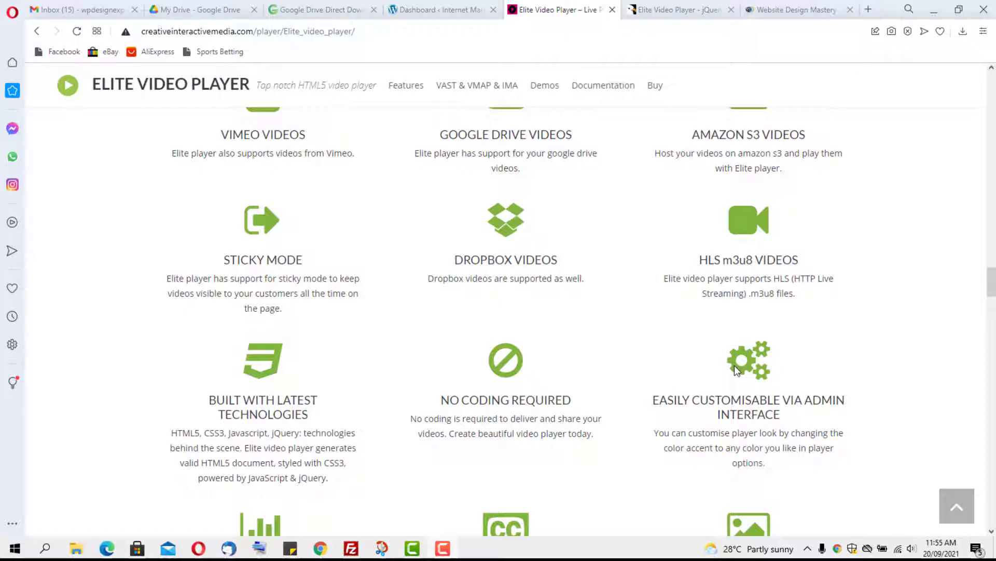
scroll(734, 364, "down", 5)
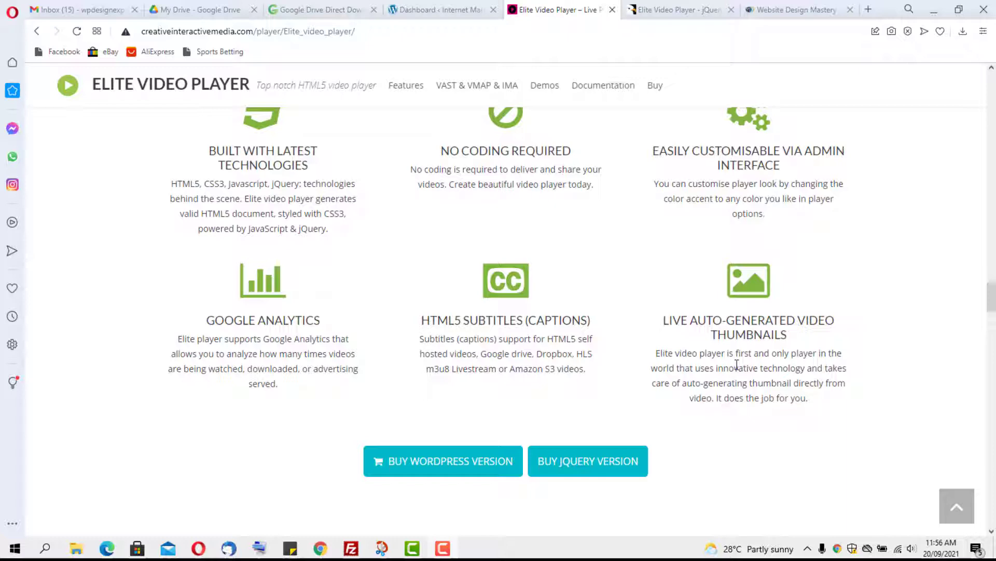
scroll(696, 350, "down", 8)
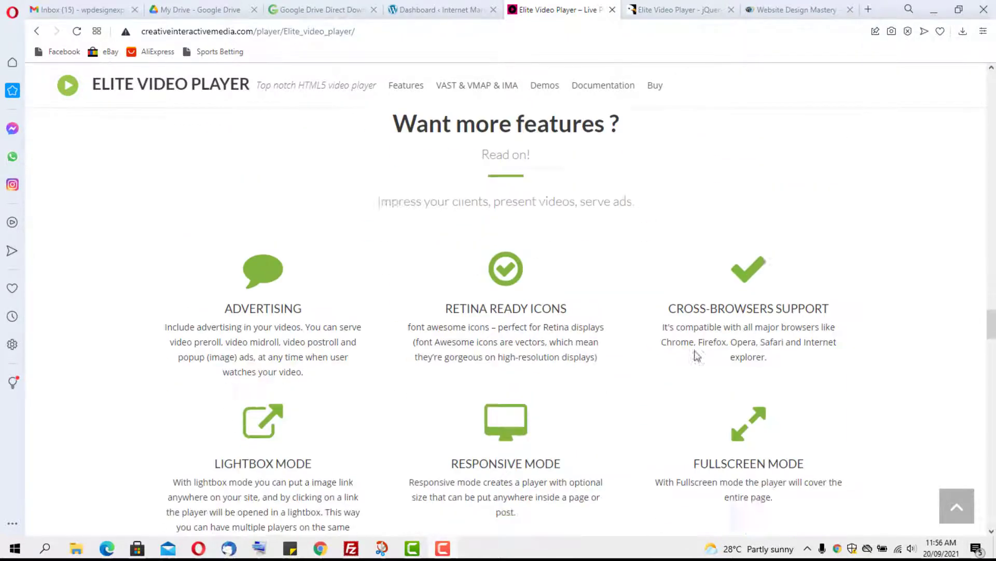
scroll(697, 355, "down", 1)
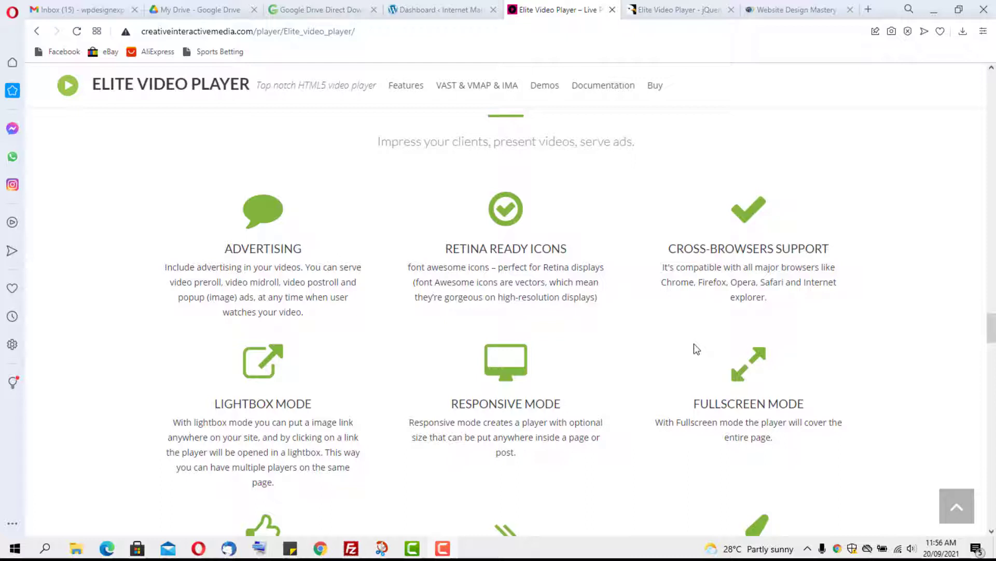
scroll(666, 326, "down", 5)
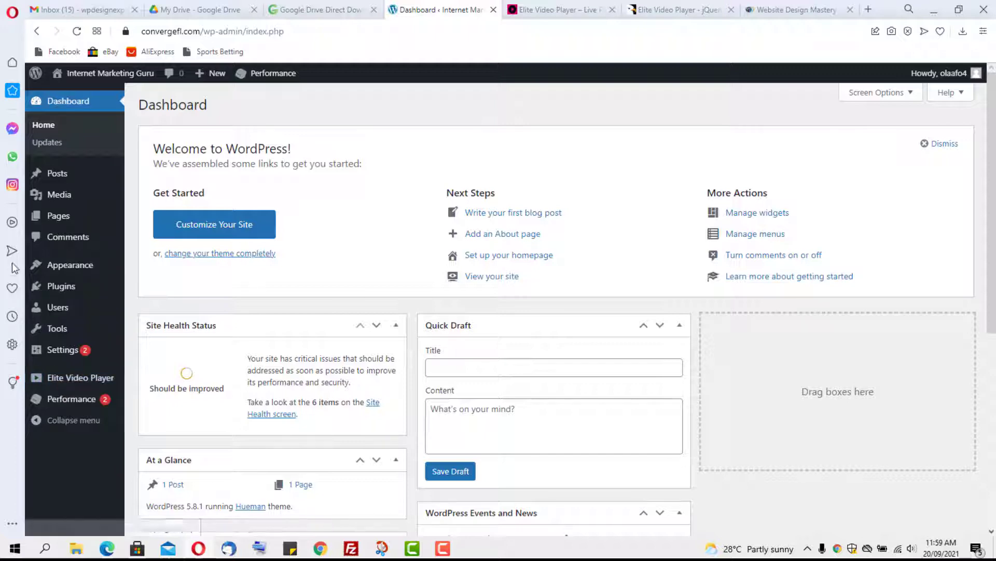
Step: Create a new Elite Video Player player and look over its Edit player settings page
mouse_move(63, 286)
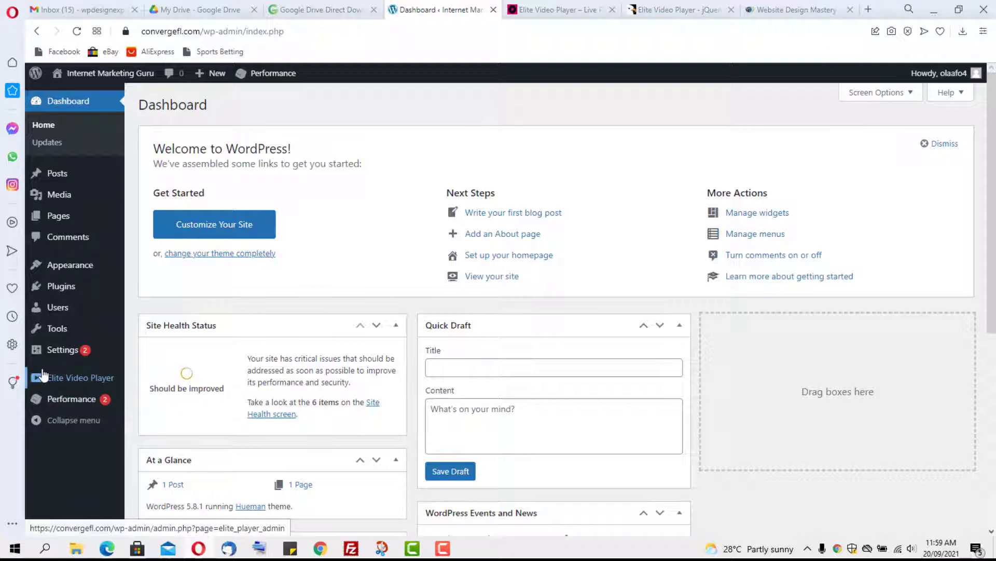
left_click(75, 380)
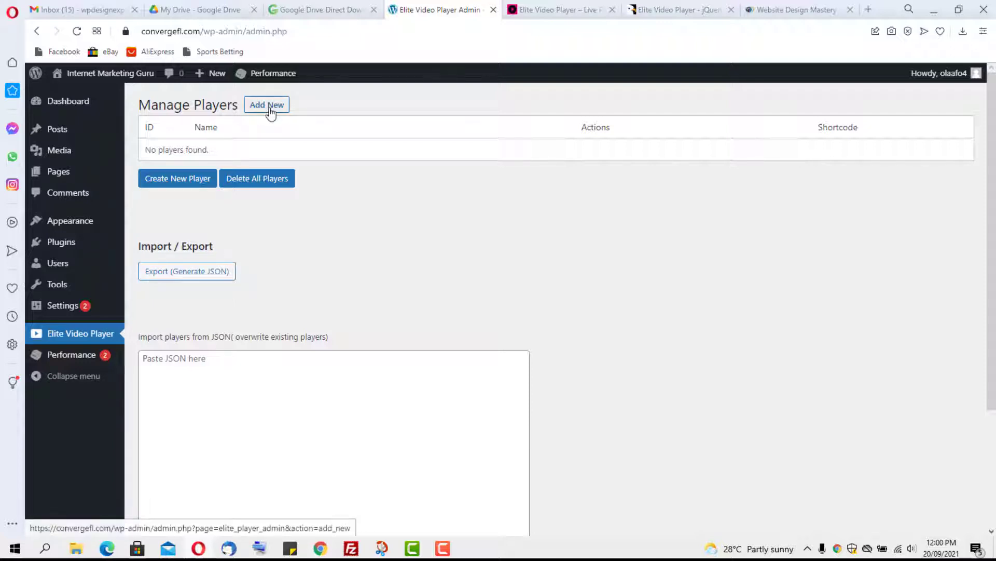
left_click(160, 182)
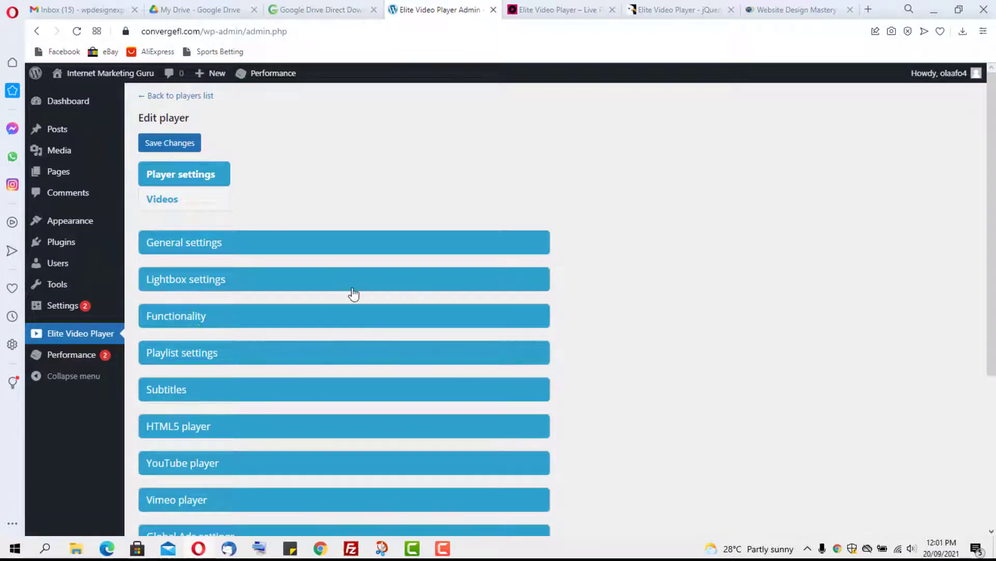
scroll(527, 259, "down", 3)
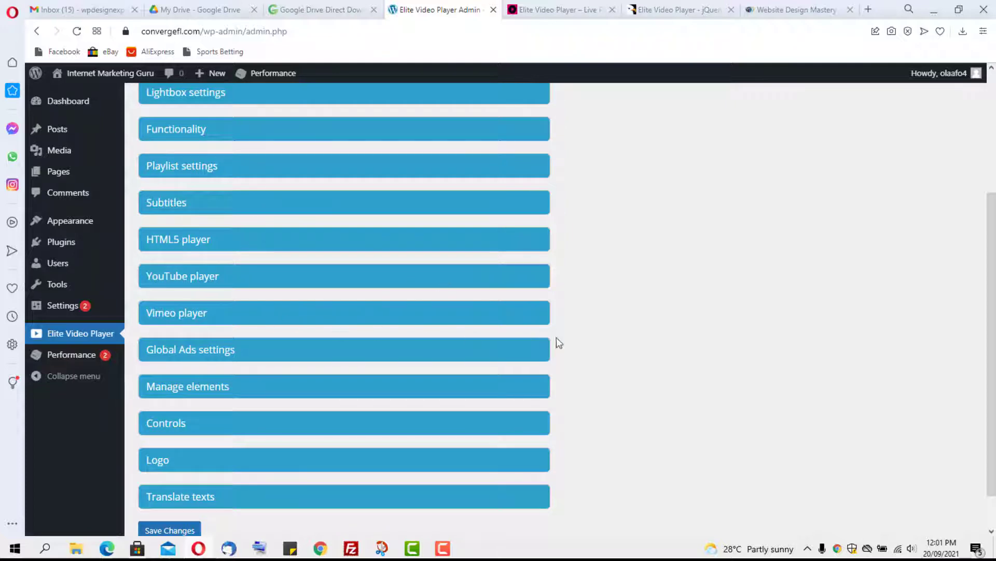
scroll(563, 350, "down", 1)
scroll(570, 357, "up", 5)
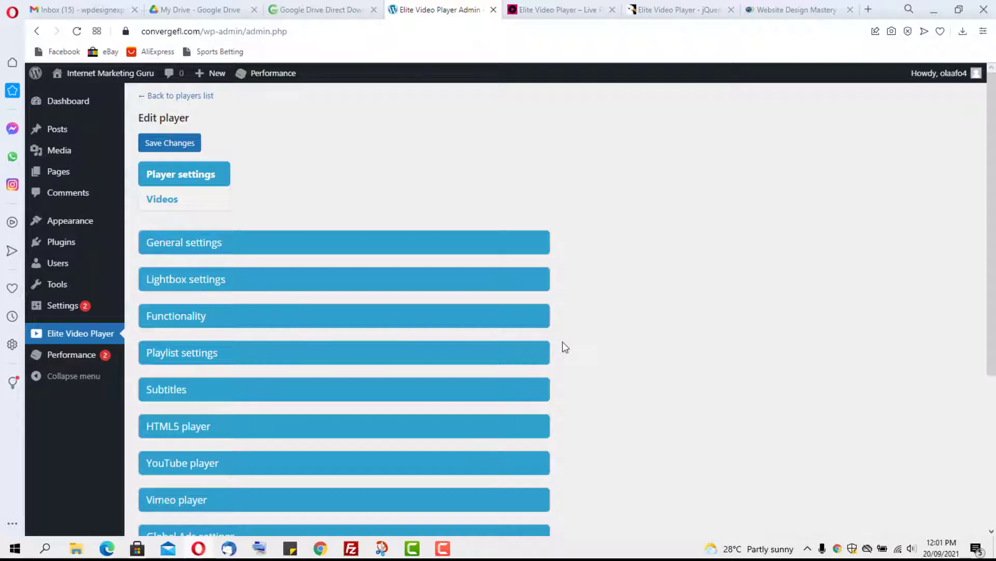
Step: In the Videos panel, set the player type to HTML5 (self-hosted) and add a first video entry
left_click(173, 200)
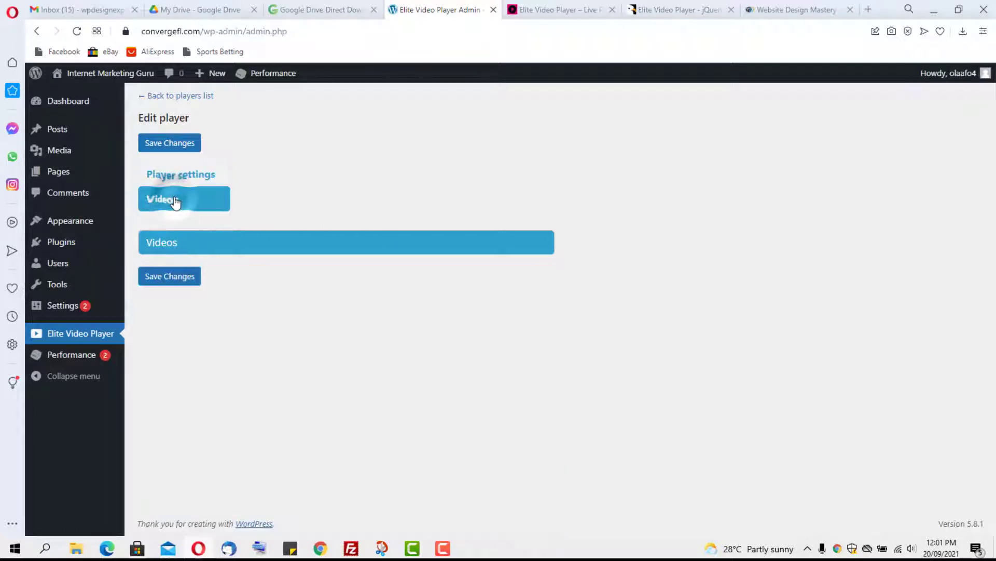
left_click(177, 246)
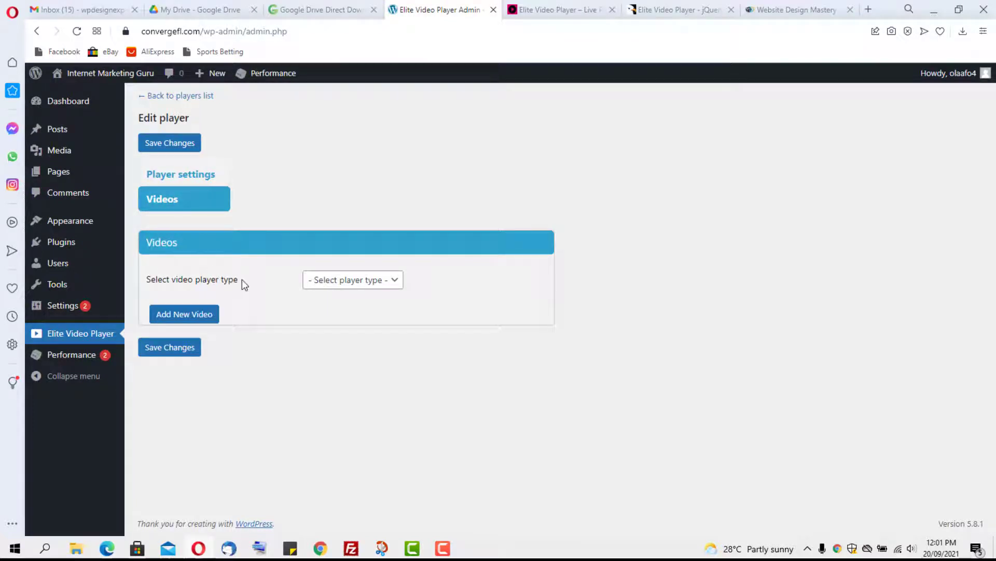
left_click(391, 279)
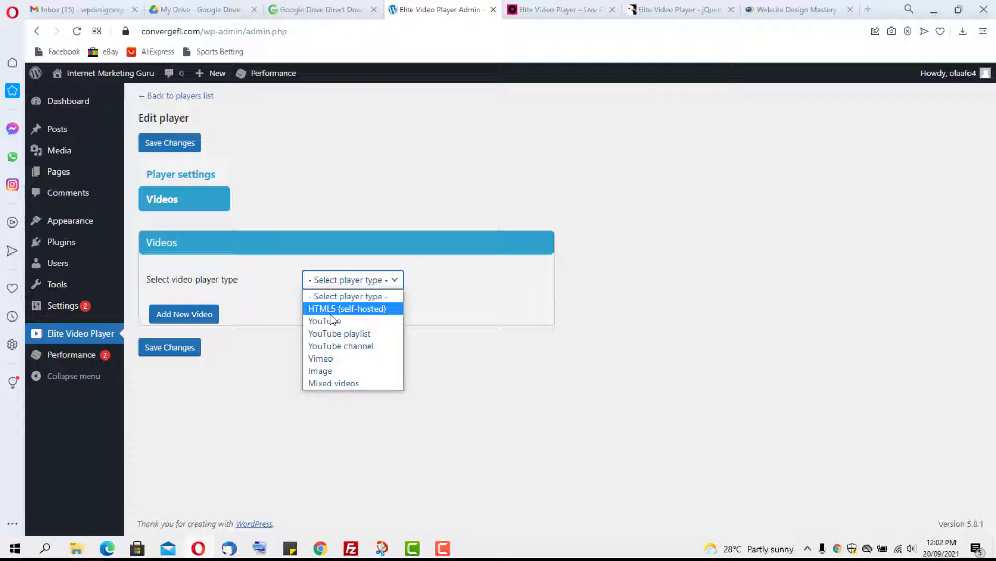
left_click(326, 309)
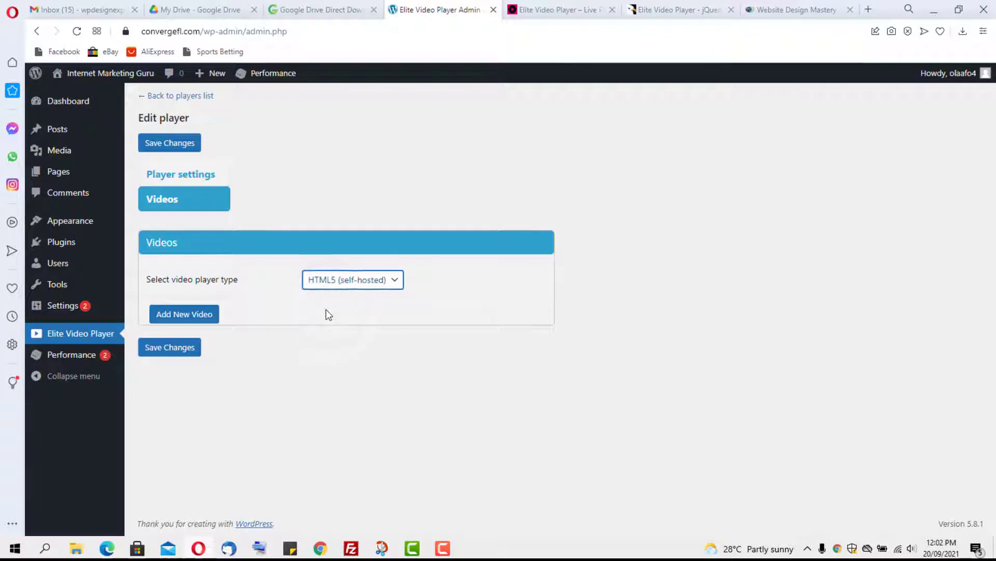
left_click(172, 316)
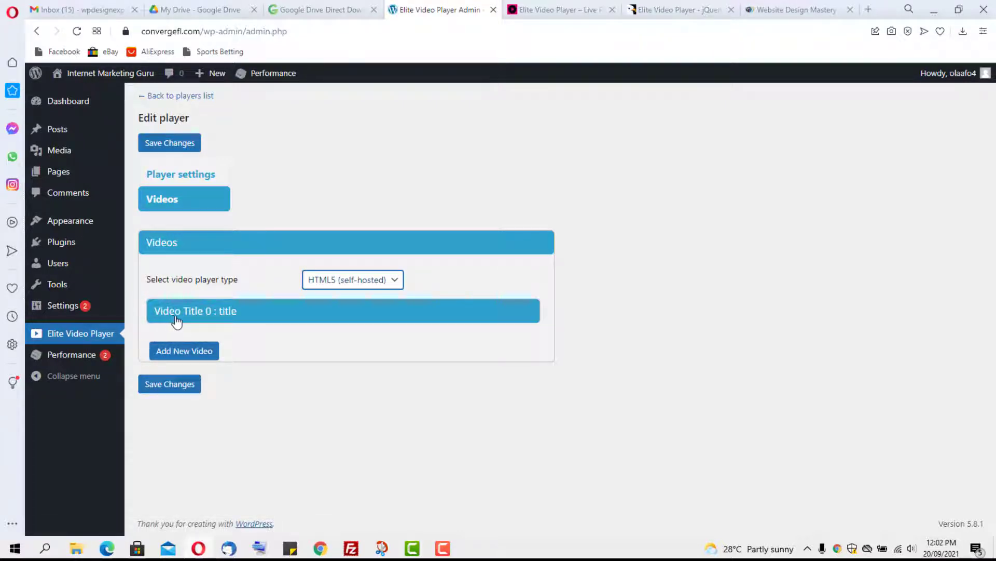
Step: Expand the Video Title 0 entry and replace its 'title' placeholder with 'Video 1'
left_click(259, 315)
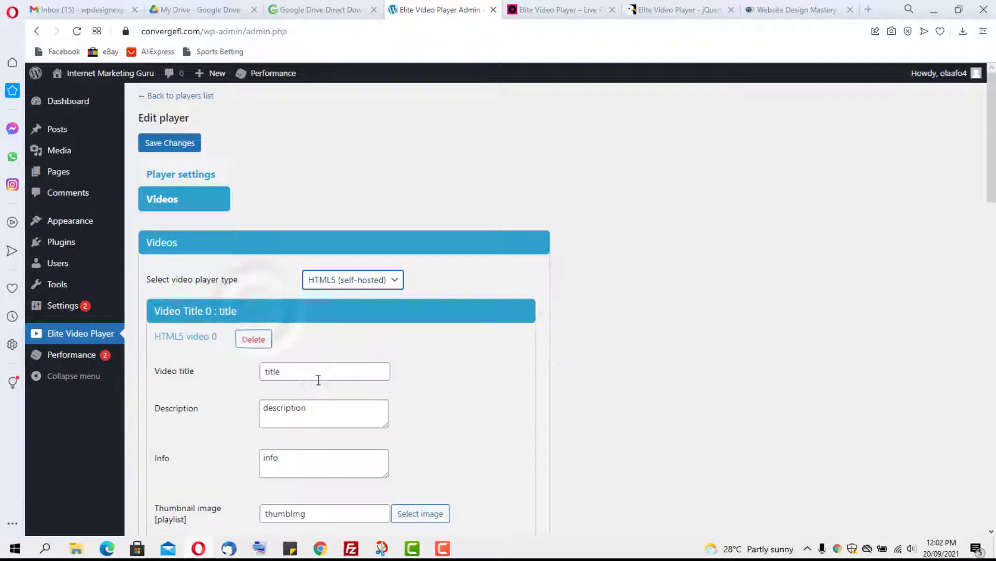
left_click_drag(305, 372, 211, 379)
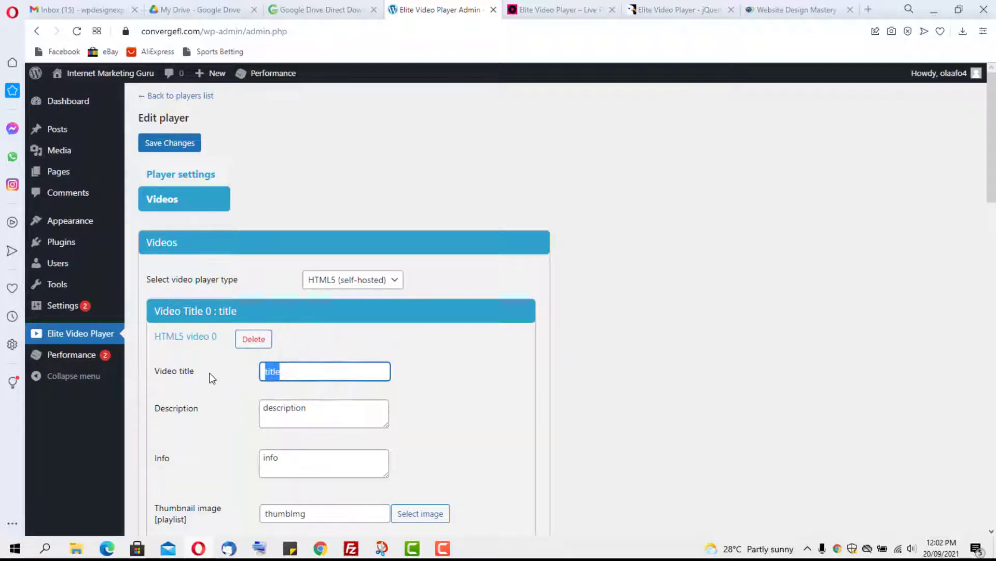
type("Video 1")
scroll(309, 415, "down", 1)
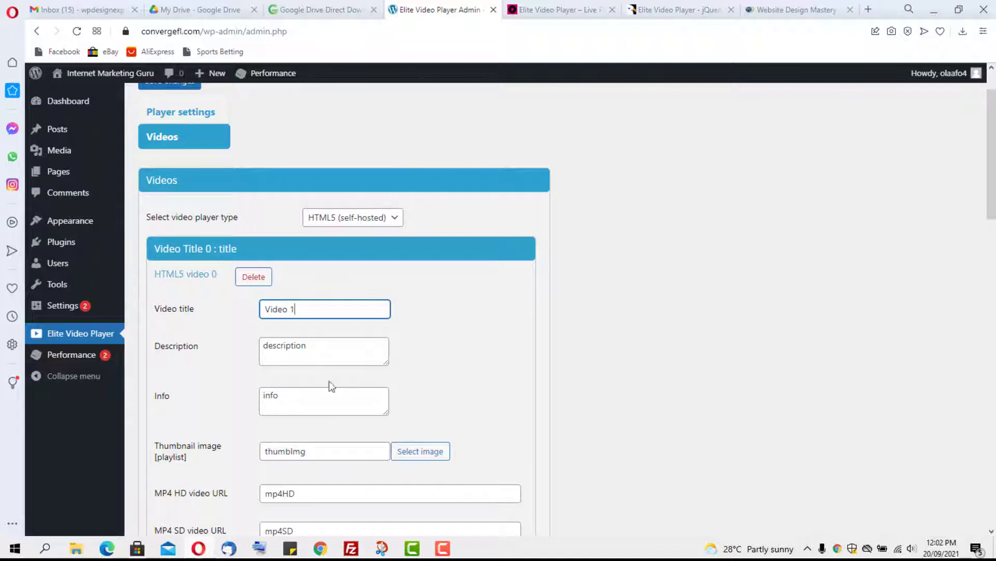
scroll(332, 385, "down", 4)
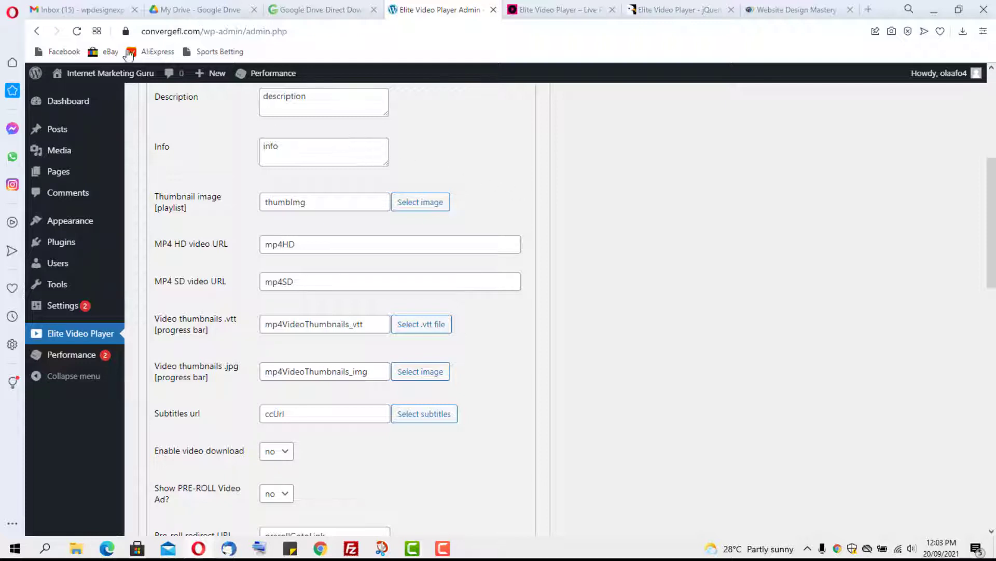
Step: Copy a Google Drive share link for vid36.mp4 with 'Anyone with the link' access
left_click(196, 12)
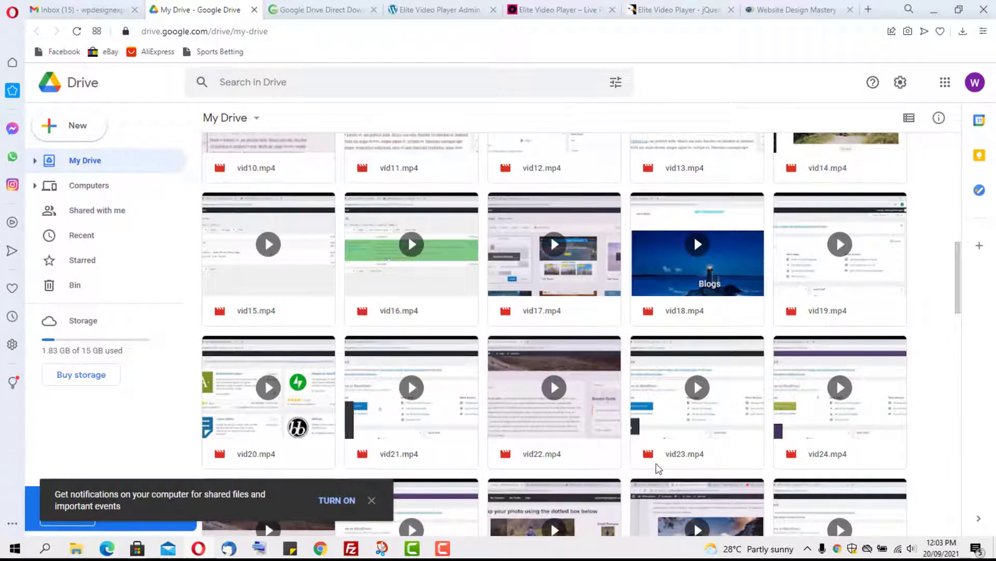
scroll(654, 459, "down", 10)
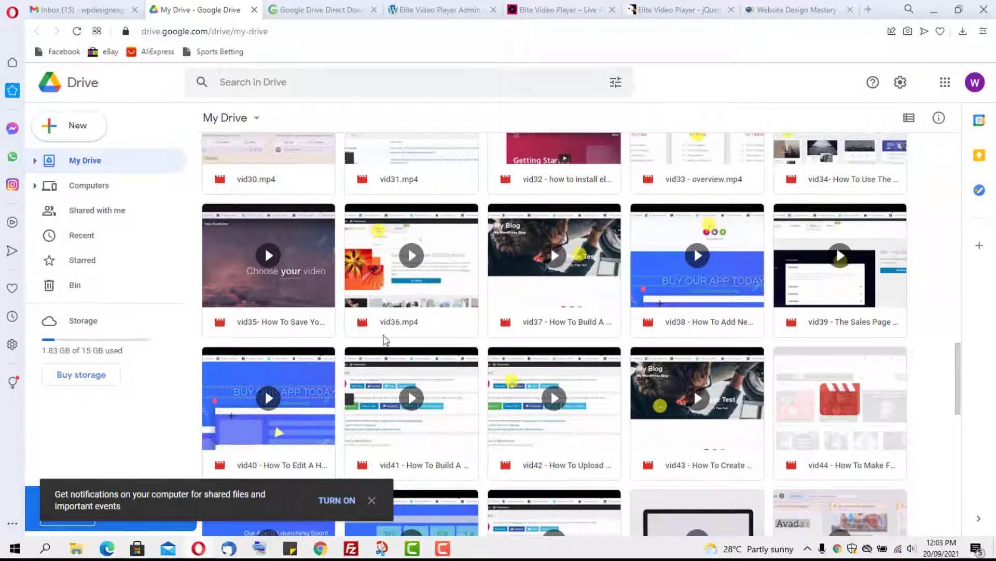
right_click(435, 267)
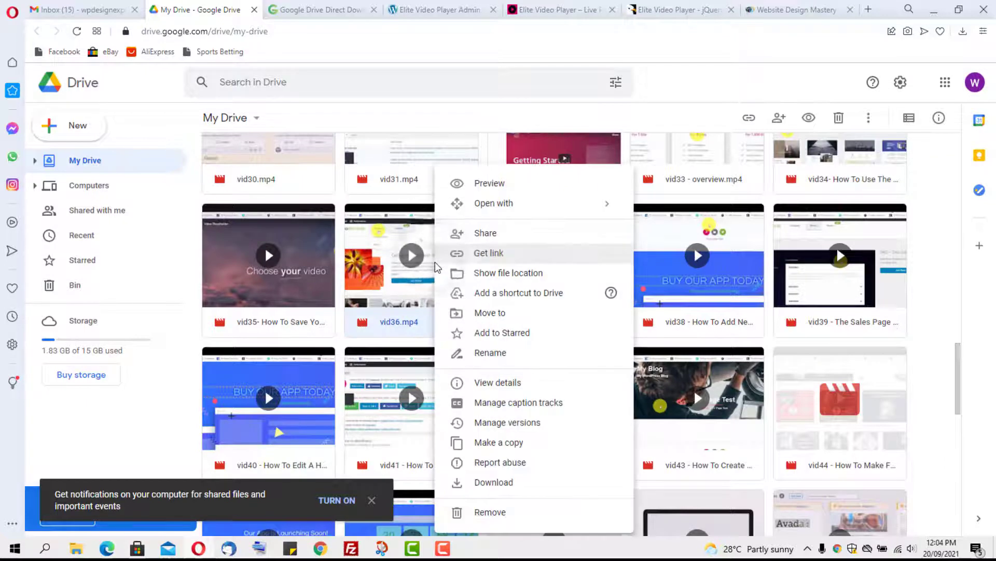
left_click(477, 255)
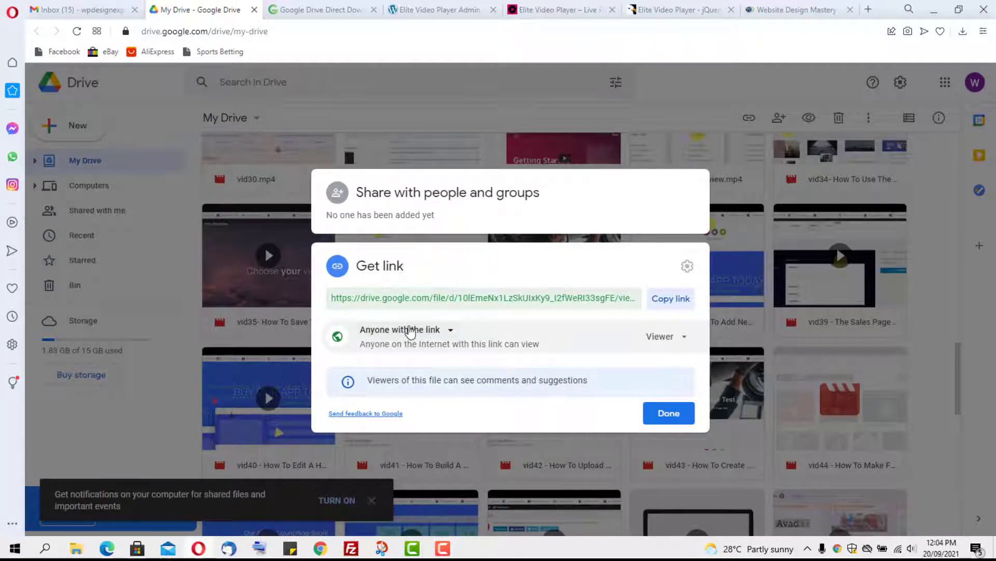
left_click(446, 332)
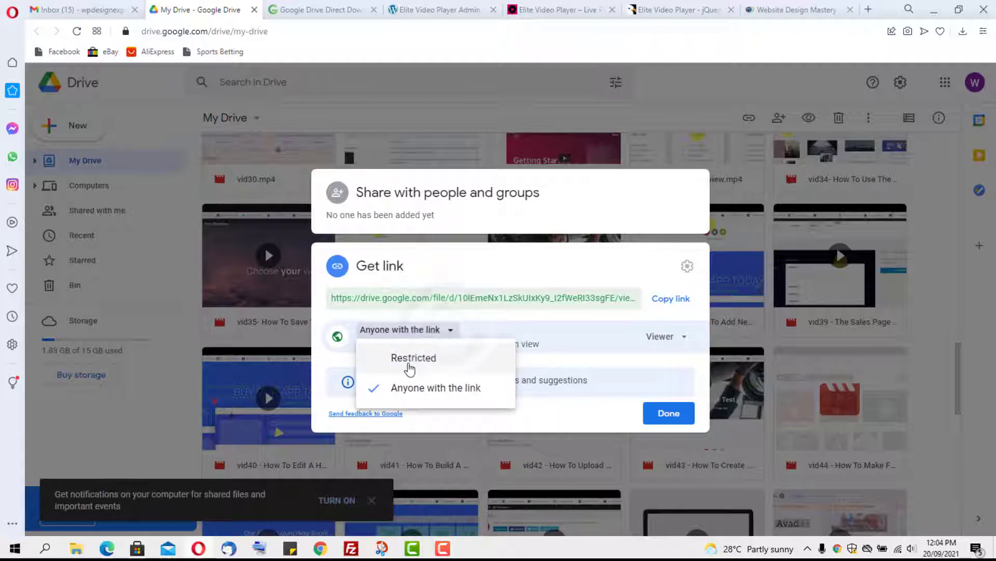
left_click(416, 400)
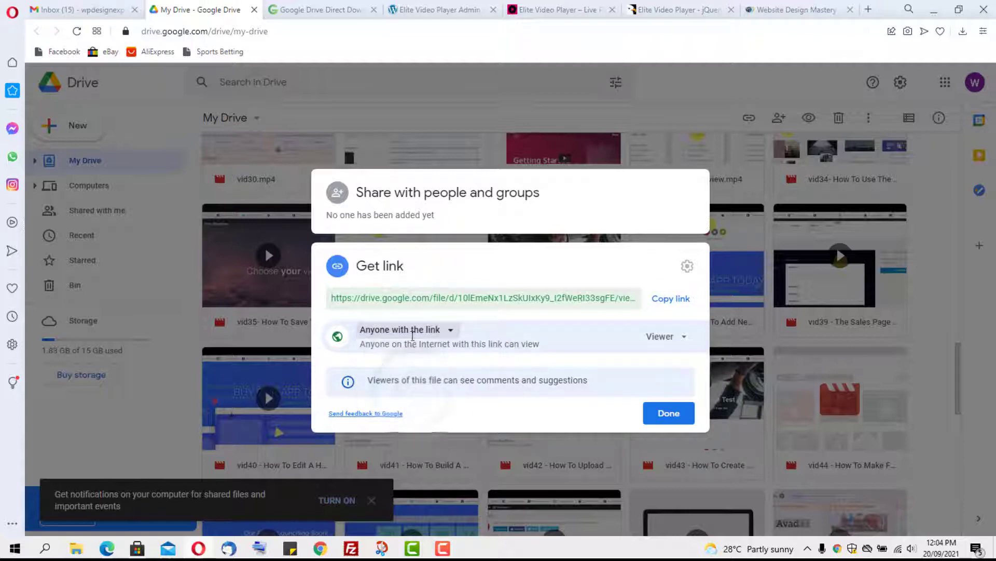
left_click(667, 300)
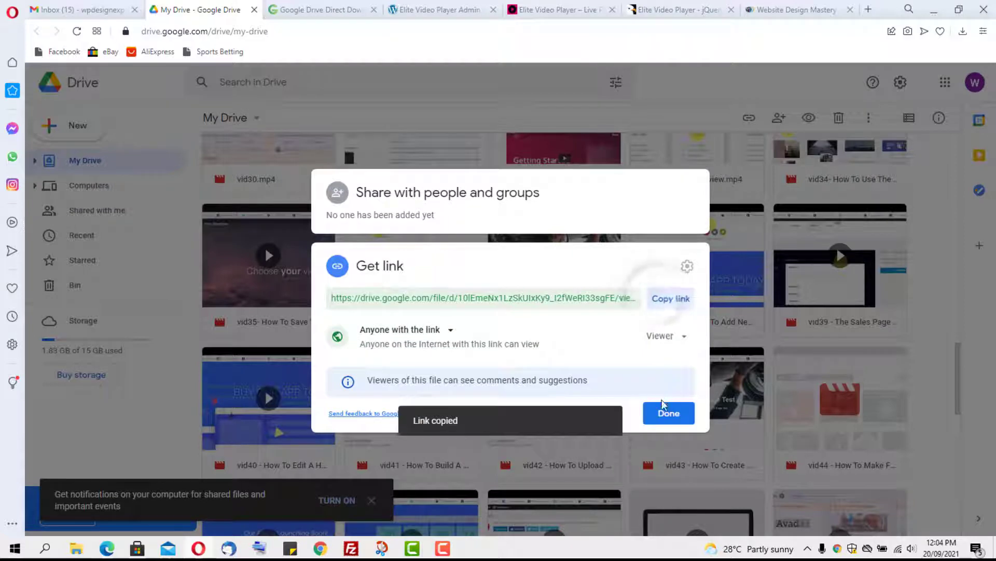
left_click(664, 420)
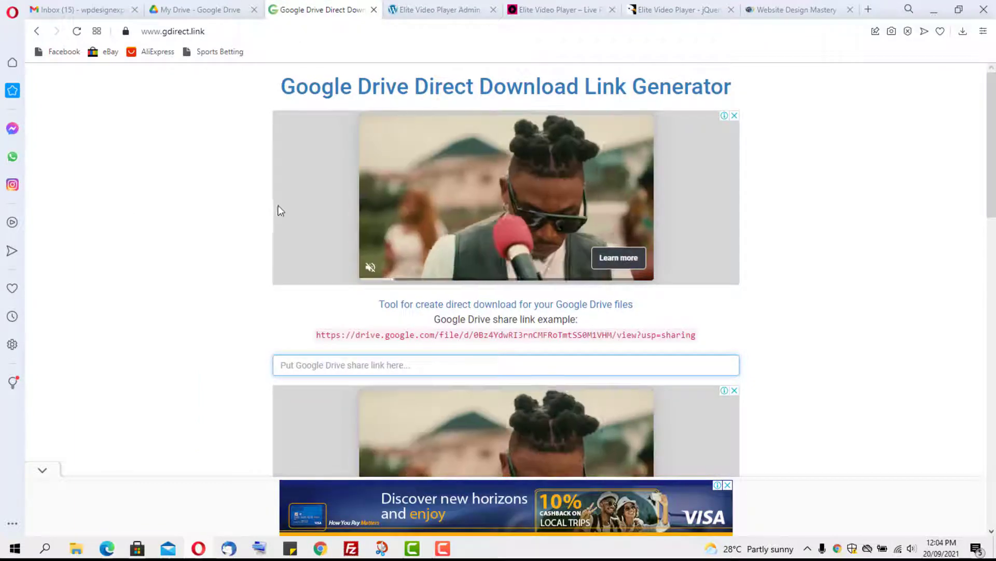
Step: Paste the vid36.mp4 share link into gdirect.link, generate its direct download link, and copy it
scroll(213, 236, "down", 1)
scroll(214, 237, "down", 2)
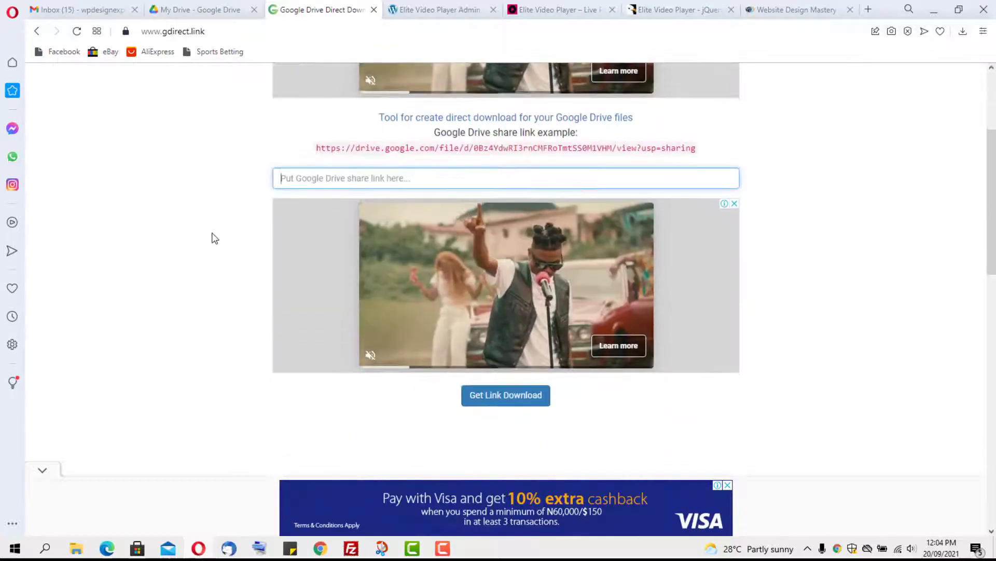
left_click(315, 179)
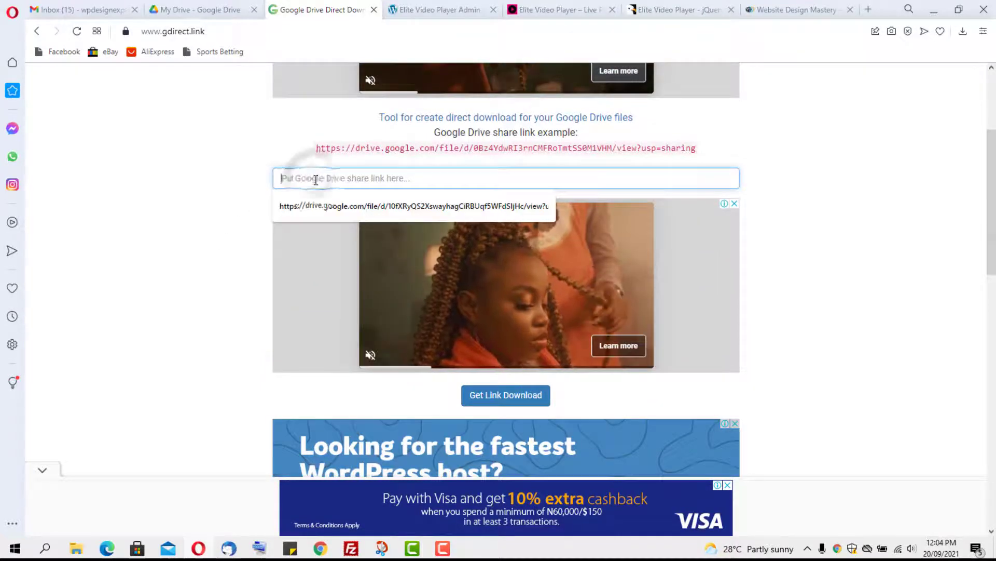
key("ctrl+v")
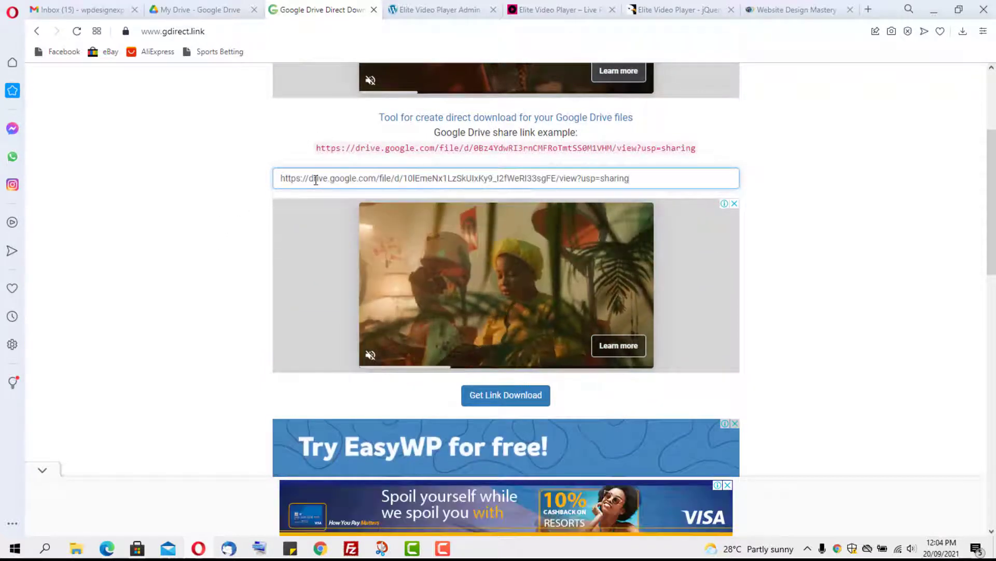
scroll(316, 179, "down", 3)
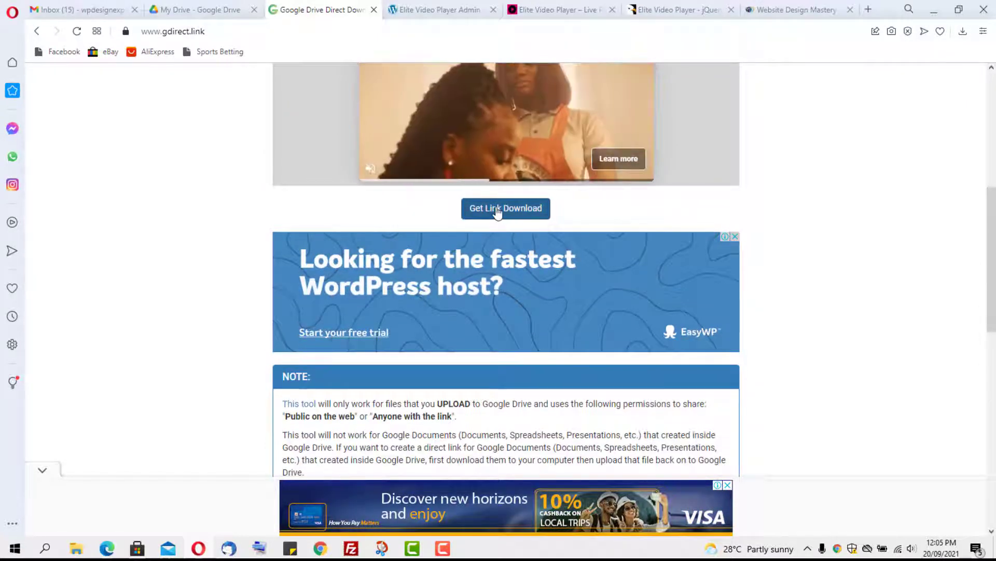
left_click(496, 208)
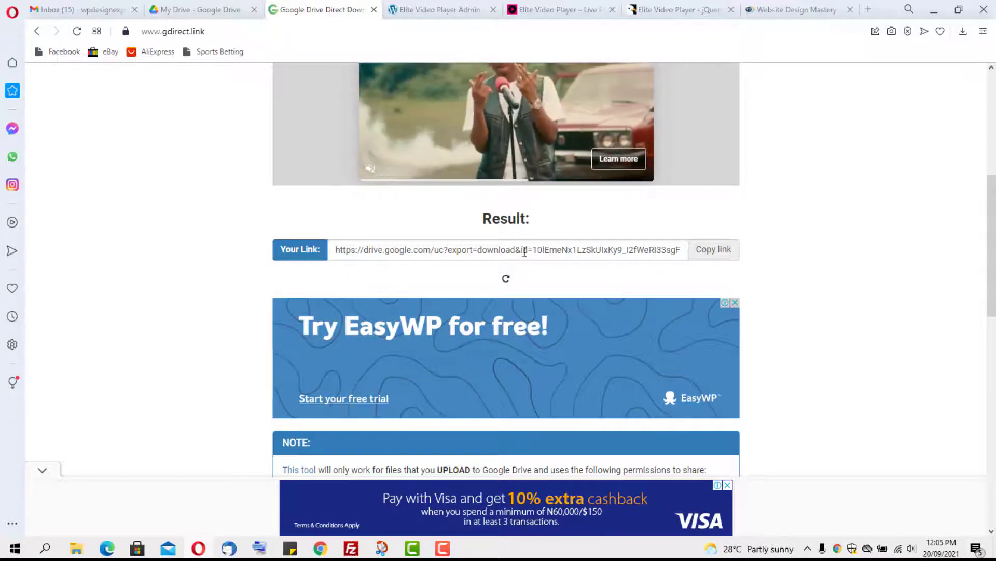
scroll(716, 190, "down", 1)
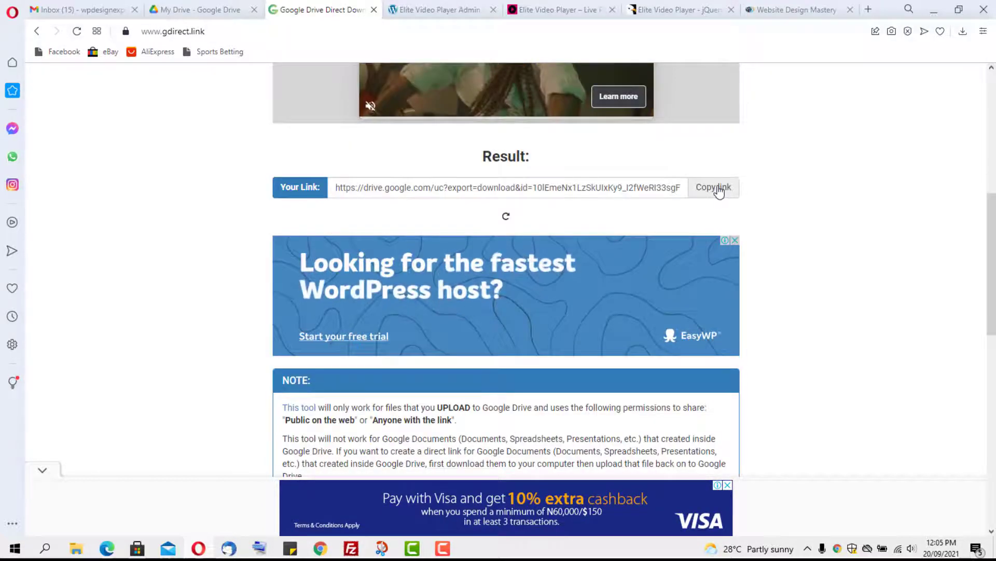
left_click(719, 190)
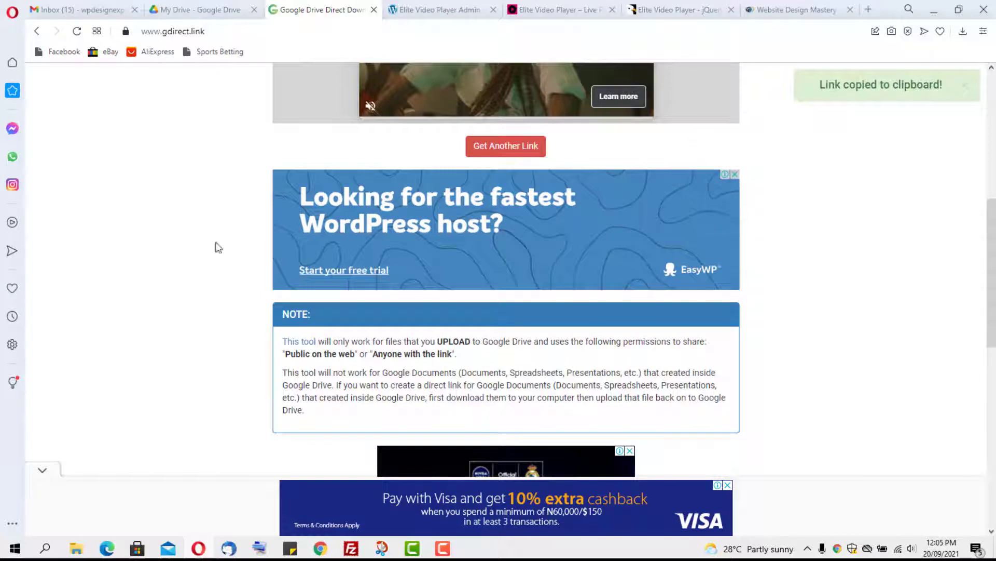
Step: Put the Drive direct download link into Video 1's MP4 HD video URL and save the player
left_click(435, 8)
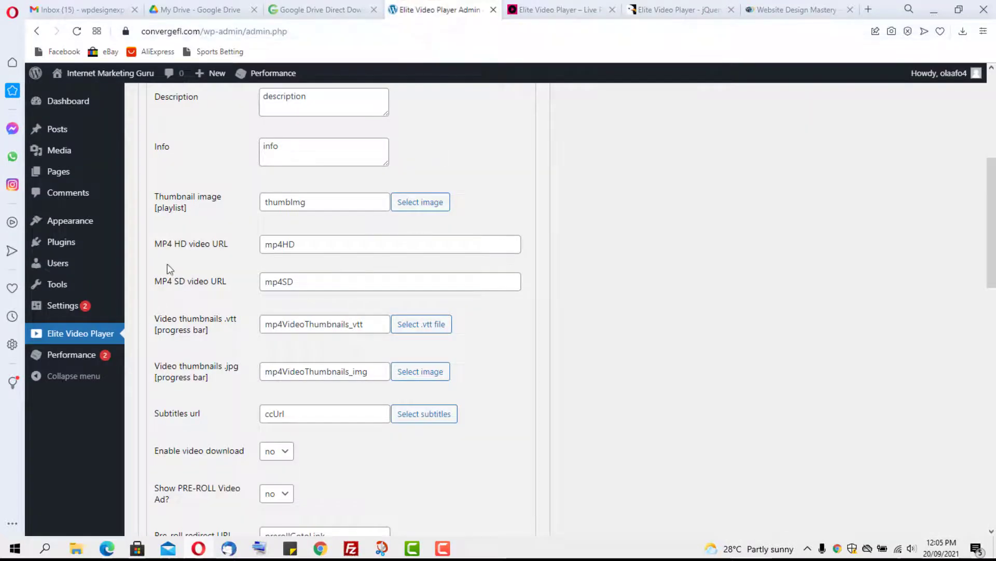
double_click(314, 242)
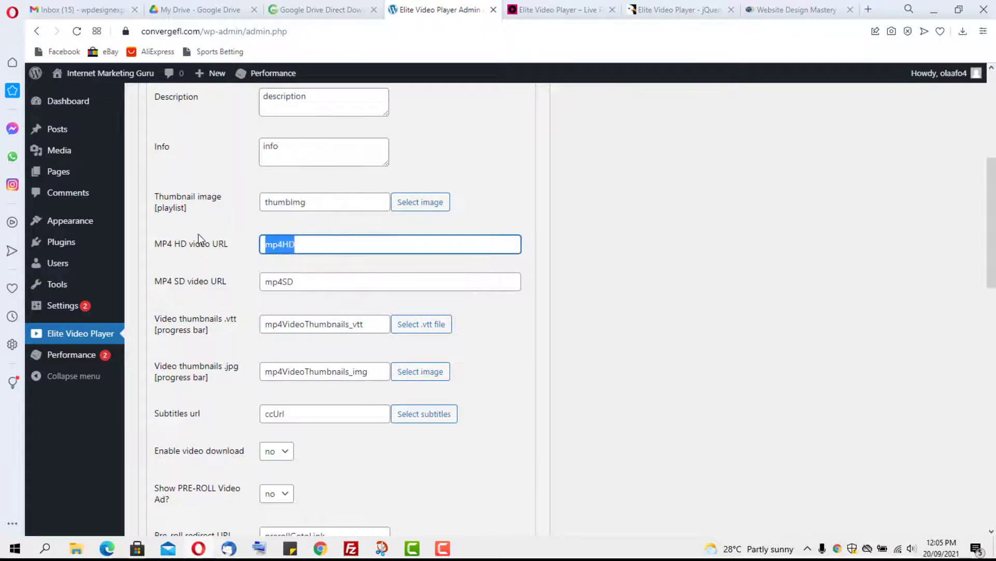
key("ctrl+v")
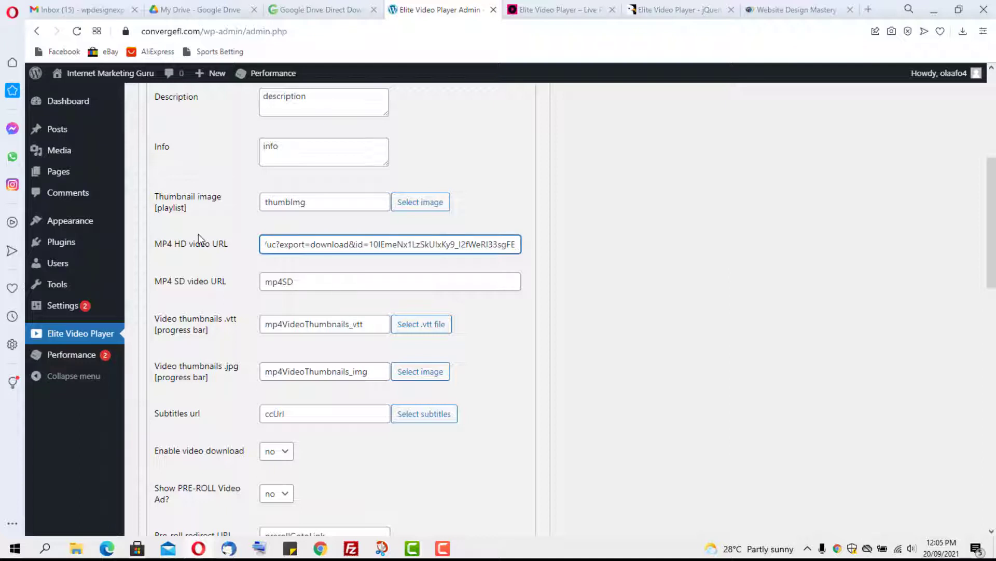
scroll(542, 317, "up", 5)
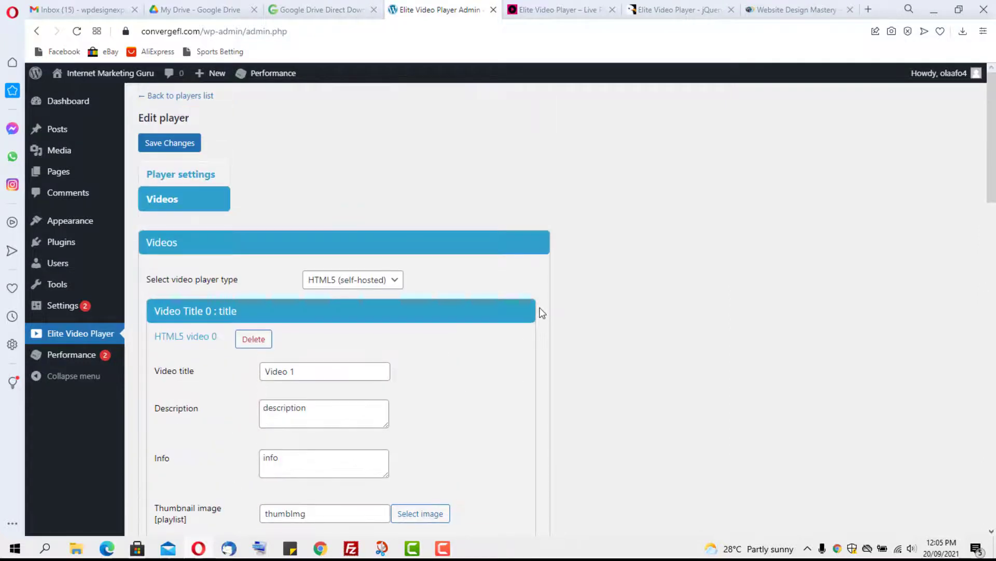
left_click(157, 146)
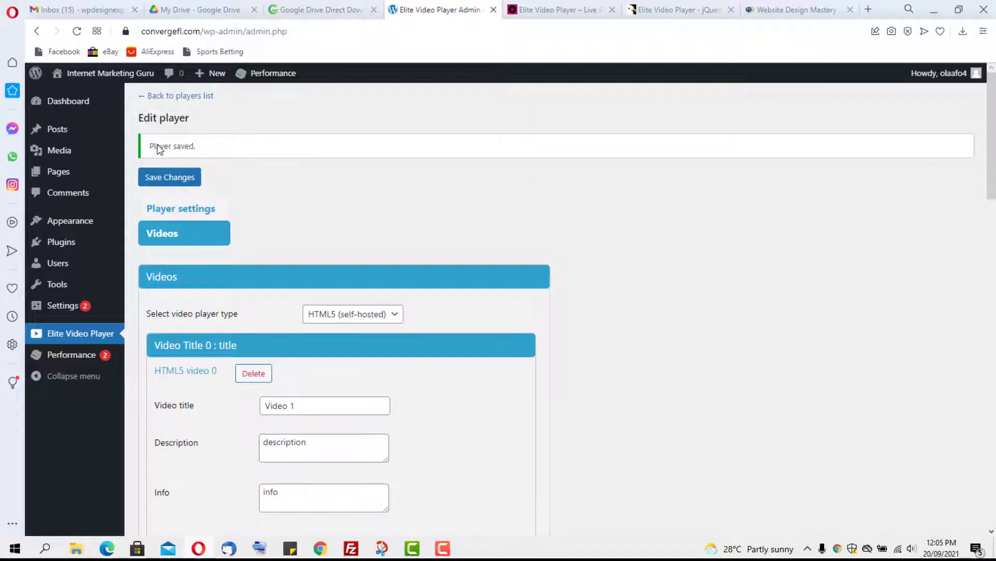
left_click_drag(170, 95, 173, 95)
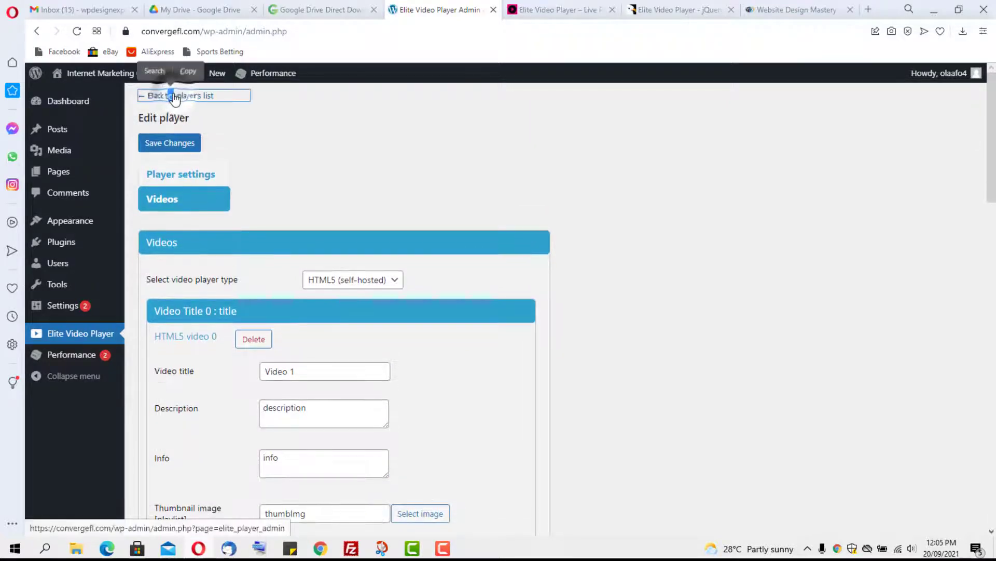
Step: Copy Player 1's shortcode [Elite_video_player id="1"] from the players list
left_click(175, 96)
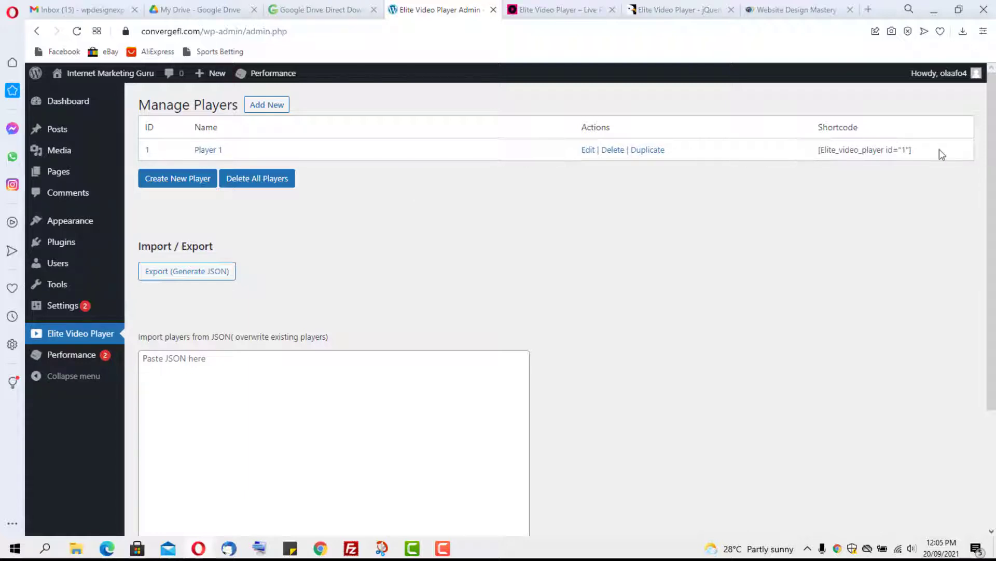
left_click_drag(914, 150, 829, 155)
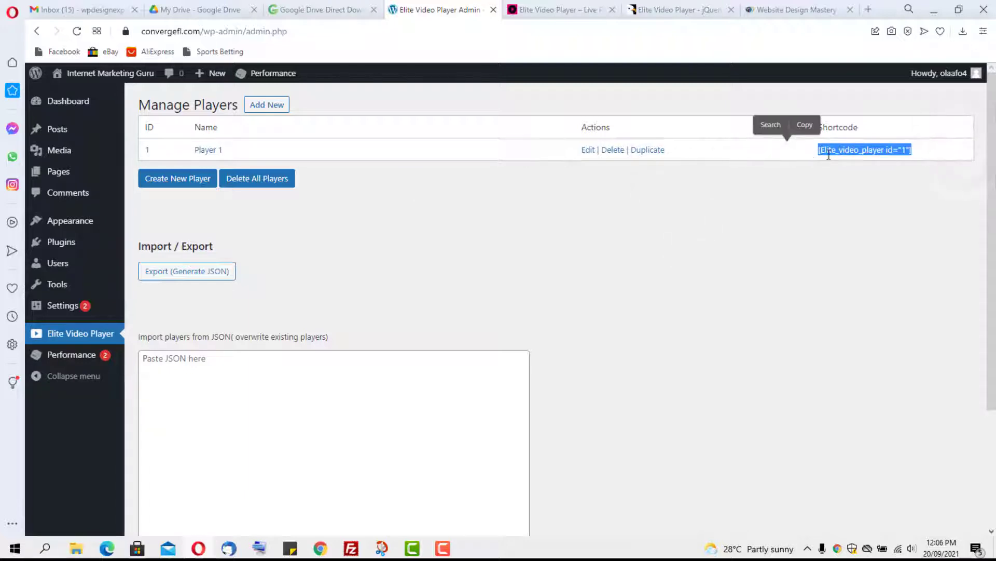
left_click(802, 123)
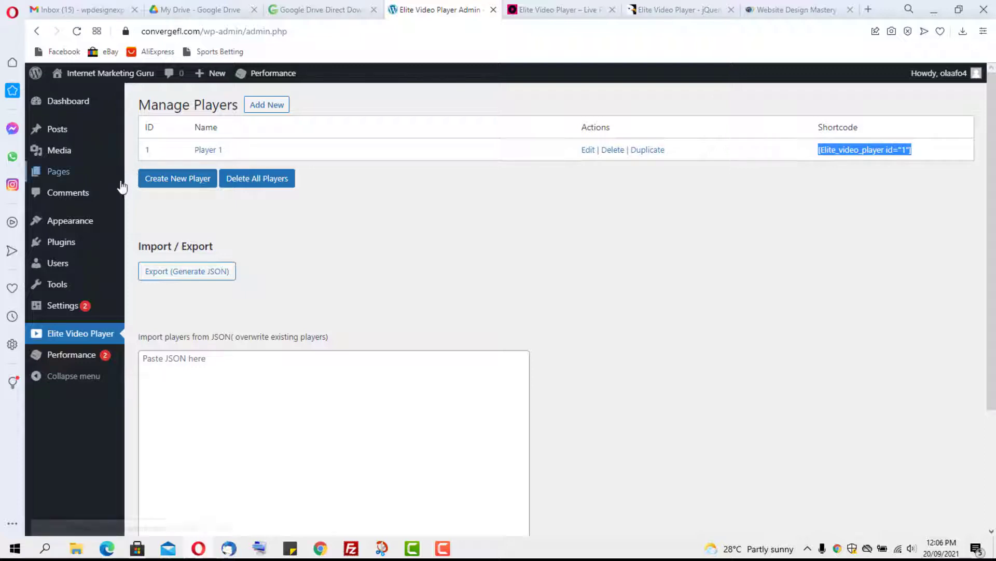
Step: Open Pages > Add New in a new browser tab
mouse_move(64, 179)
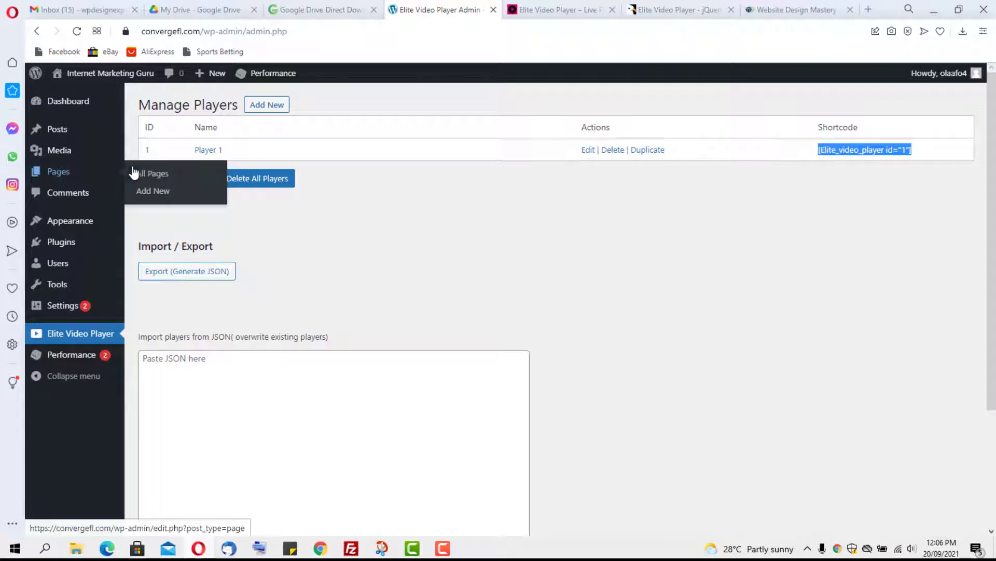
right_click(149, 192)
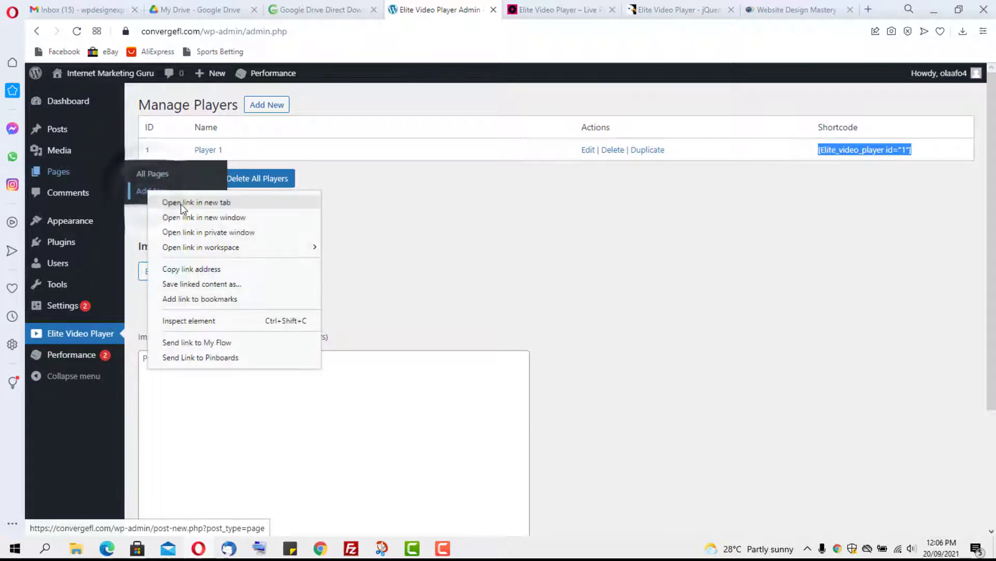
left_click(178, 203)
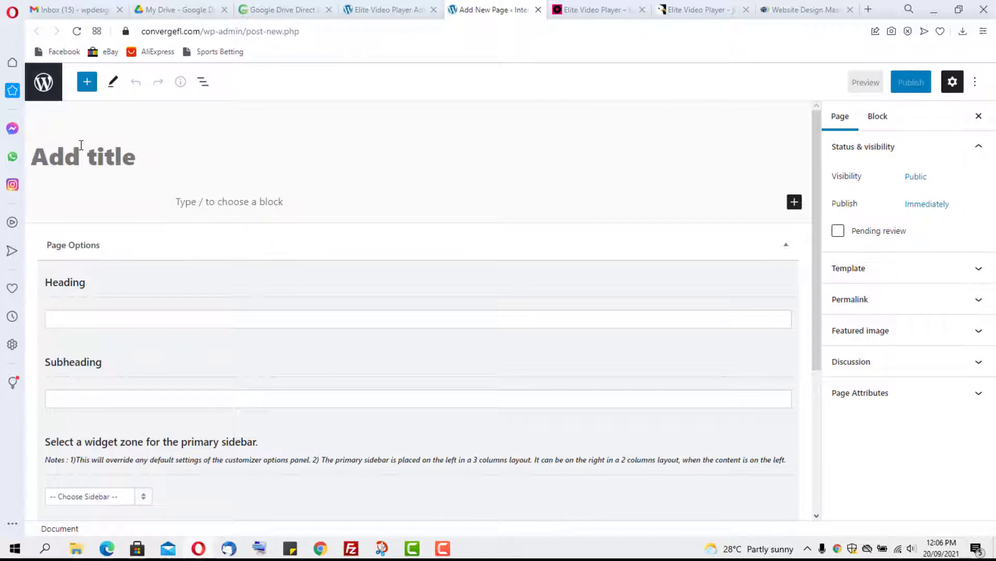
Step: Title the new page 'Test' and paste the [Elite_video_player id="1"] shortcode into its first block
type("TT")
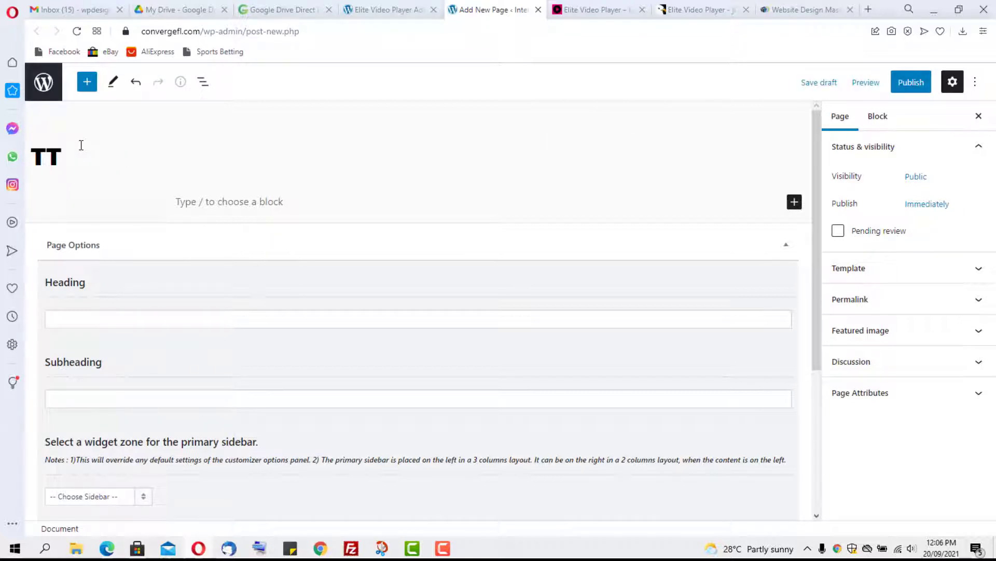
key("BackSpace")
type("est")
left_click(206, 199)
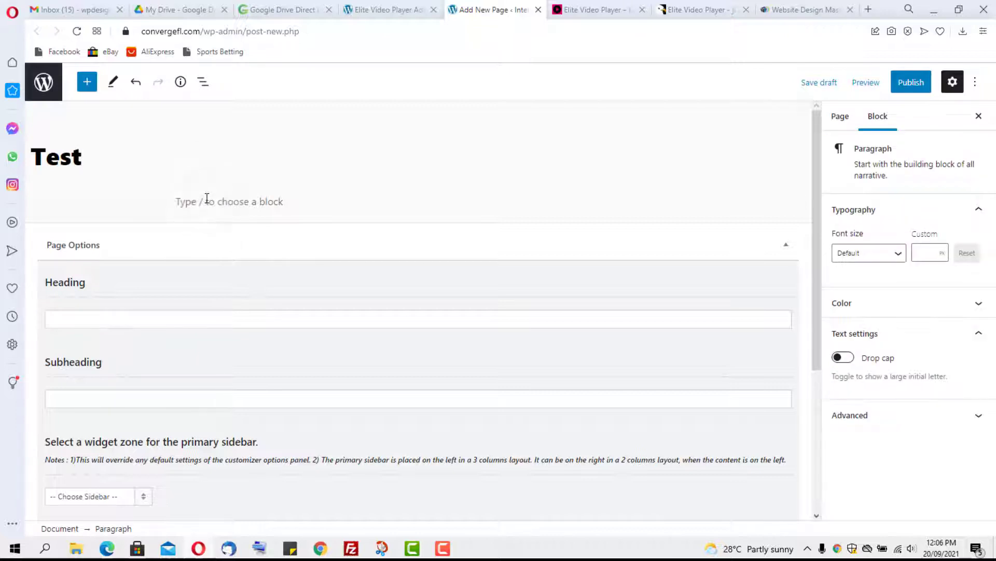
type("[Elite_video_player id=\"1\"]")
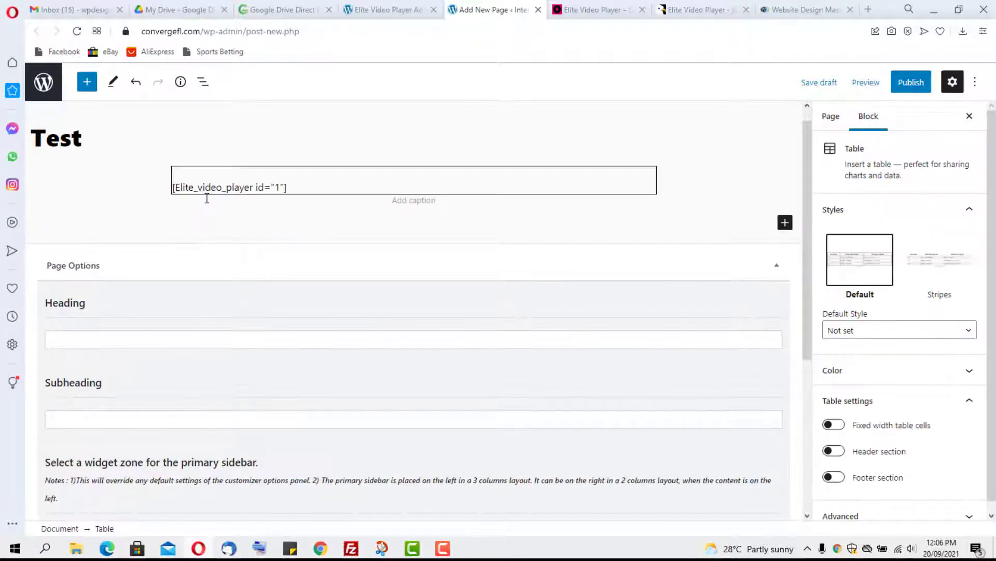
Step: Publish the Test page and view it live
left_click(917, 85)
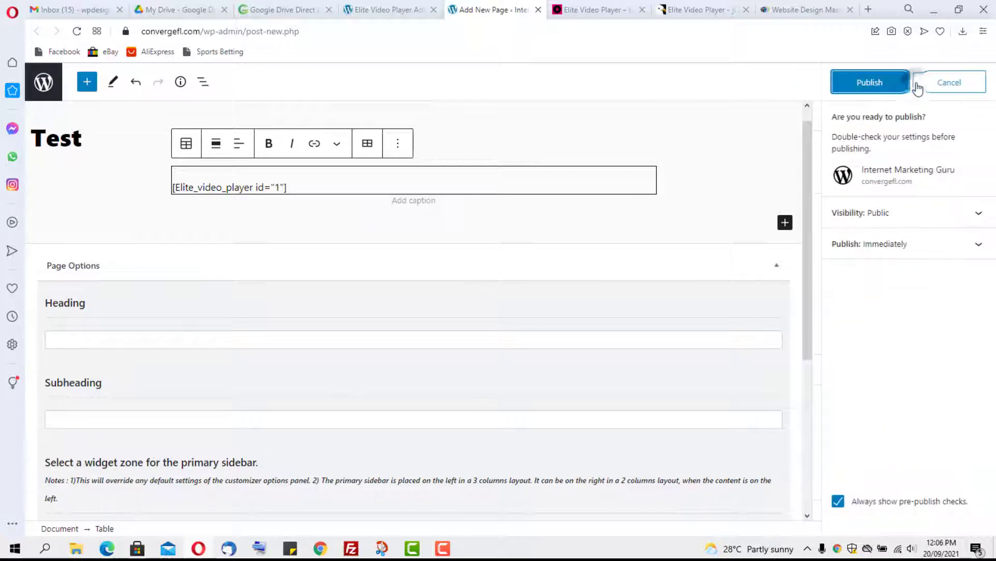
left_click(873, 79)
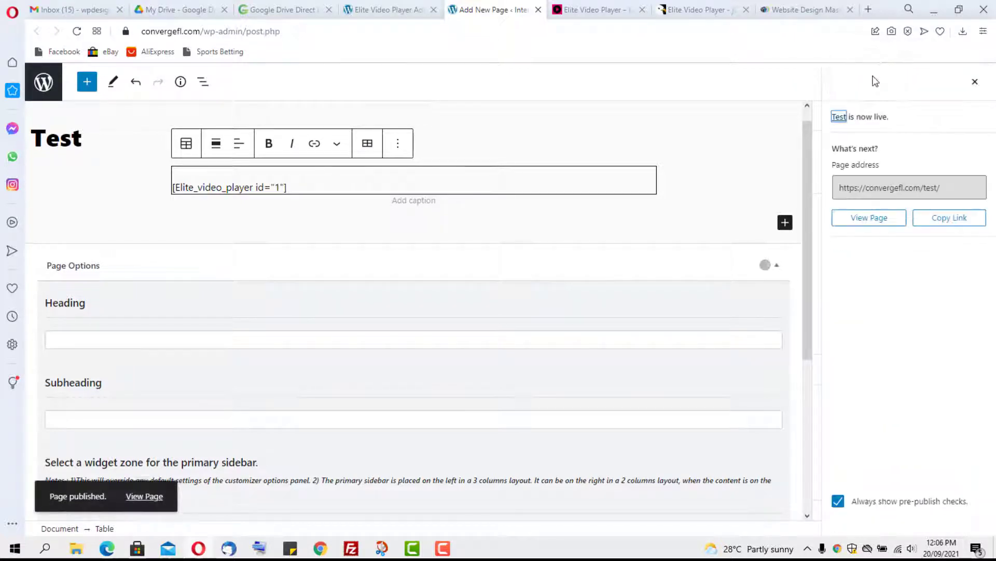
left_click(148, 497)
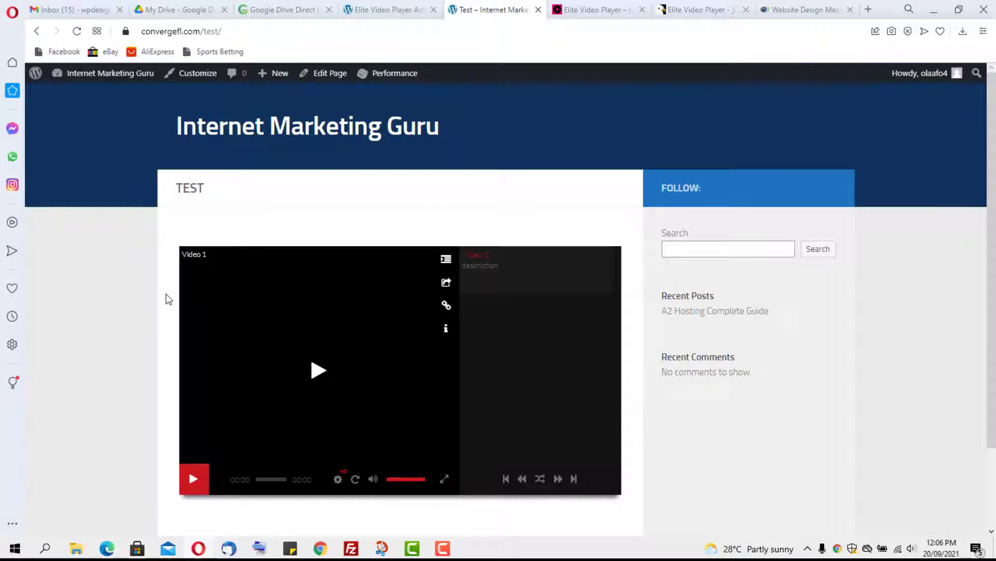
Step: Play and pause the embedded video on the Test page, hiding the playlist
scroll(165, 301, "down", 3)
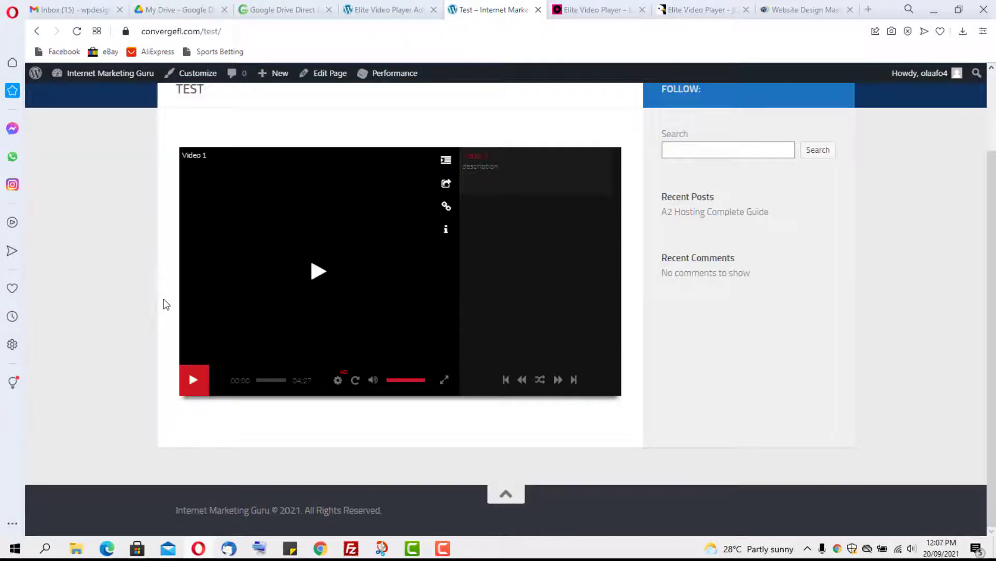
left_click(314, 271)
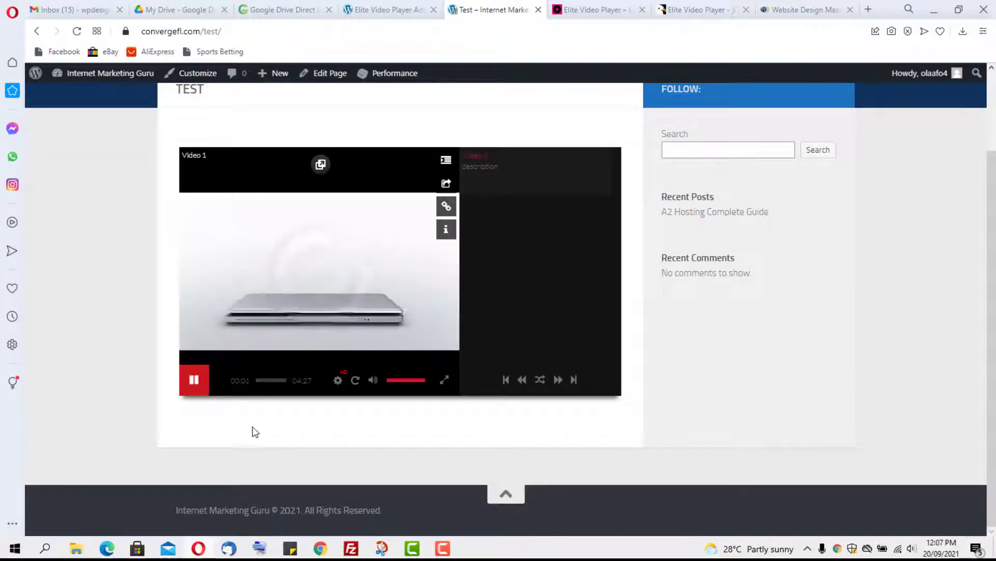
left_click(195, 383)
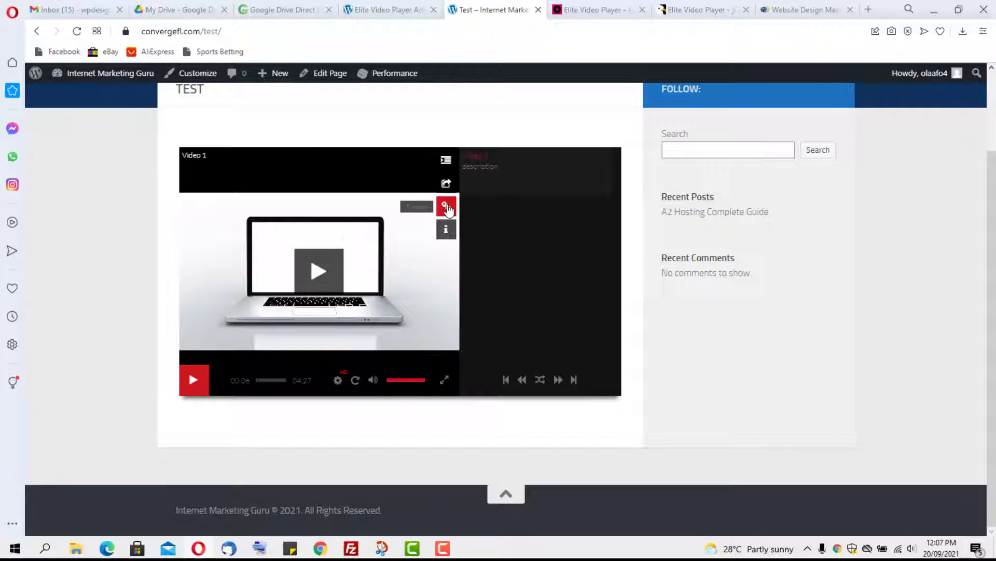
left_click(446, 161)
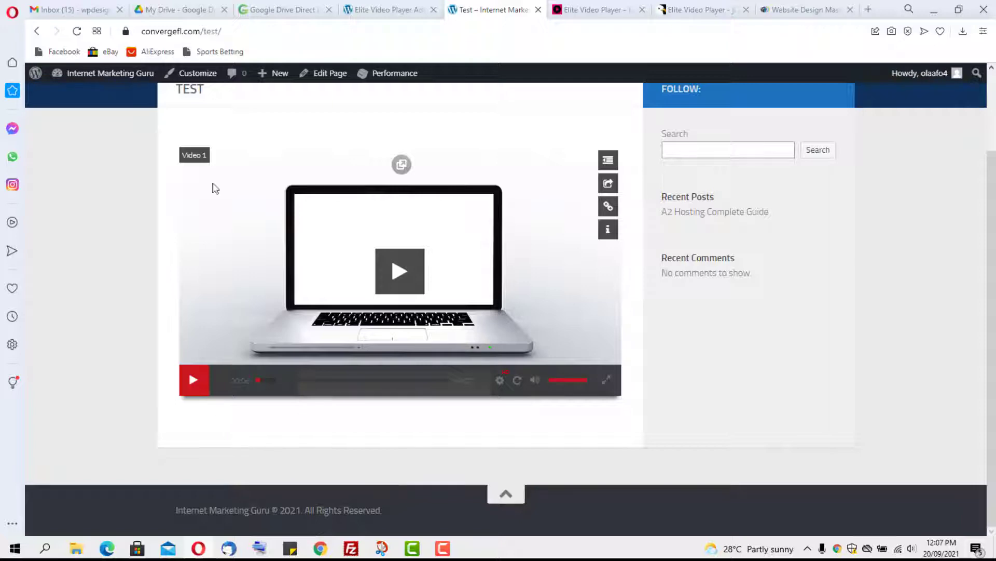
scroll(320, 423, "up", 2)
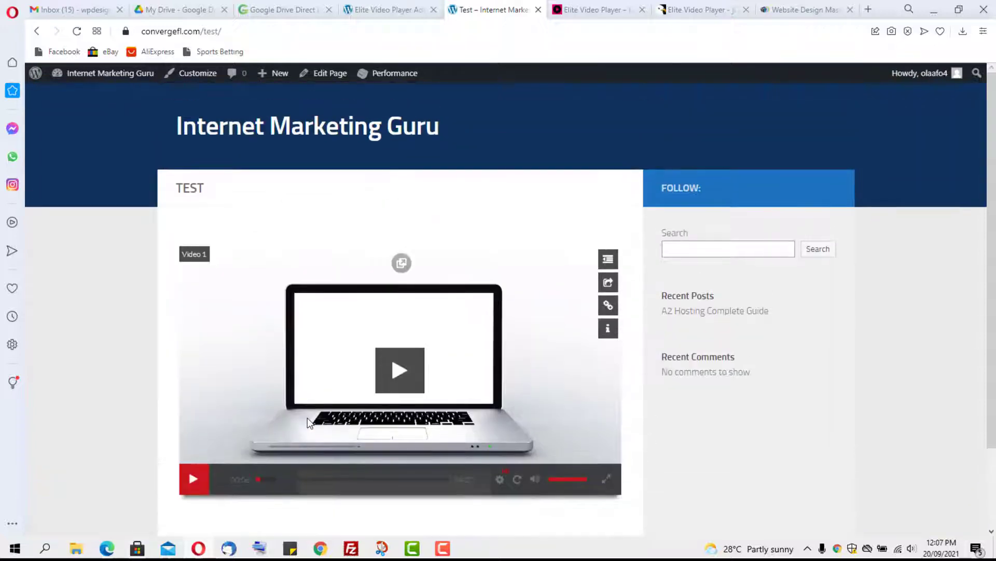
scroll(317, 422, "down", 2)
left_click(195, 379)
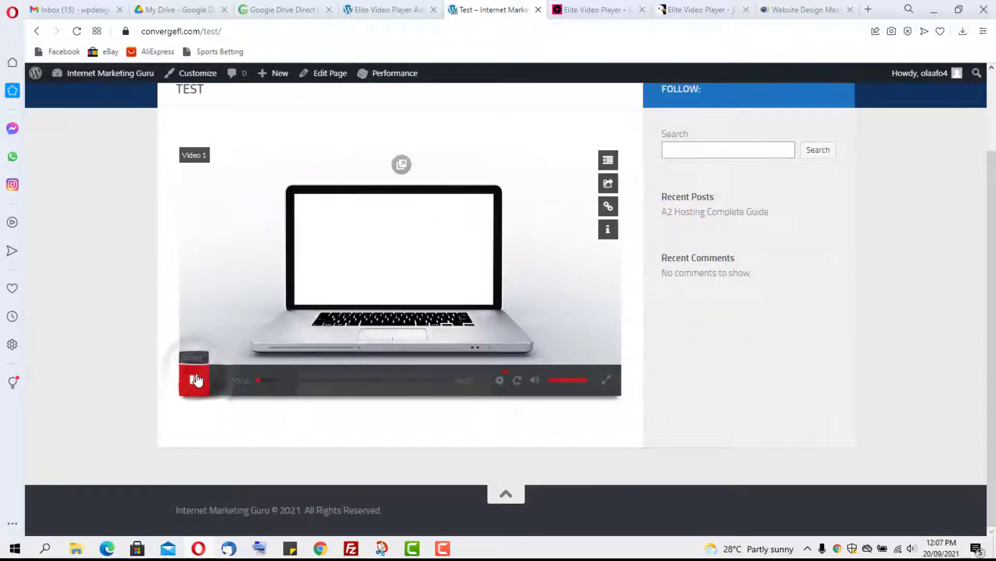
left_click(195, 380)
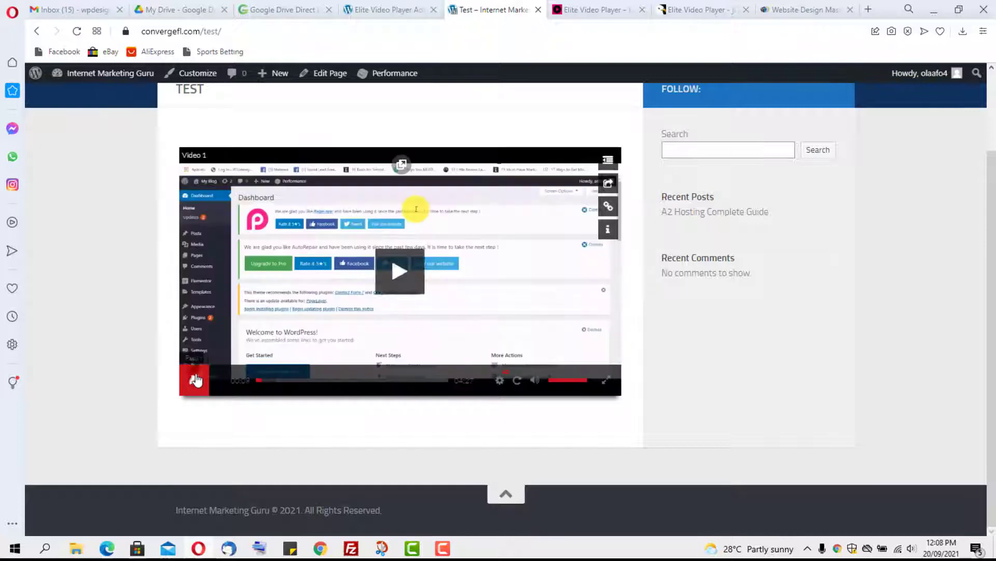
Step: Copy the video's address from its right-click menu
scroll(534, 367, "up", 2)
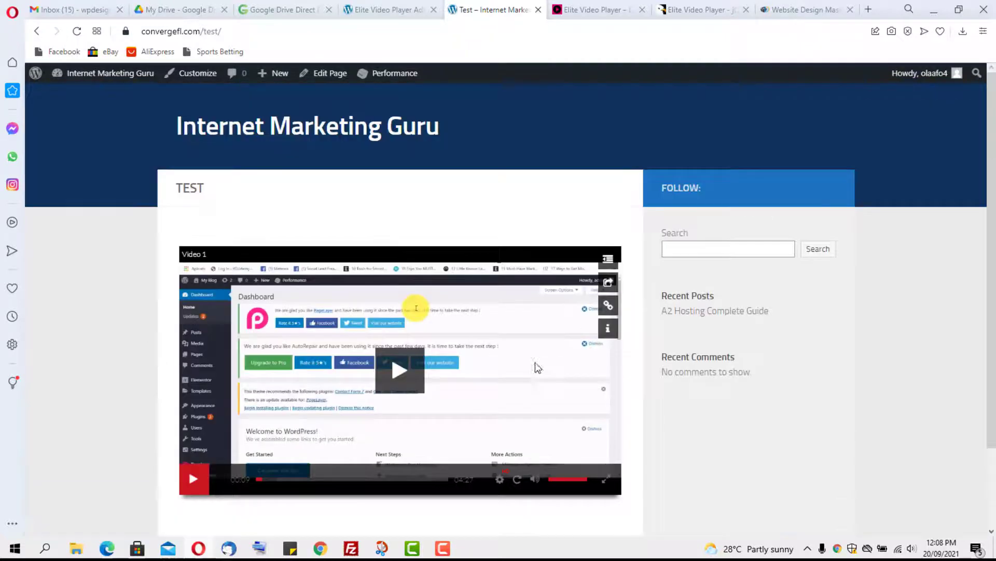
right_click(472, 329)
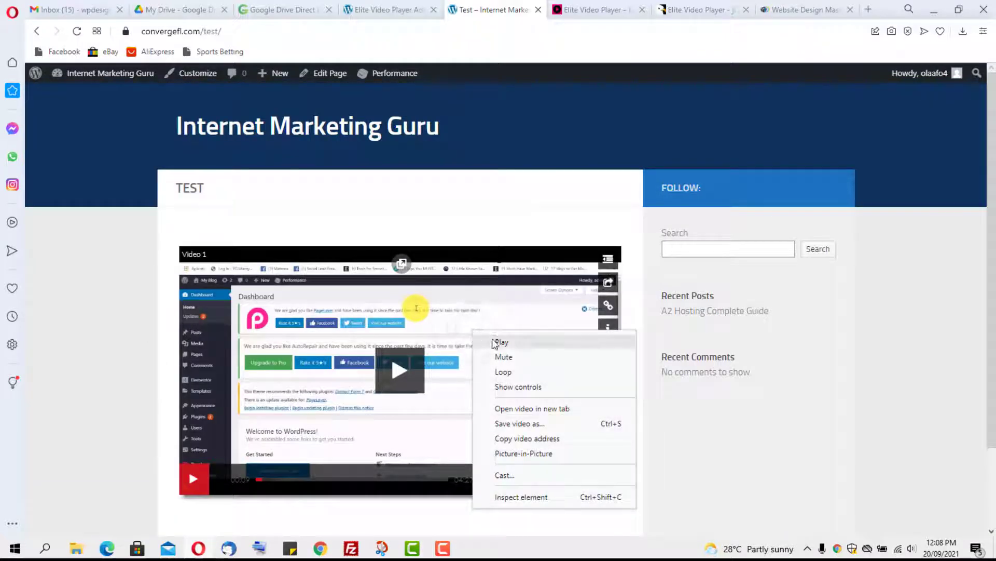
left_click(516, 439)
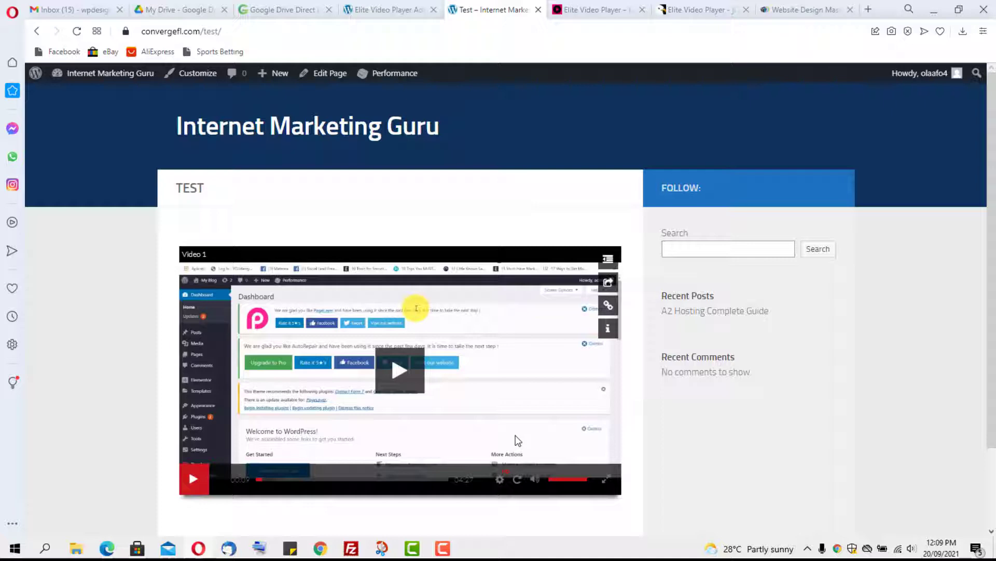
Step: Review Player 1's General settings (dark theme, fitToContainer, 1006 × 420 px), then view the Test page
left_click(384, 9)
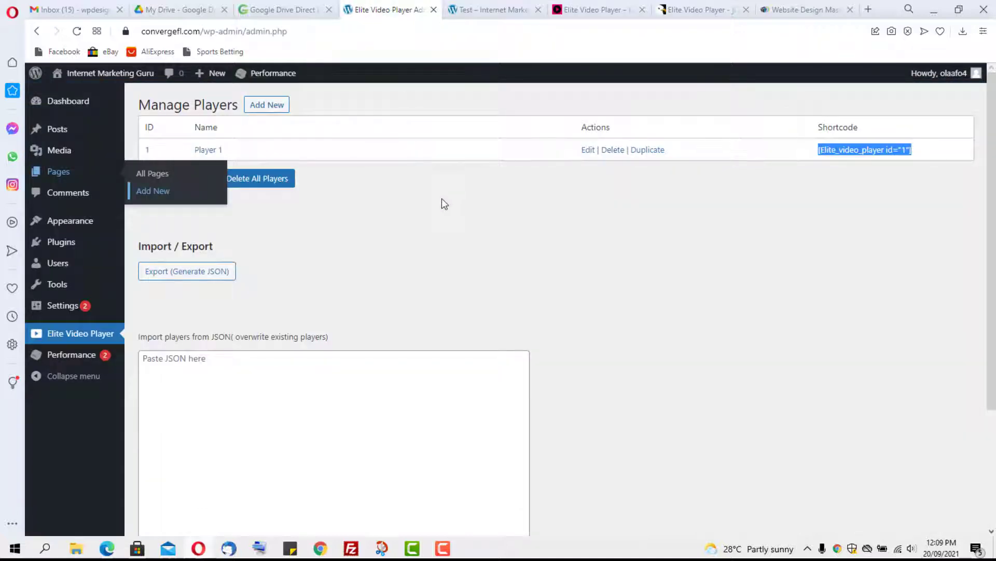
left_click(589, 150)
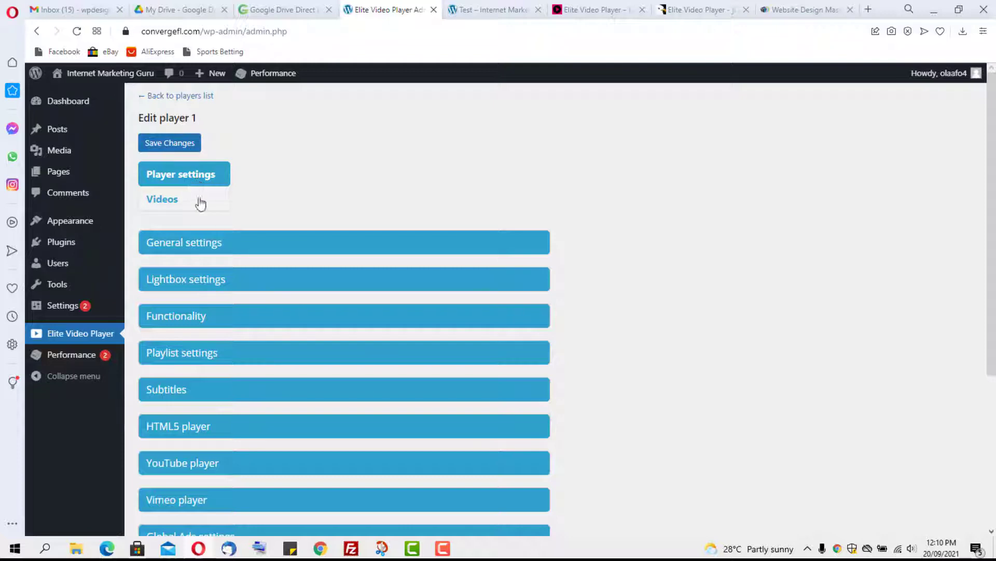
scroll(277, 153, "down", 2)
left_click(221, 121)
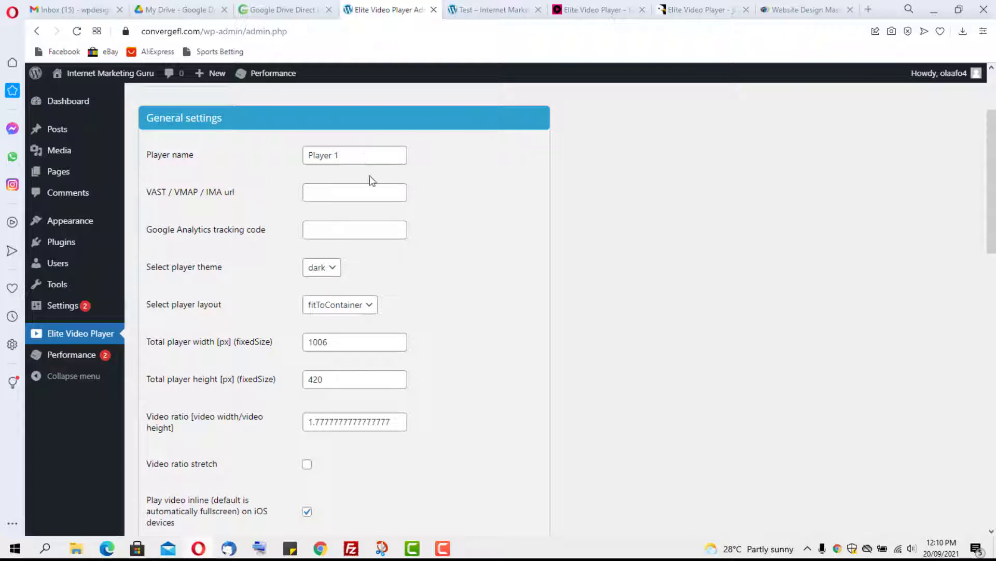
scroll(416, 211, "down", 1)
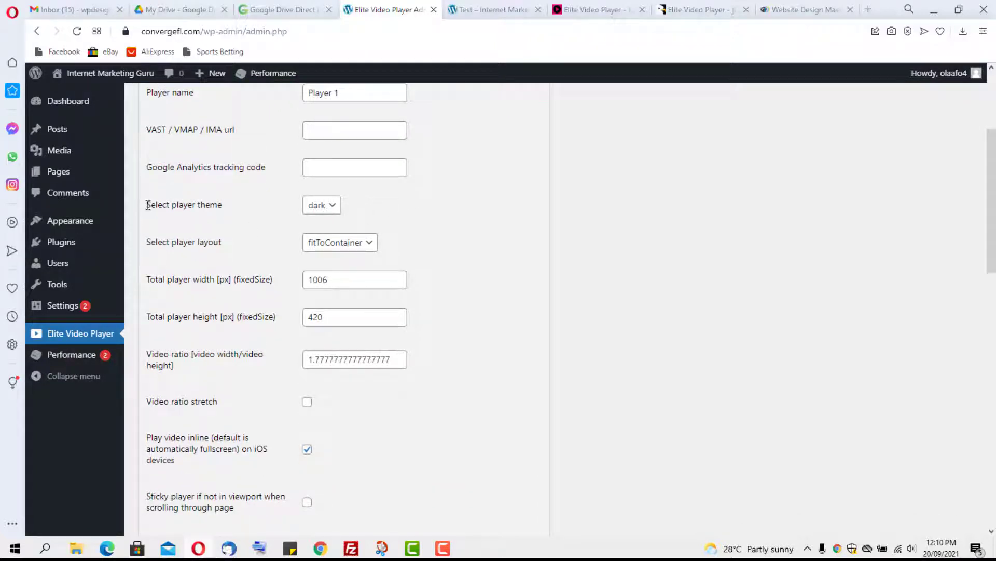
left_click(497, 9)
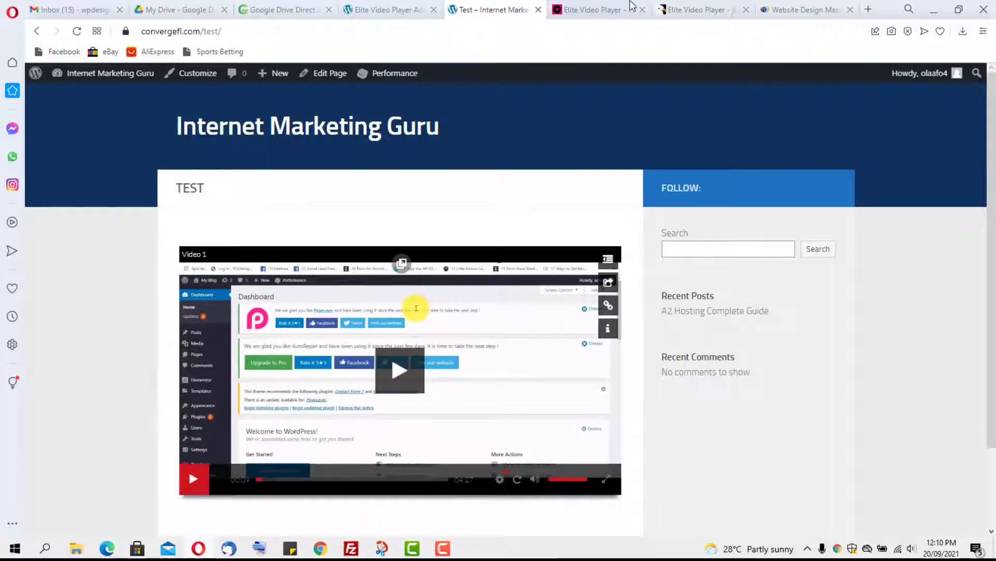
Step: Set Player 1's player theme to light
left_click(396, 7)
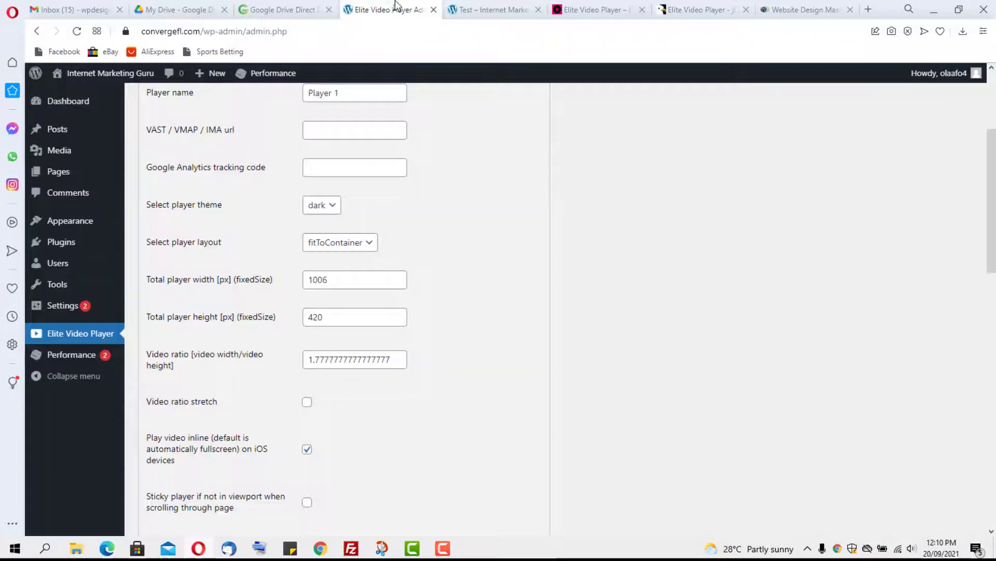
left_click(330, 207)
left_click(331, 233)
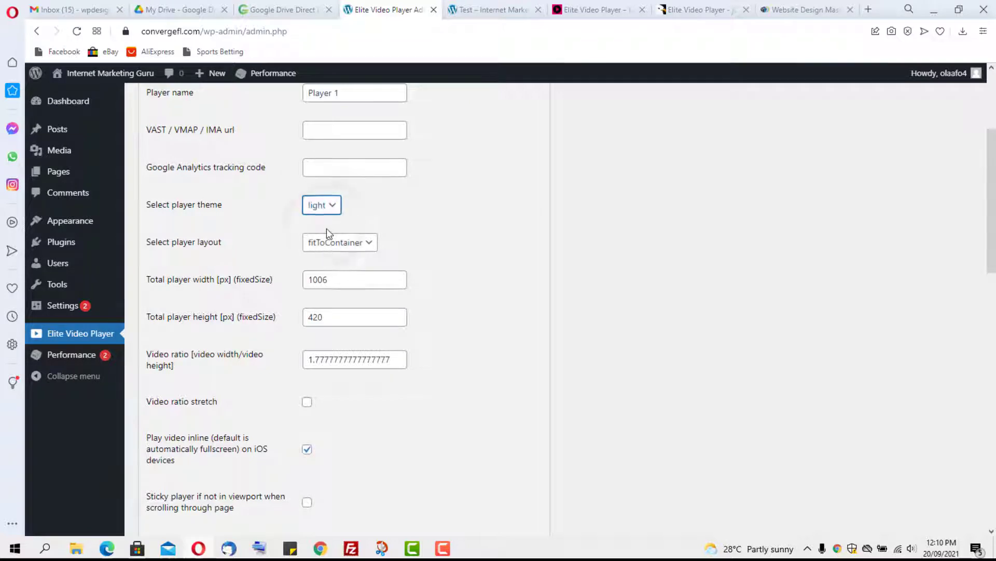
scroll(425, 247, "down", 4)
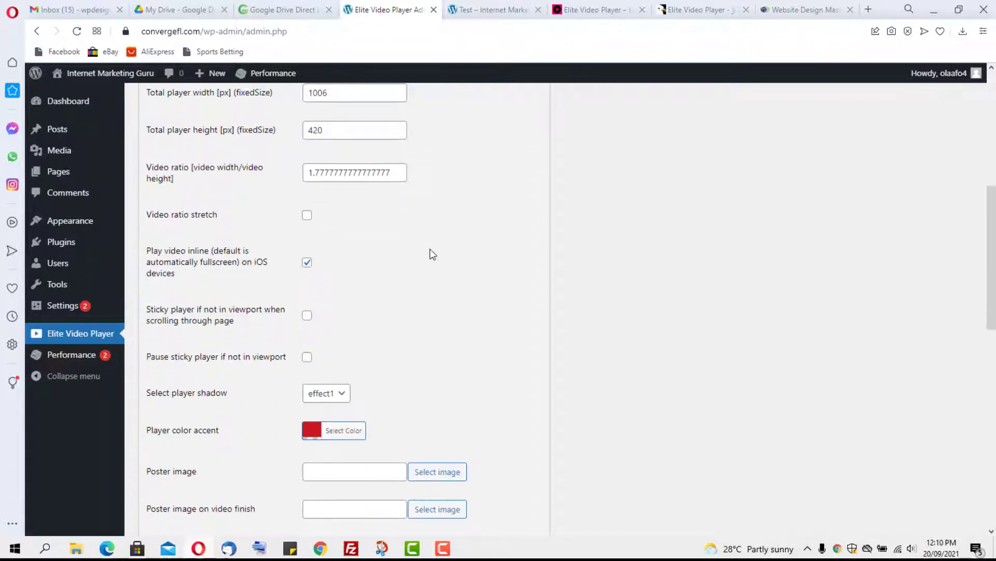
scroll(419, 245, "down", 2)
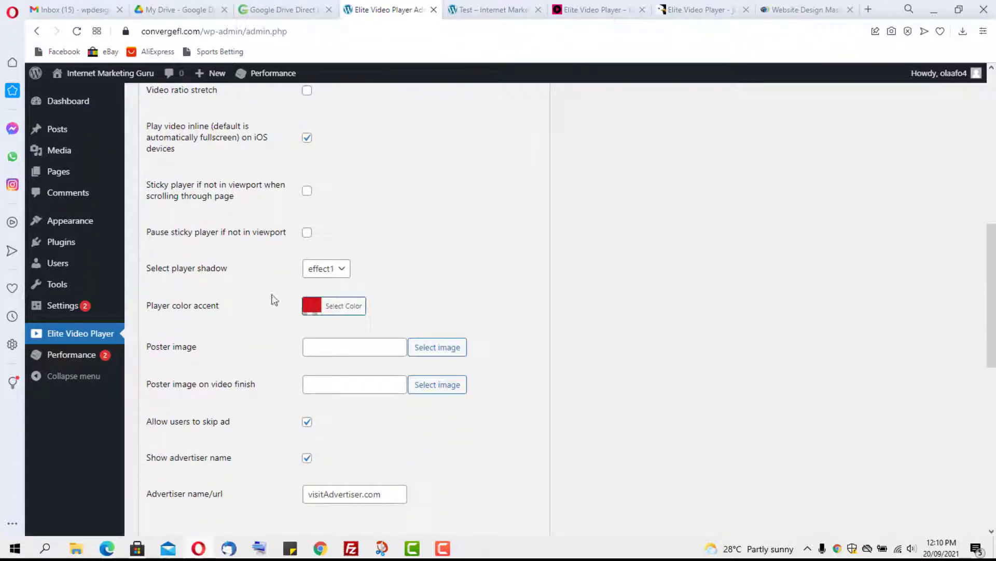
Step: Compare against the player on the Test page, then return to Player 1's settings
left_click(480, 9)
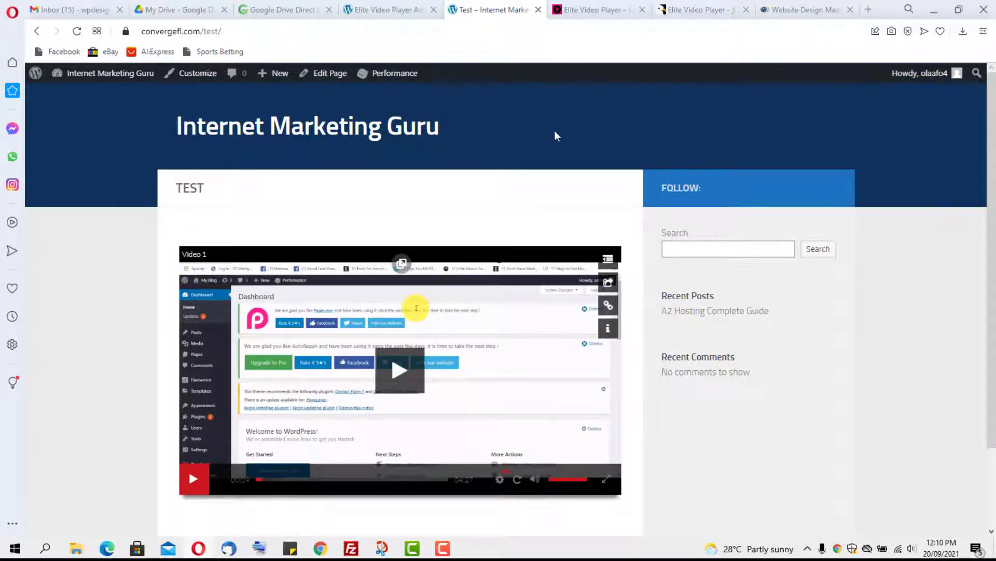
scroll(835, 115, "down", 2)
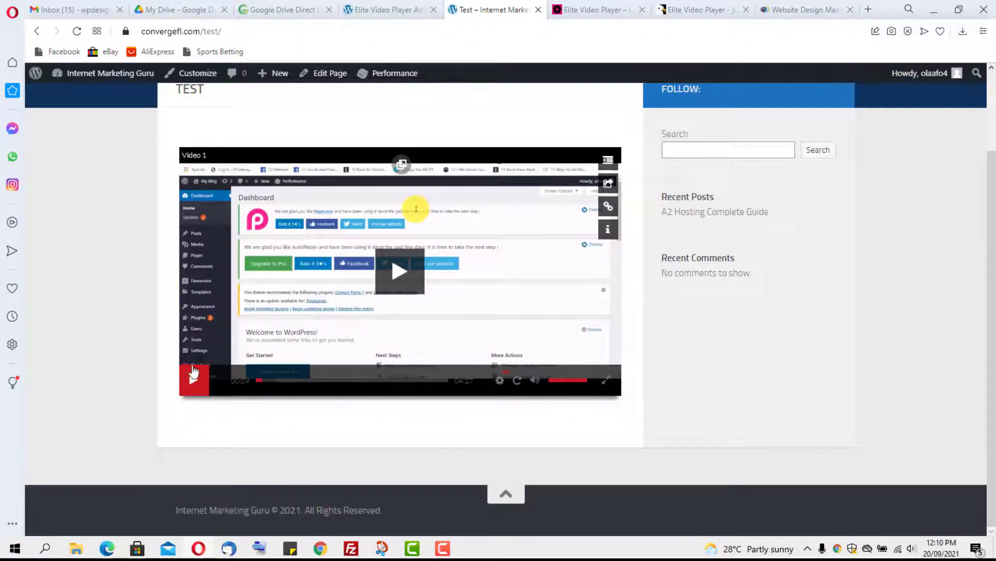
scroll(345, 364, "up", 2)
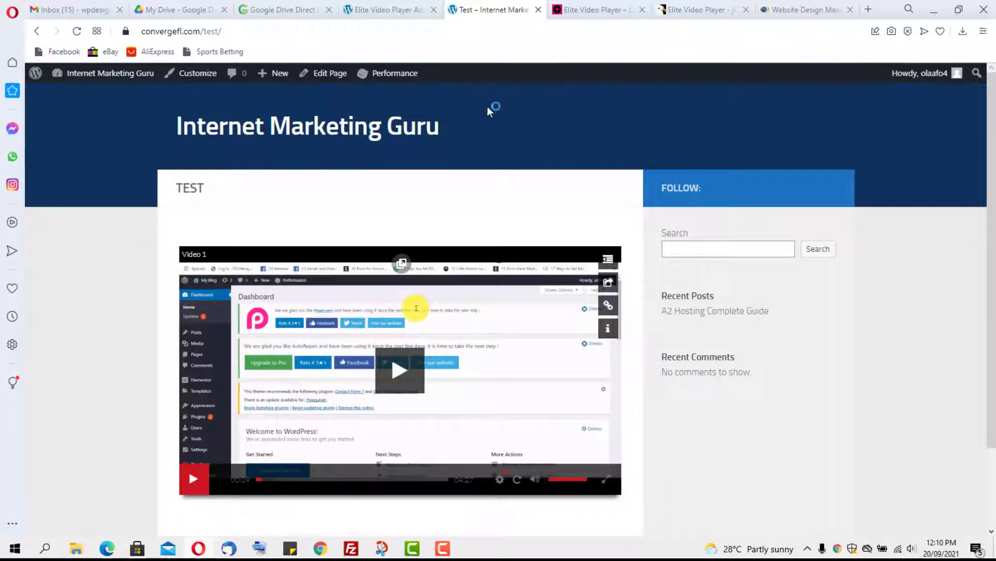
left_click(386, 16)
scroll(429, 239, "down", 1)
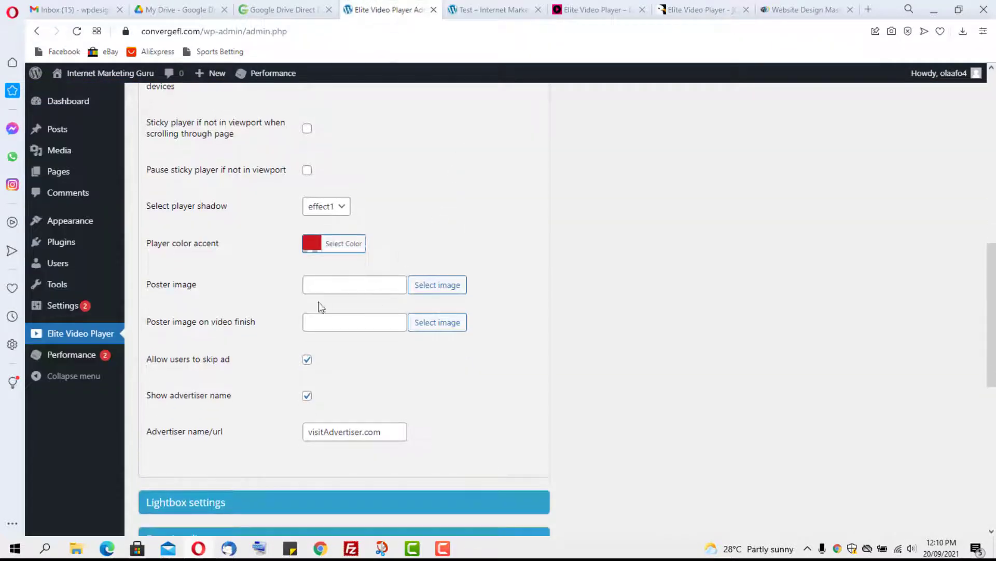
Step: Change Player 1's colour accent from red #cc181e to blue #225dd3 using the colour picker
left_click(311, 244)
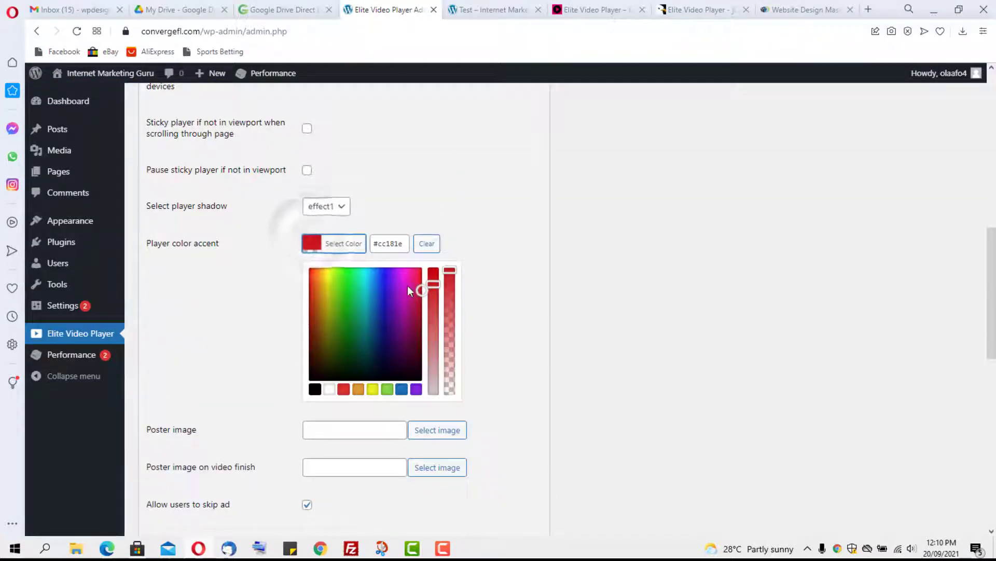
left_click(402, 389)
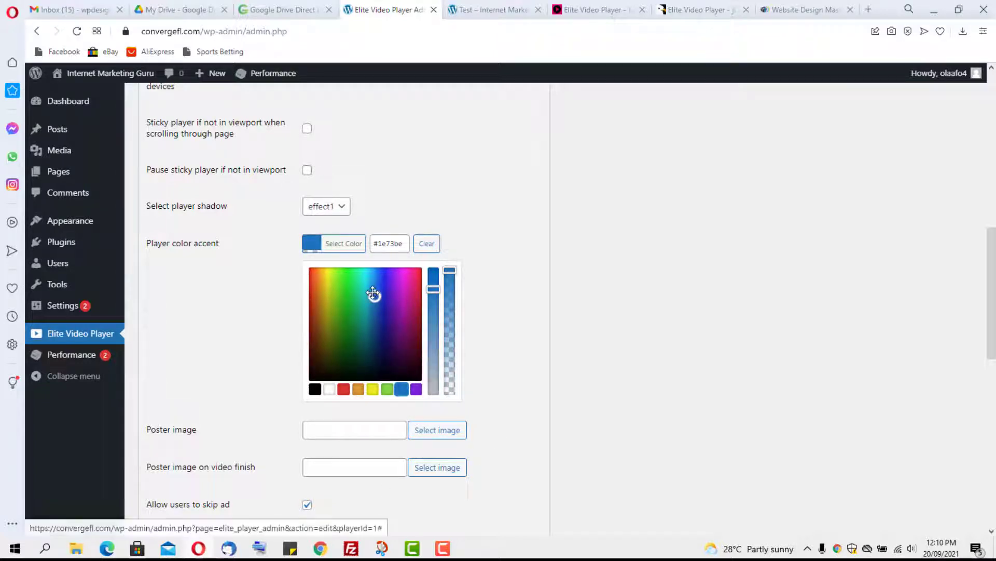
mouse_move(373, 290)
left_mouse_down()
mouse_move(387, 281)
mouse_move(377, 290)
left_mouse_up()
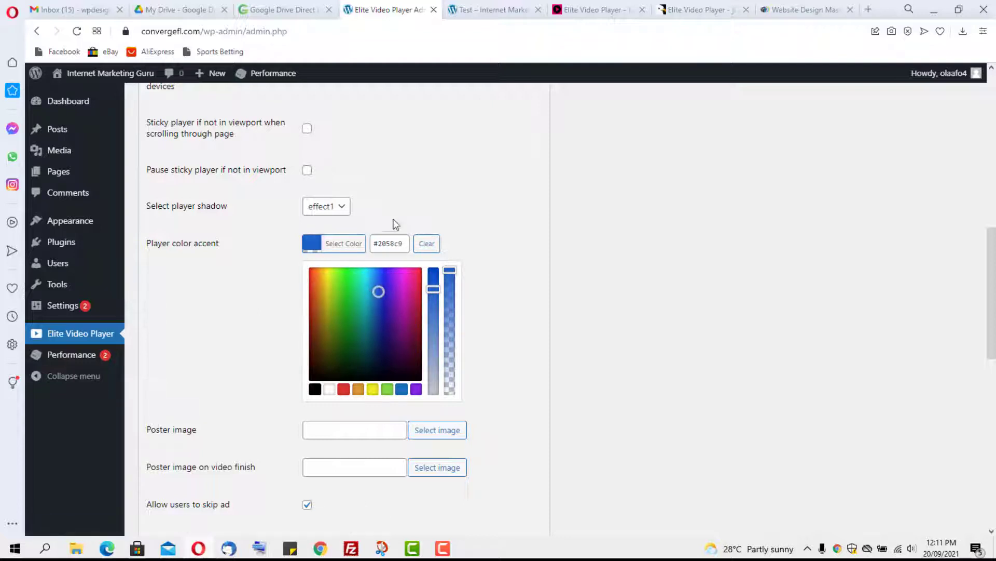
left_click(397, 213)
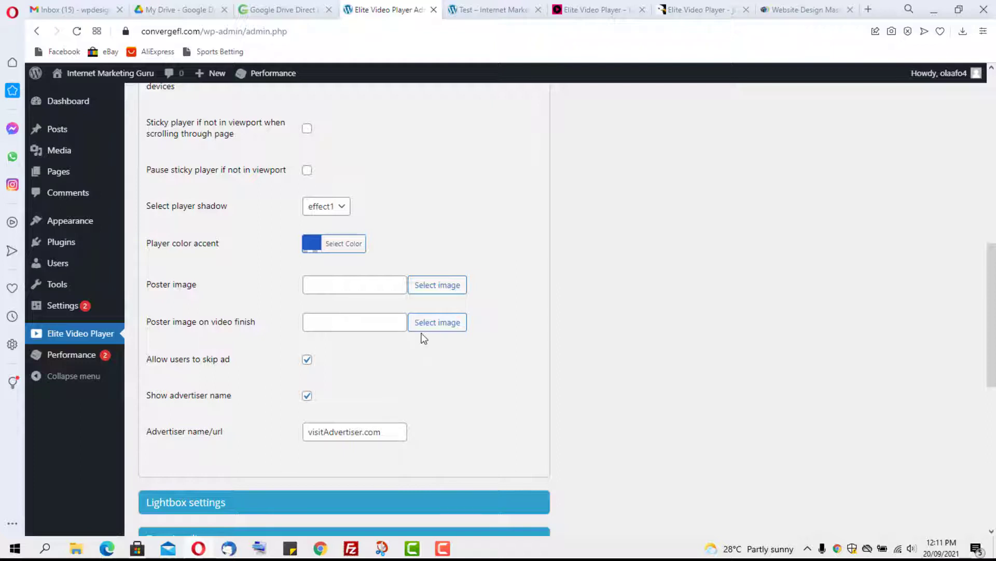
scroll(425, 334, "down", 1)
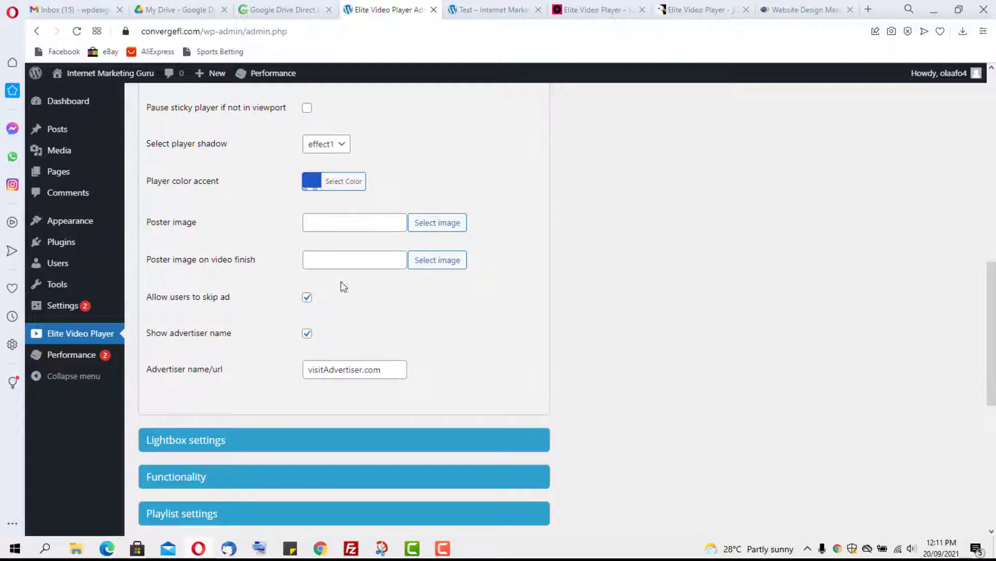
scroll(473, 327, "up", 10)
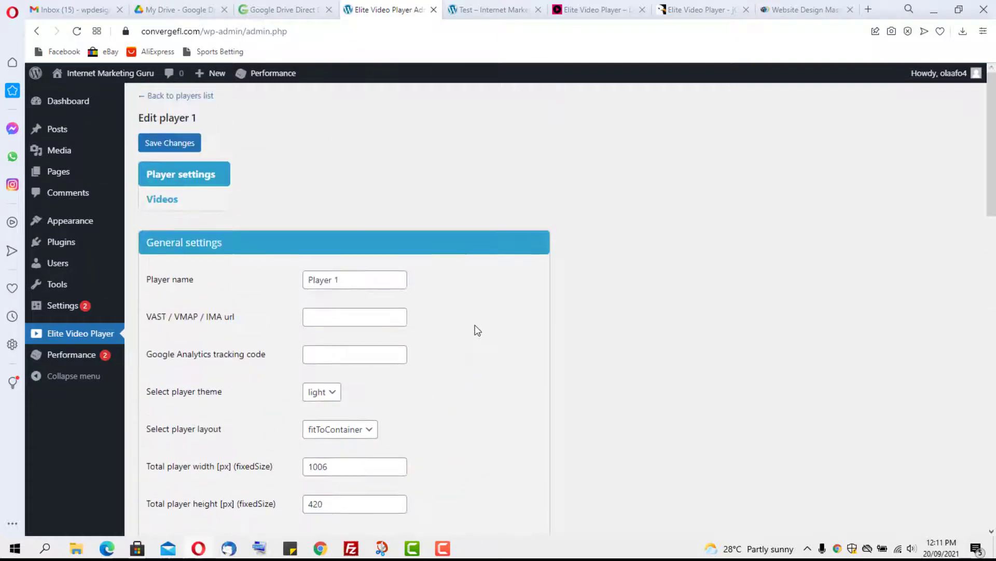
Step: Collapse General settings and briefly inspect Lightbox settings, leaving it collapsed
left_click(250, 247)
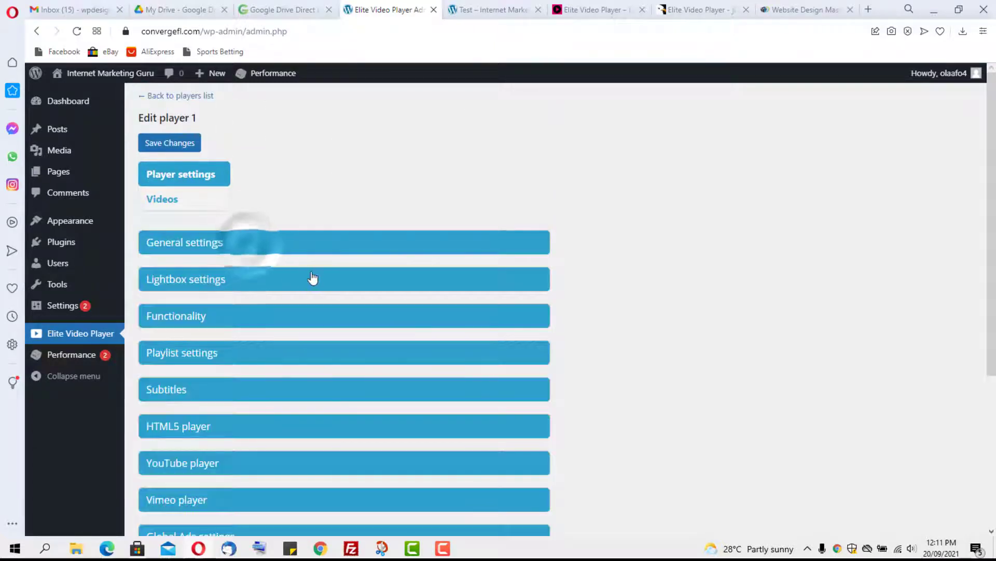
scroll(316, 279, "down", 1)
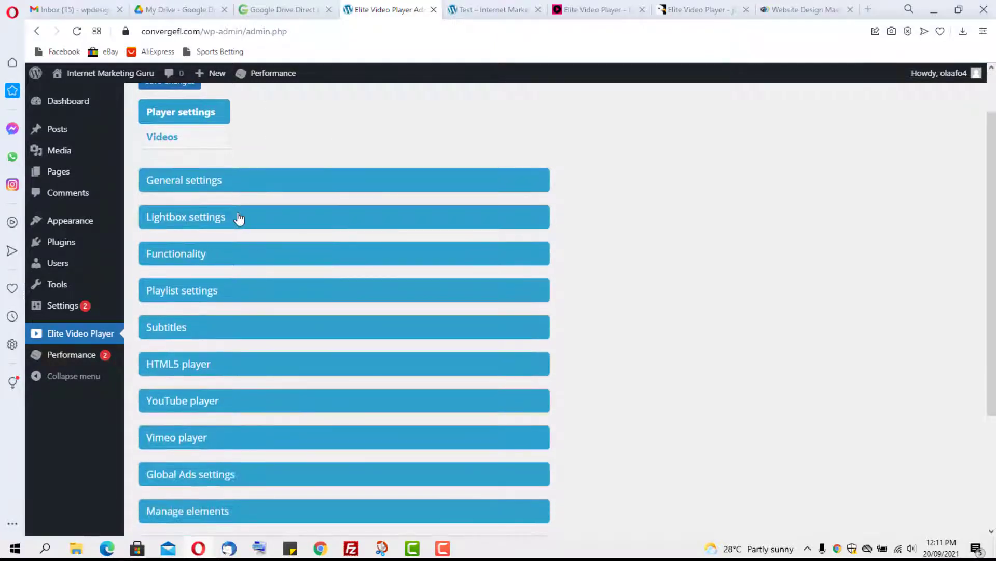
left_click(238, 218)
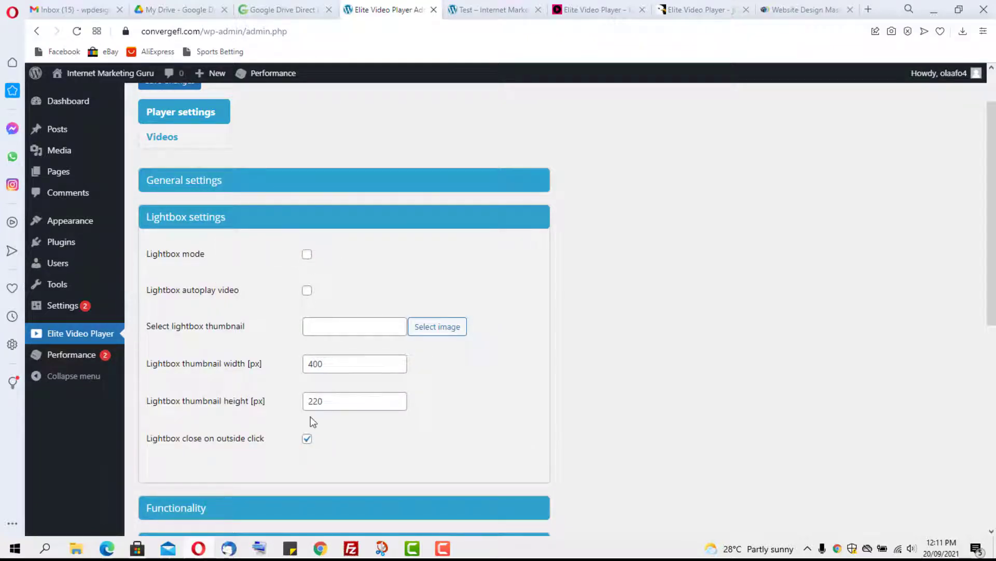
left_click(246, 220)
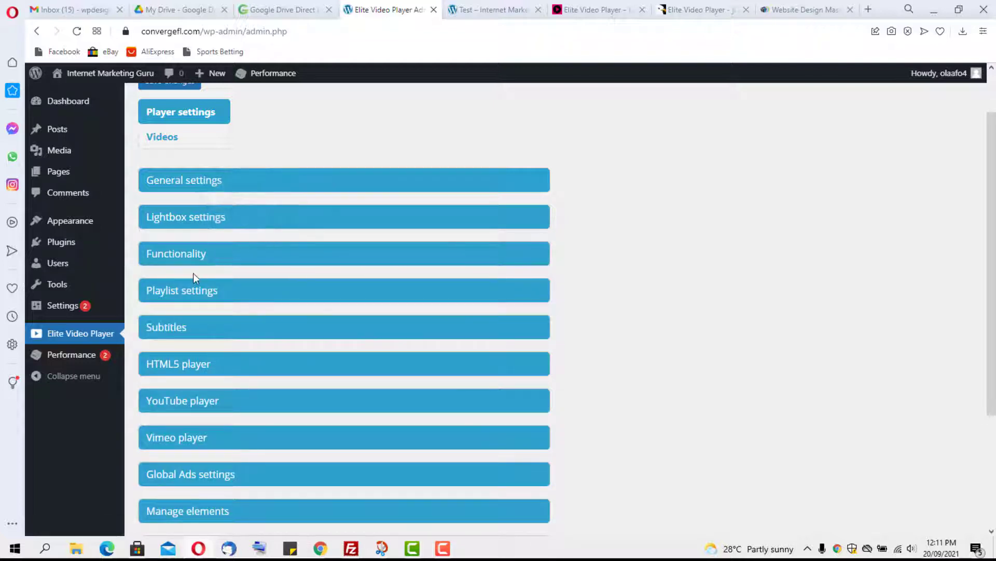
left_click(229, 254)
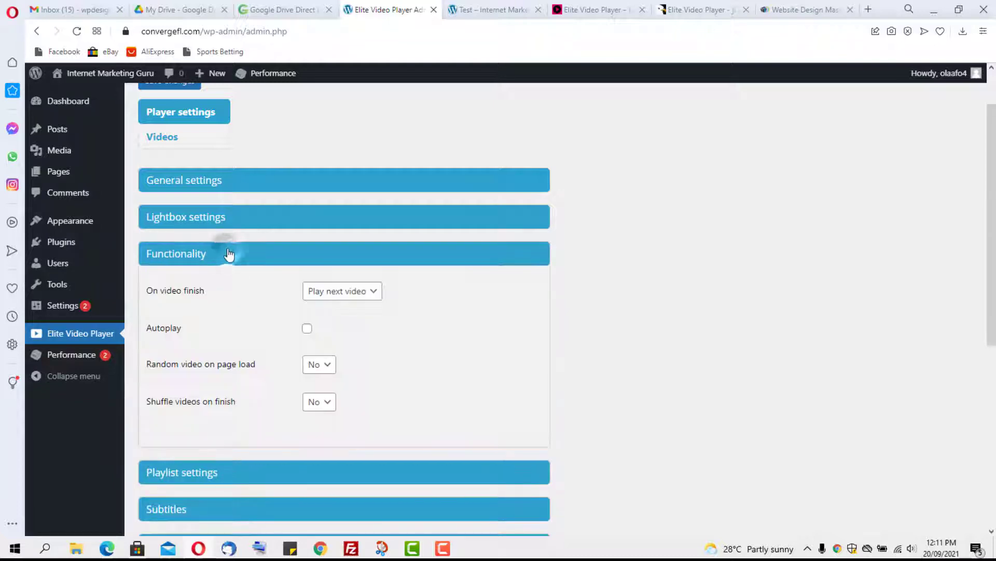
left_click(340, 293)
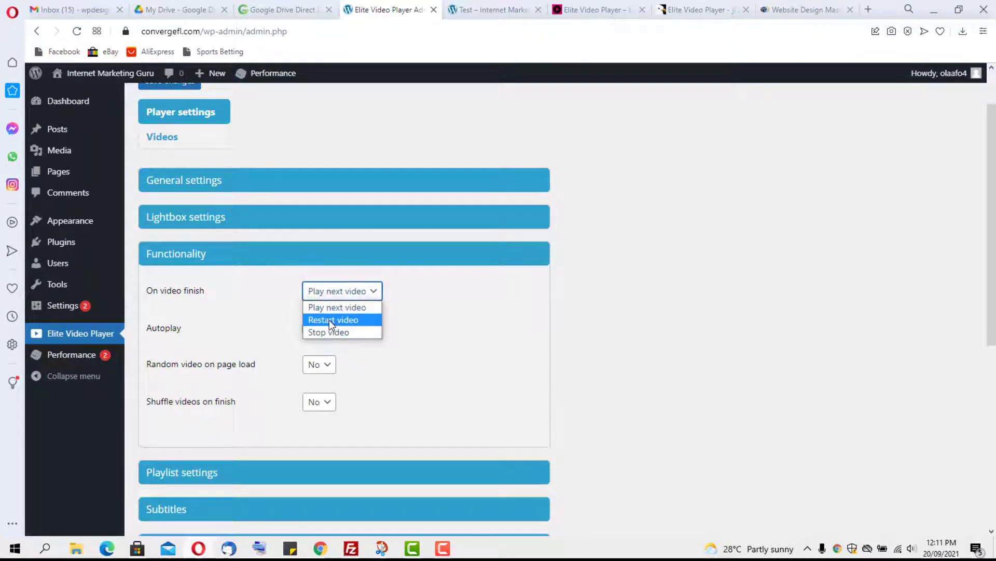
left_click(439, 289)
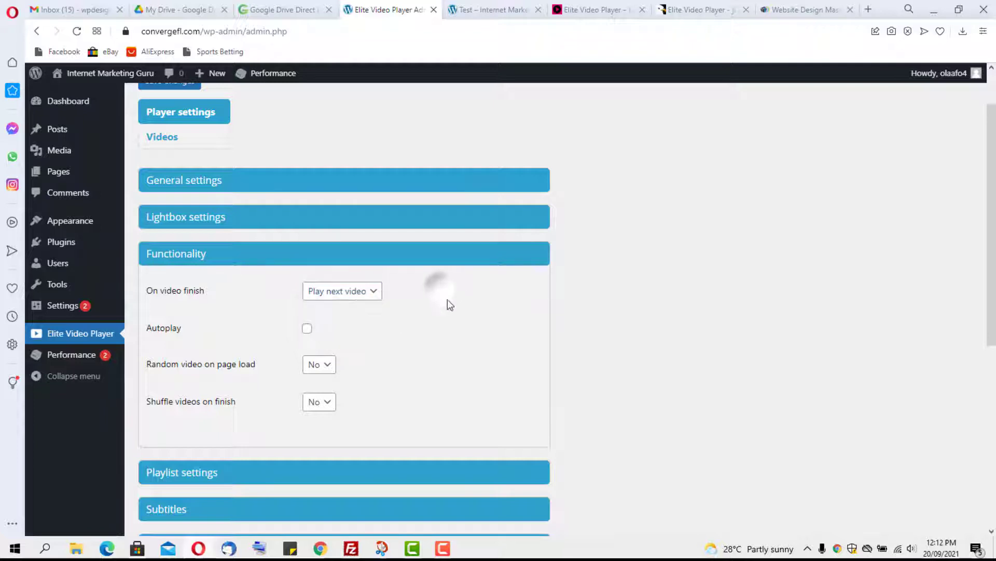
scroll(229, 275, "down", 1)
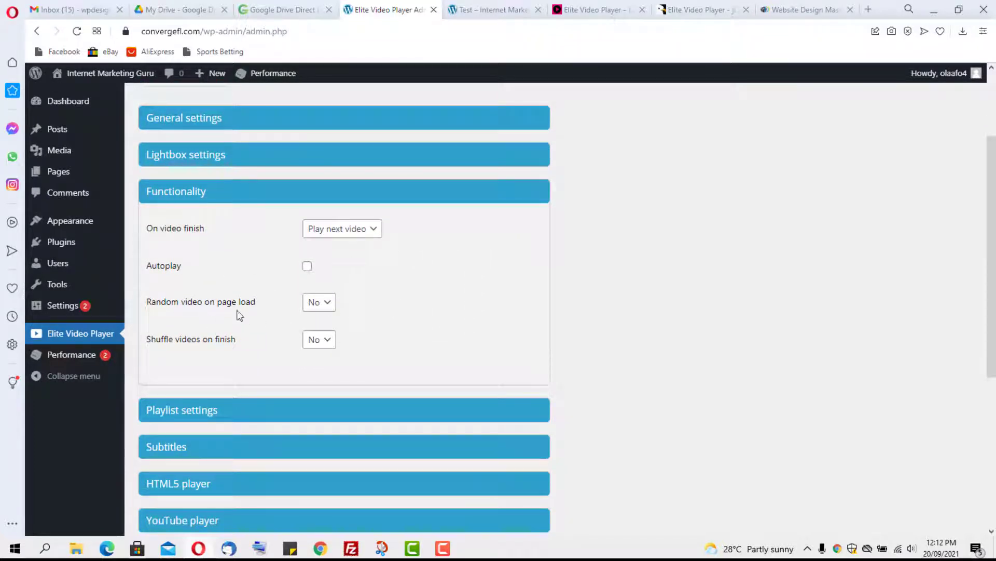
left_click(326, 303)
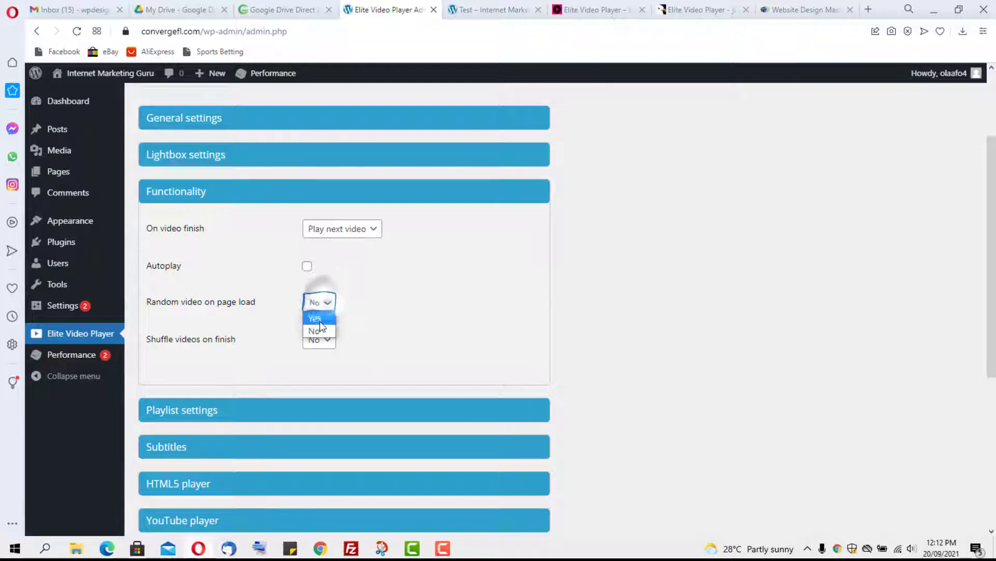
left_click(320, 328)
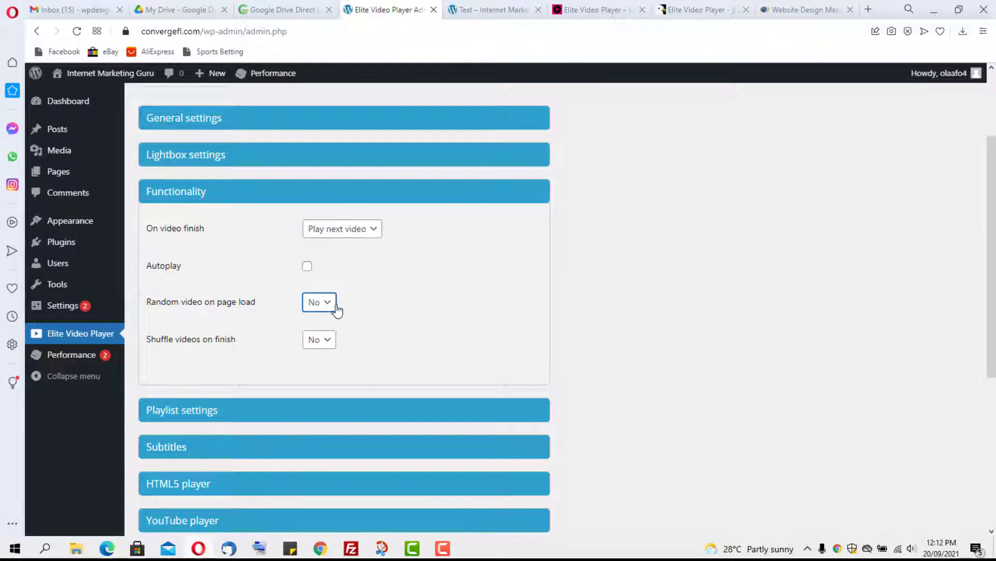
scroll(336, 309, "down", 1)
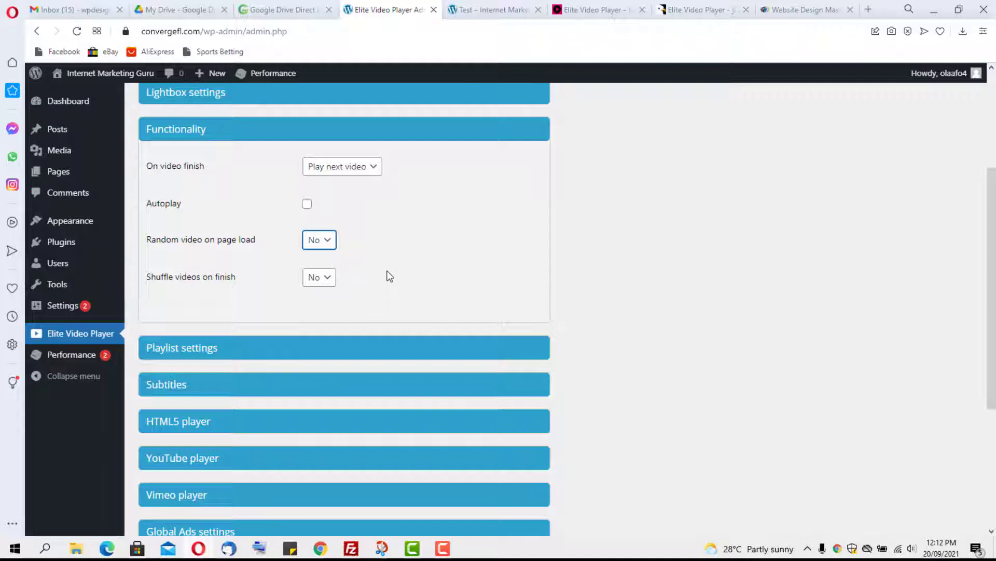
Step: Keep Shuffle on finish at No and open the Playlist settings to see display options
left_click(320, 283)
left_click(321, 282)
left_click(272, 132)
left_click(268, 167)
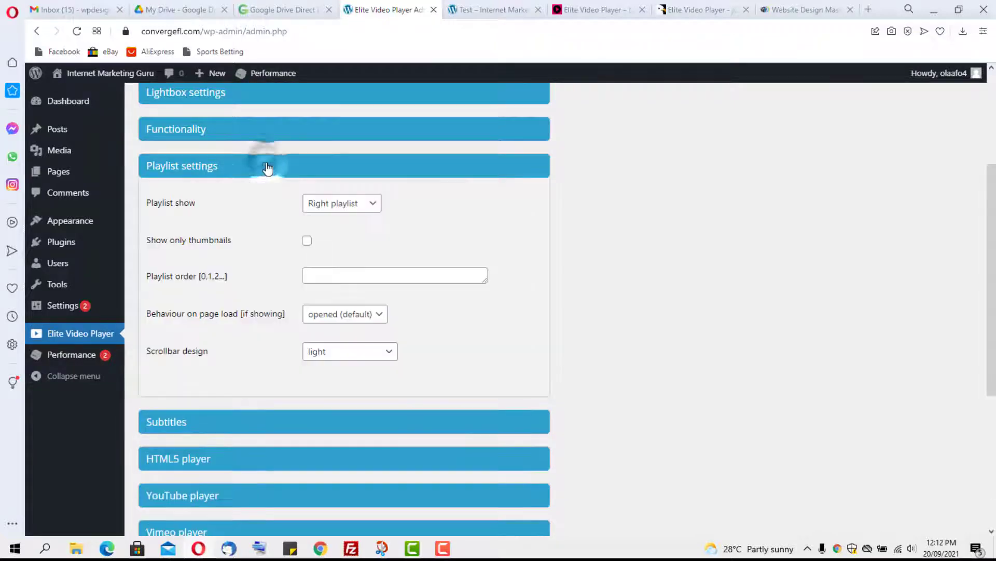
left_click(342, 203)
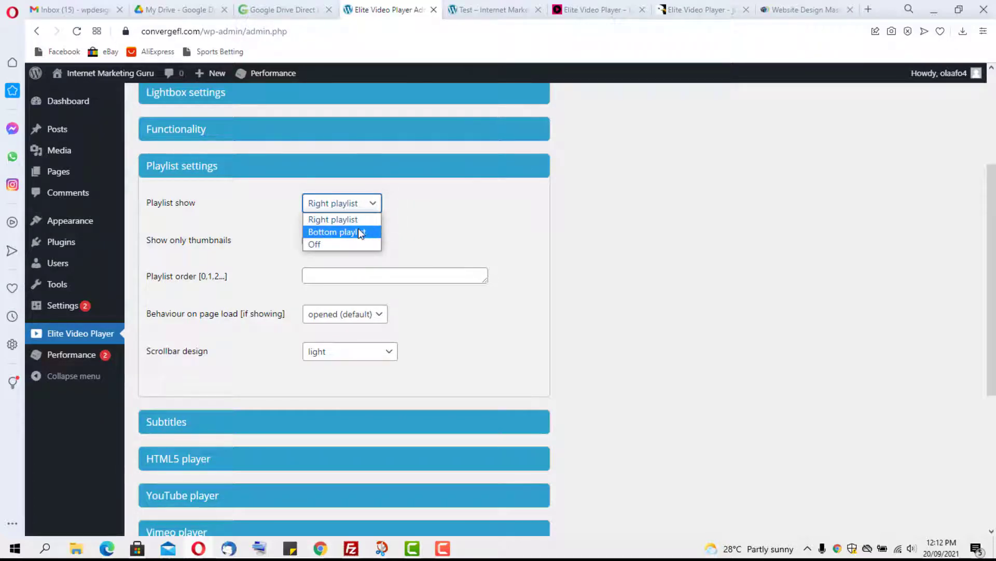
Step: After checking the Test page, set Playlist show to Off
left_click(479, 11)
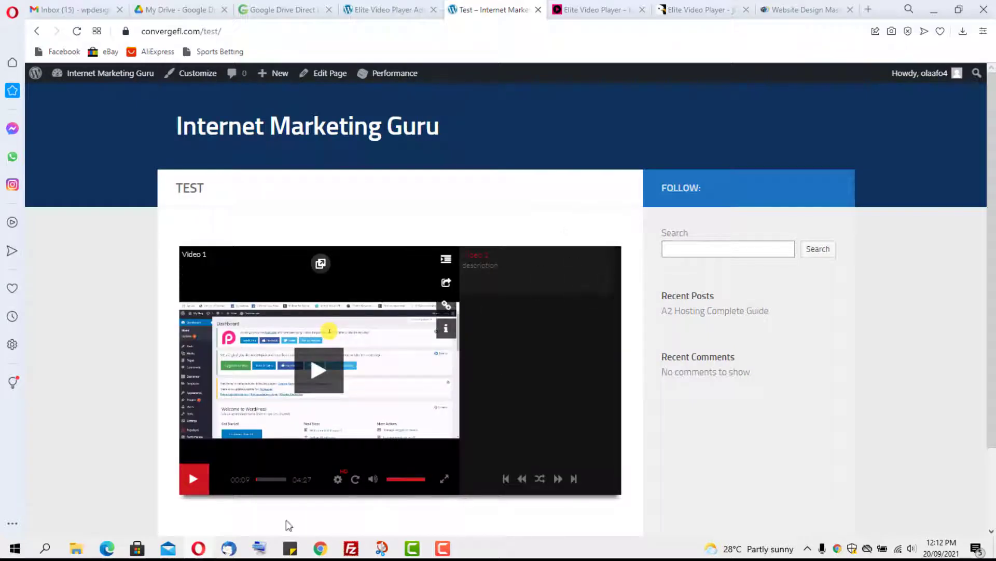
left_click(381, 10)
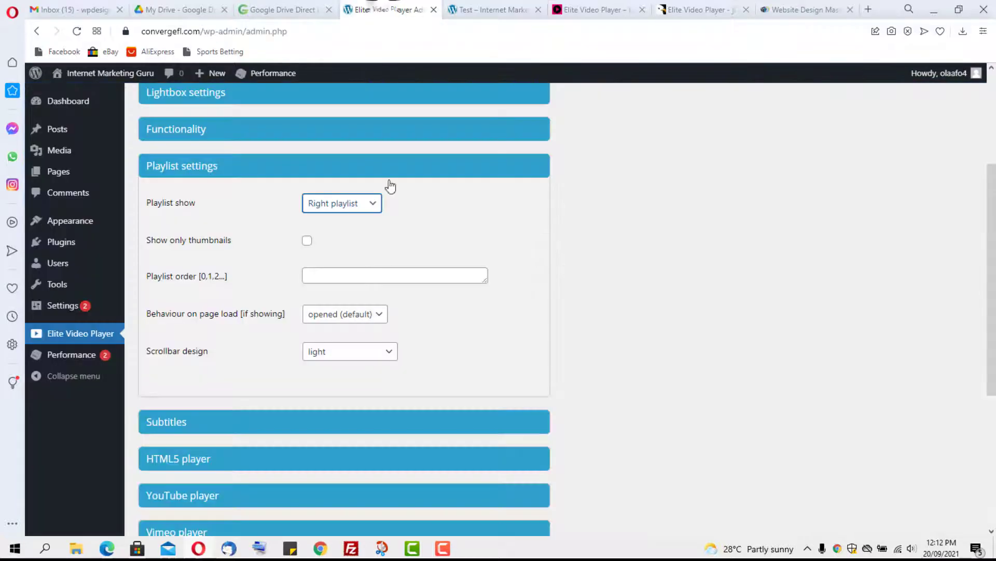
left_click(366, 203)
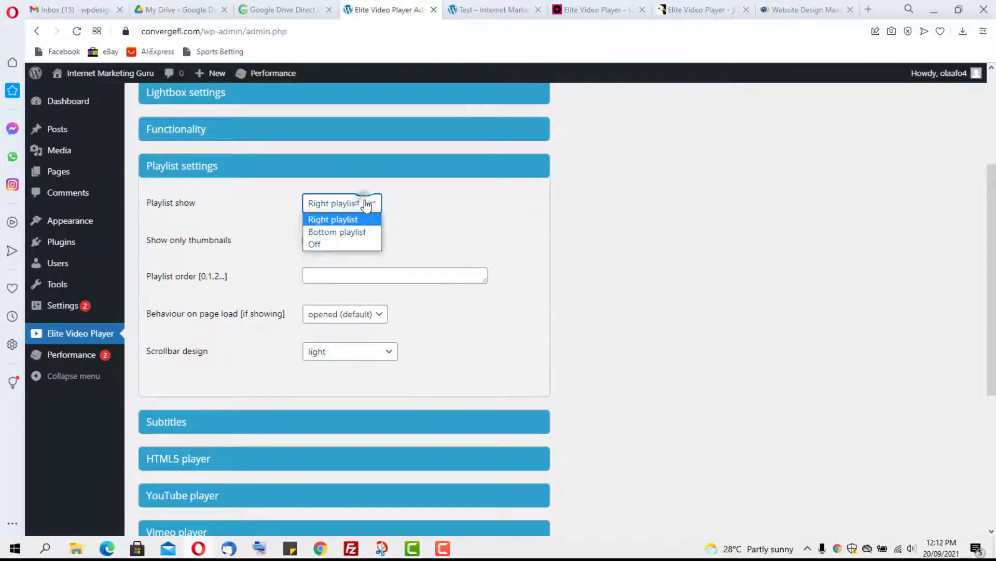
left_click(347, 243)
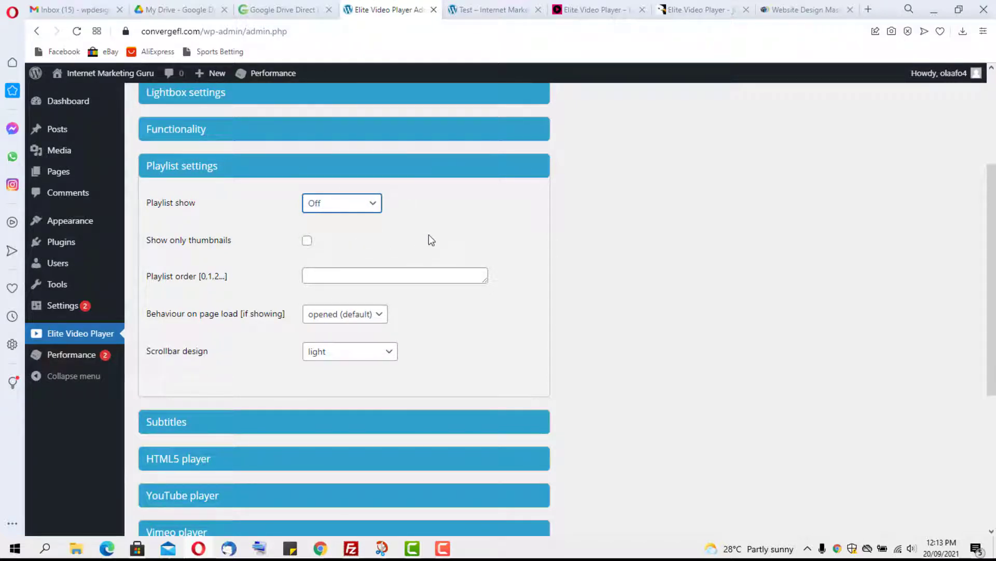
scroll(429, 234, "down", 1)
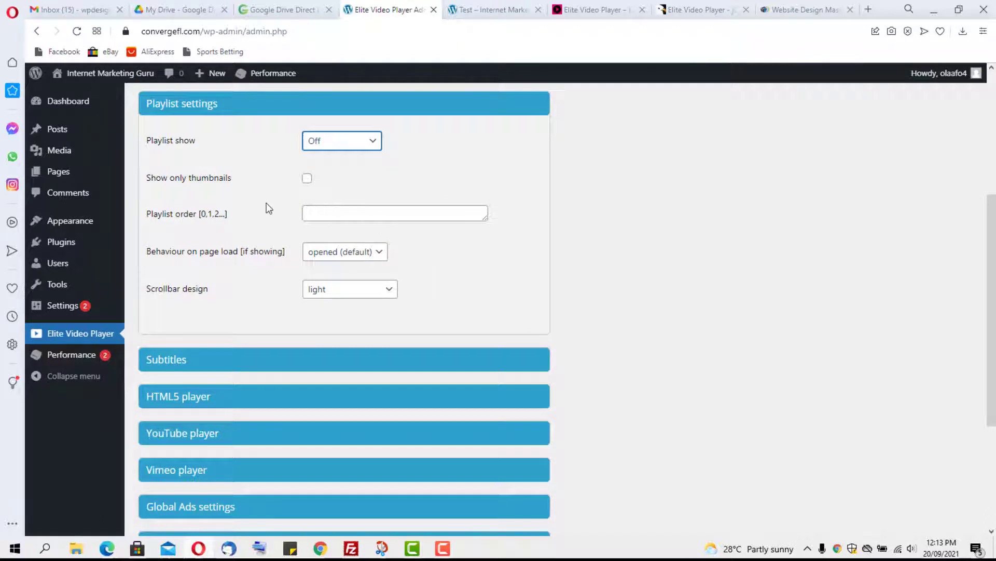
Step: Collapse Playlist settings and glance at the Subtitles section
left_click(266, 113)
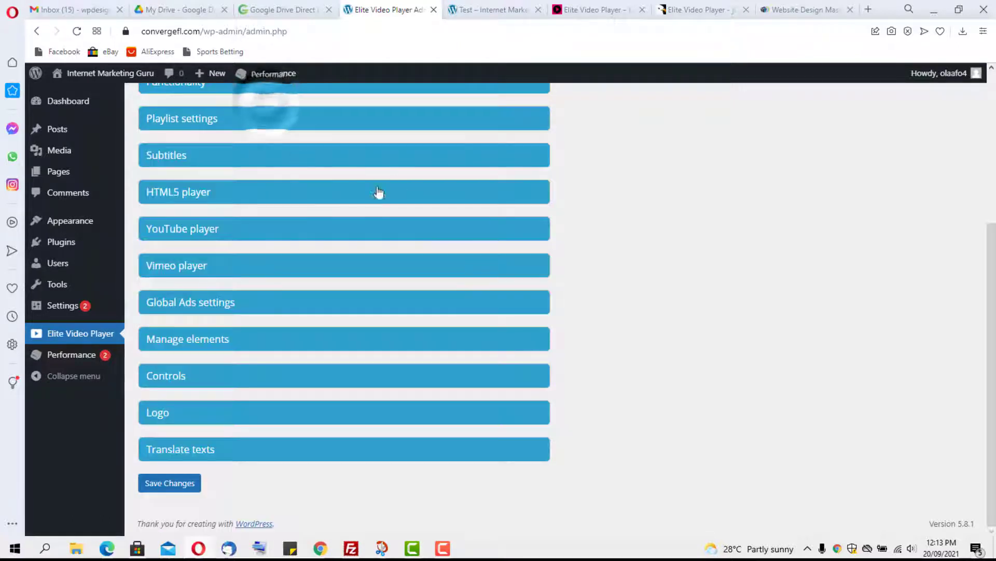
left_click(225, 161)
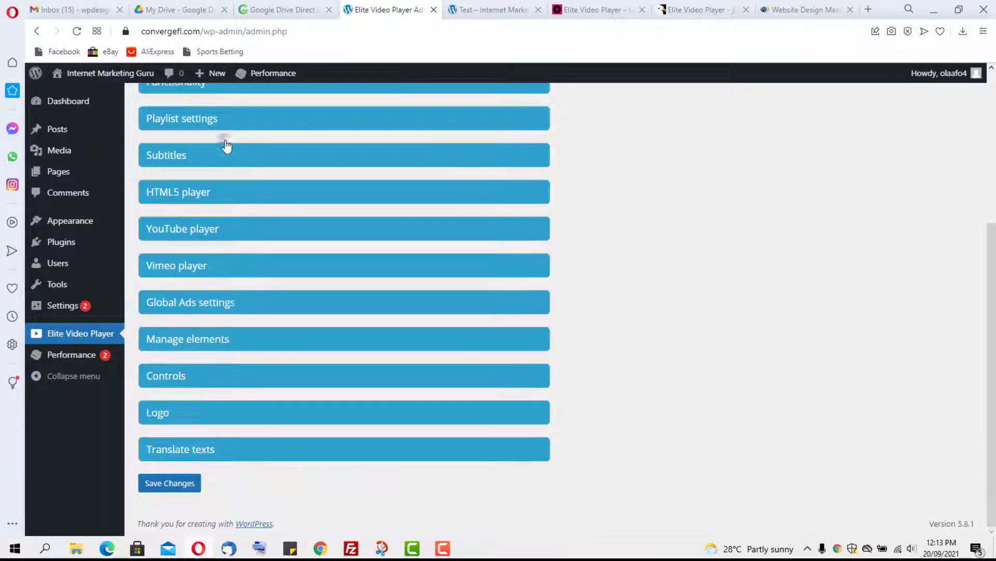
left_click(223, 147)
Step: In HTML5 player, keep Hide video source checked and untick Right-click menu; glance at YouTube settings
left_click(241, 201)
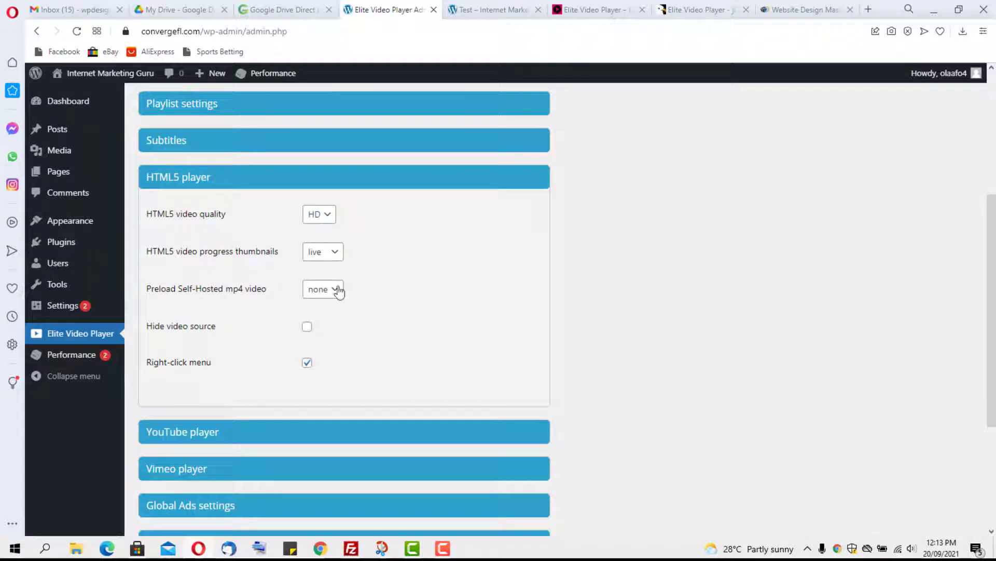
left_click(307, 327)
left_click(307, 363)
left_click(216, 178)
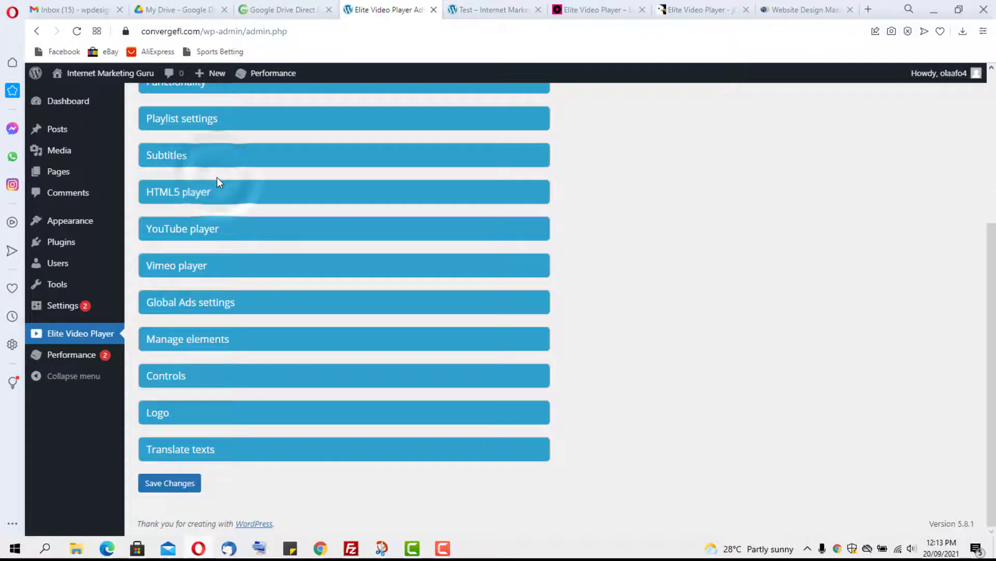
left_click(226, 229)
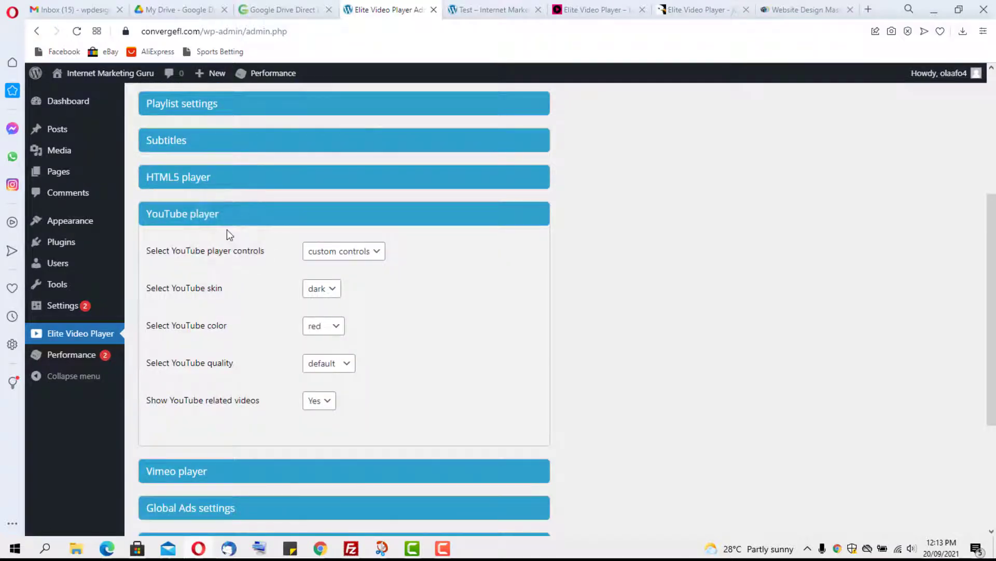
left_click(231, 218)
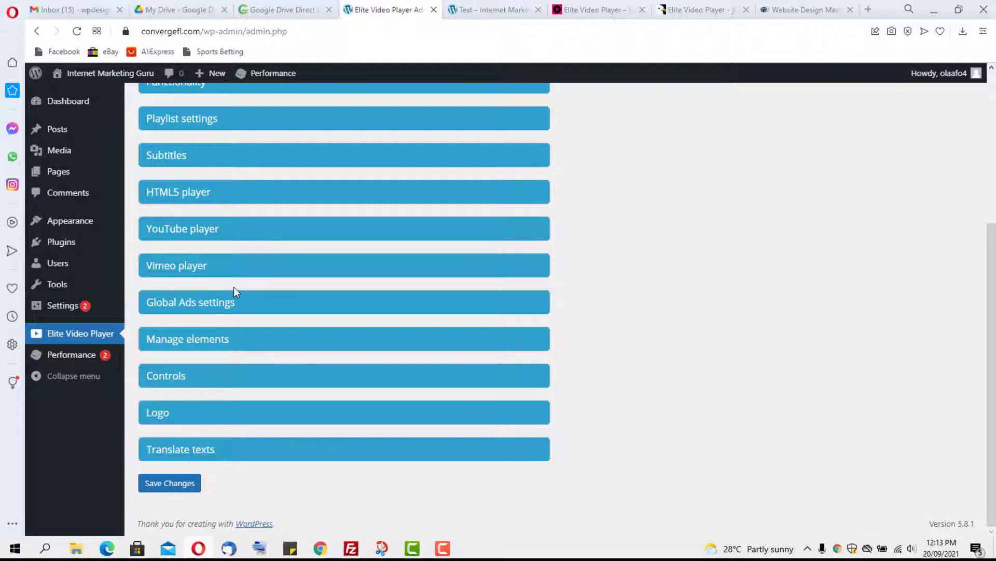
Step: In Manage elements, set Show now playing title, info button and share button to No
left_click(249, 344)
scroll(358, 335, "down", 4)
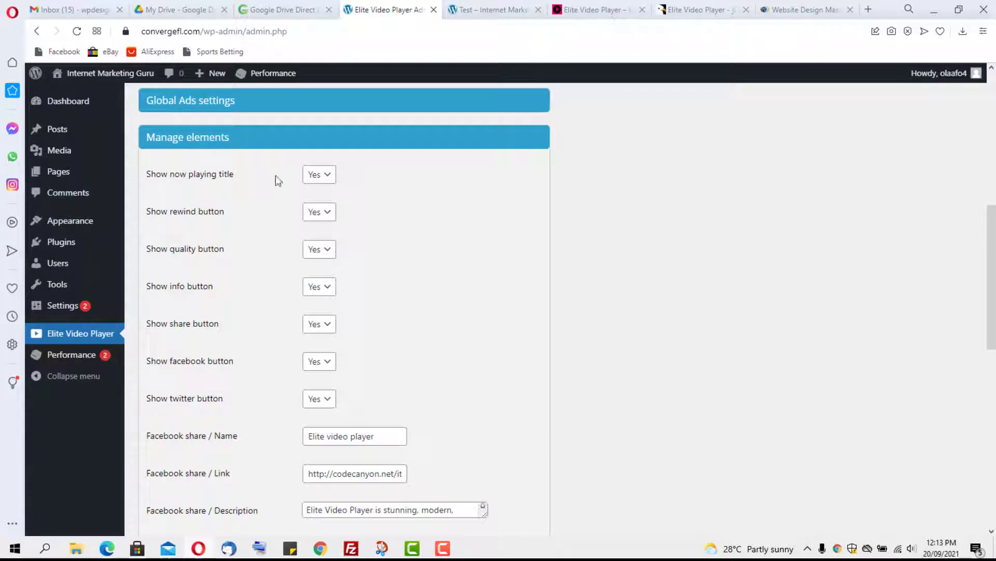
left_click(321, 175)
left_click(315, 203)
left_click(326, 287)
left_click(315, 316)
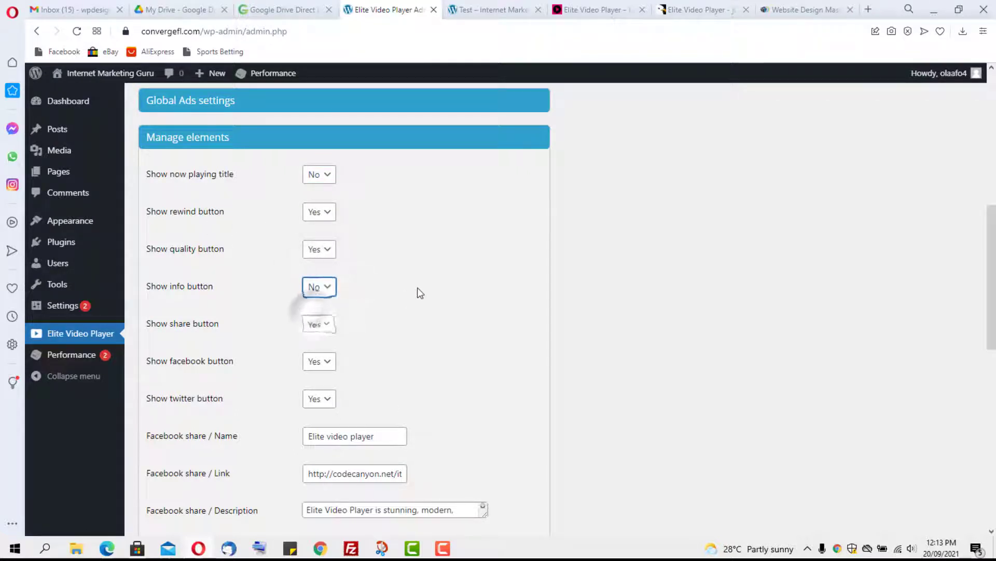
scroll(416, 291, "down", 2)
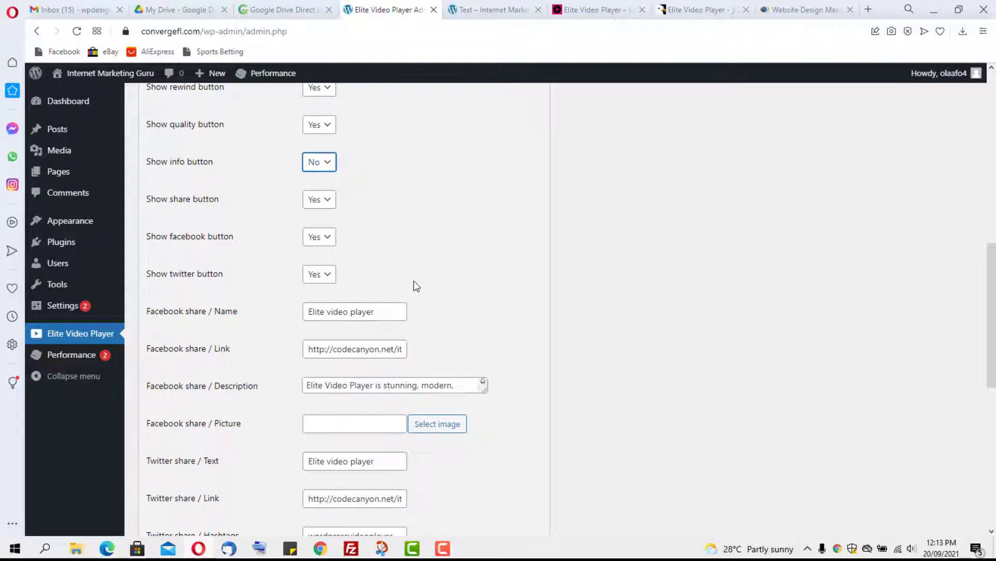
left_click(326, 206)
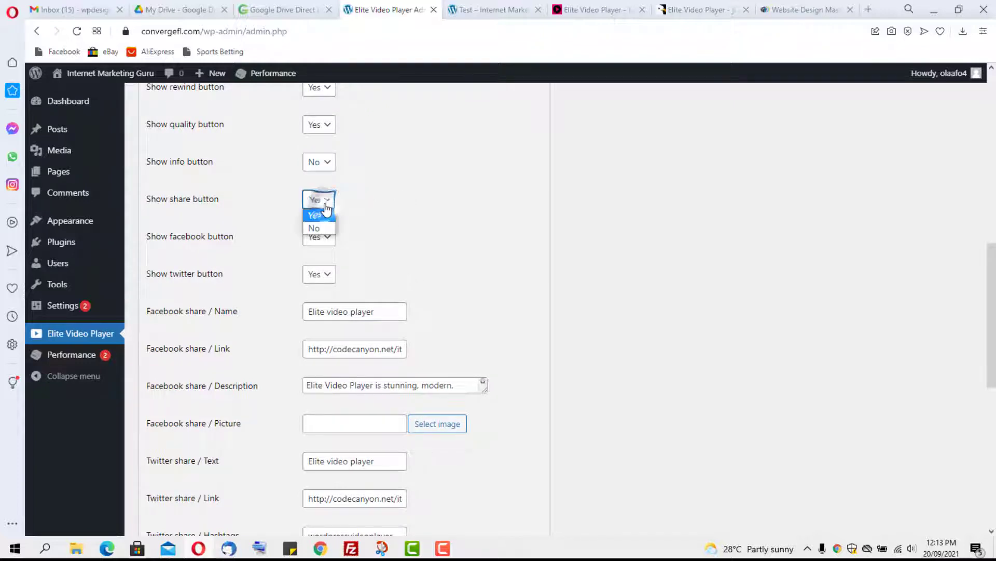
left_click(322, 229)
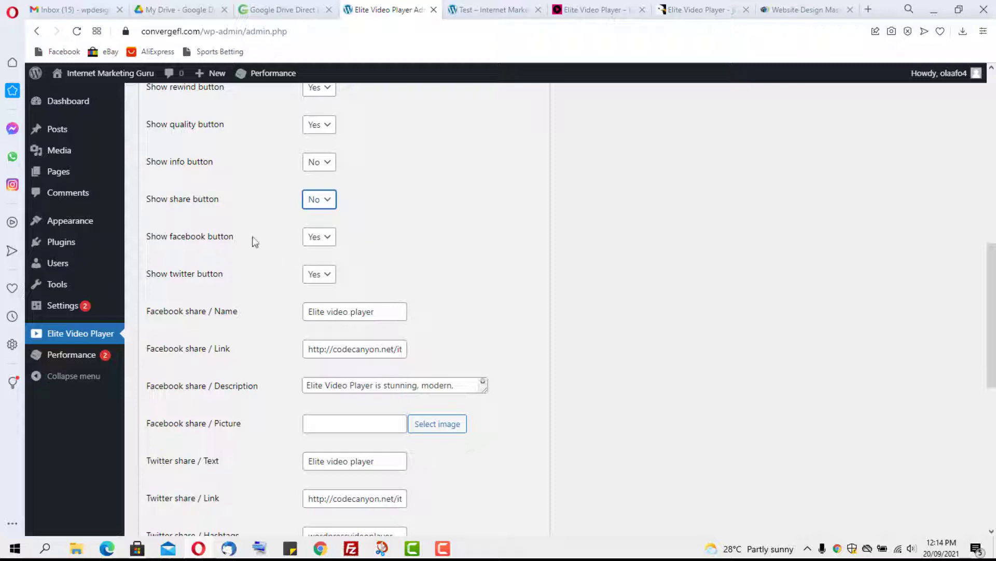
Step: Set the Facebook, Twitter and embed buttons to No
left_click(320, 242)
left_click(315, 264)
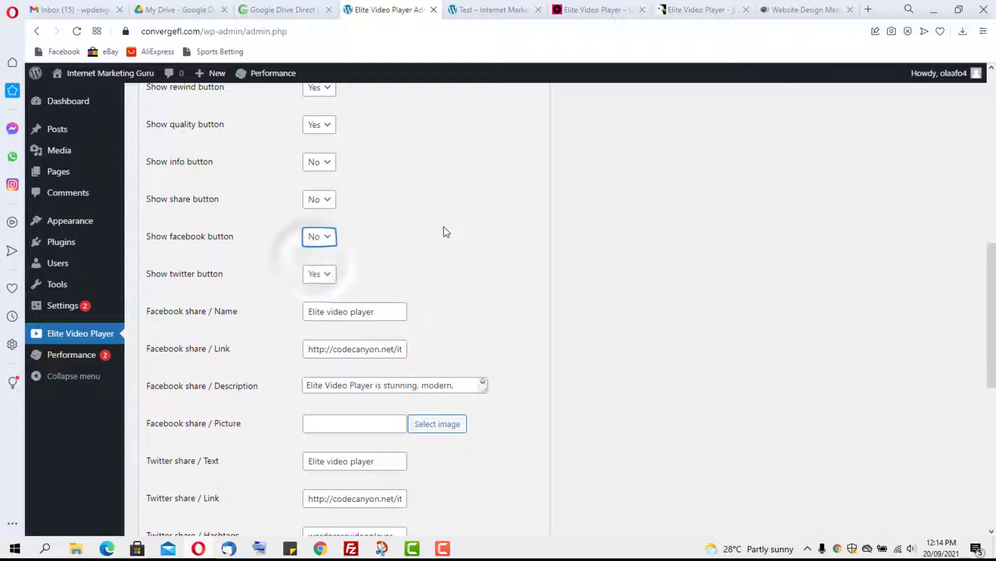
scroll(365, 223, "down", 1)
left_click(330, 217)
left_click(329, 242)
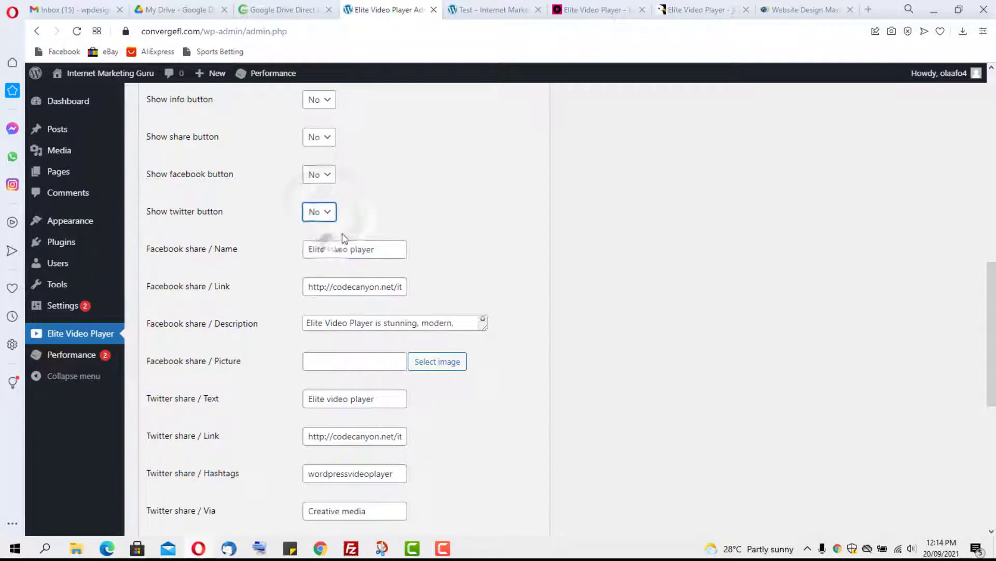
scroll(469, 204, "down", 2)
scroll(469, 208, "up", 2)
scroll(362, 288, "down", 1)
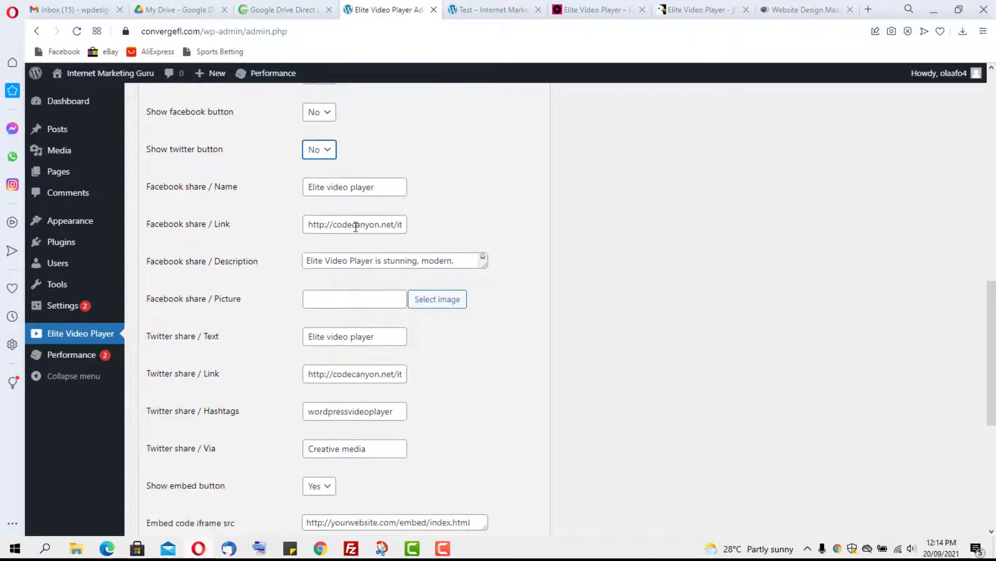
scroll(357, 227, "down", 3)
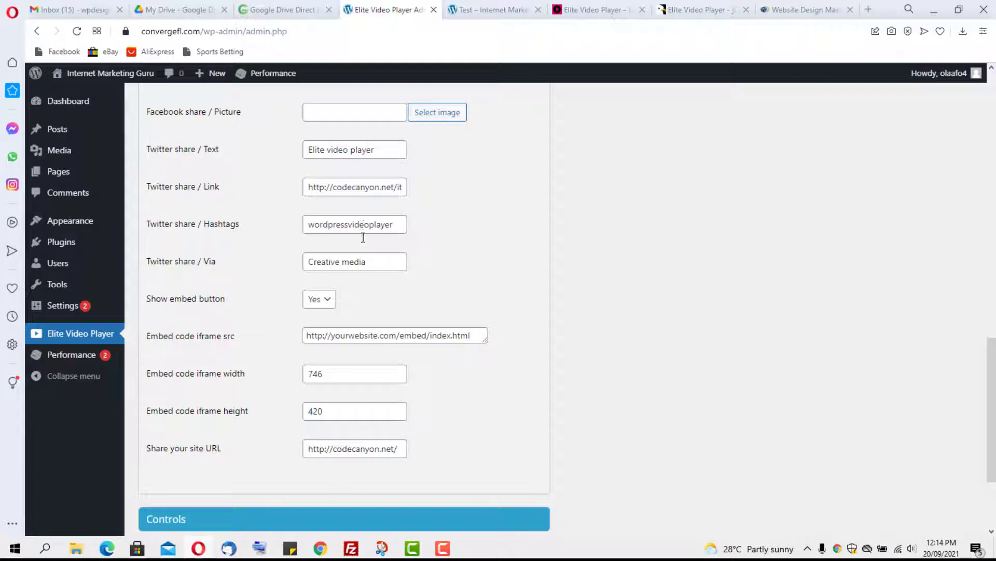
left_click(326, 300)
left_click(324, 325)
Step: Set Hide controls on mouse rollout to Yes in Controls, then expand the Logo settings
scroll(468, 286, "up", 10)
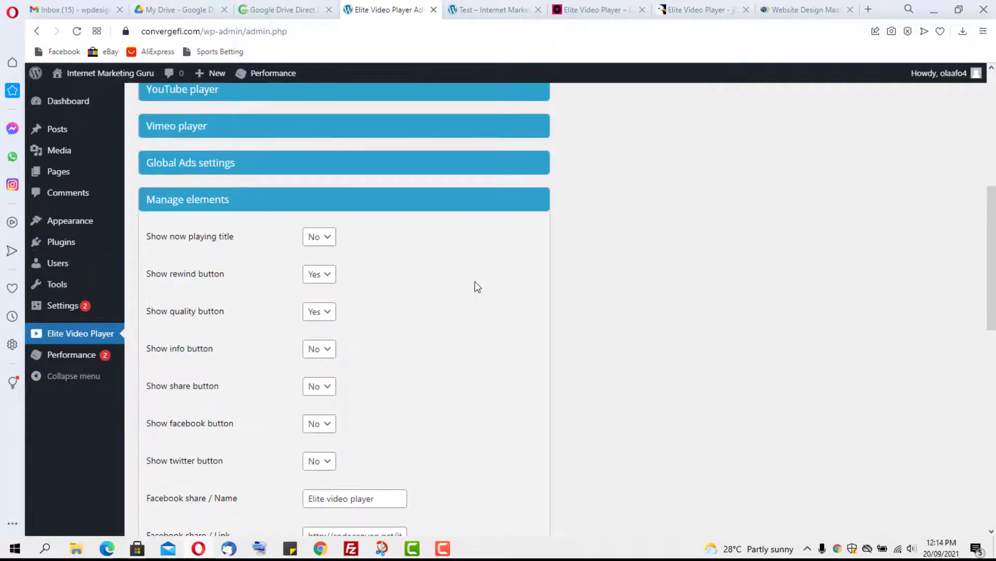
left_click(318, 200)
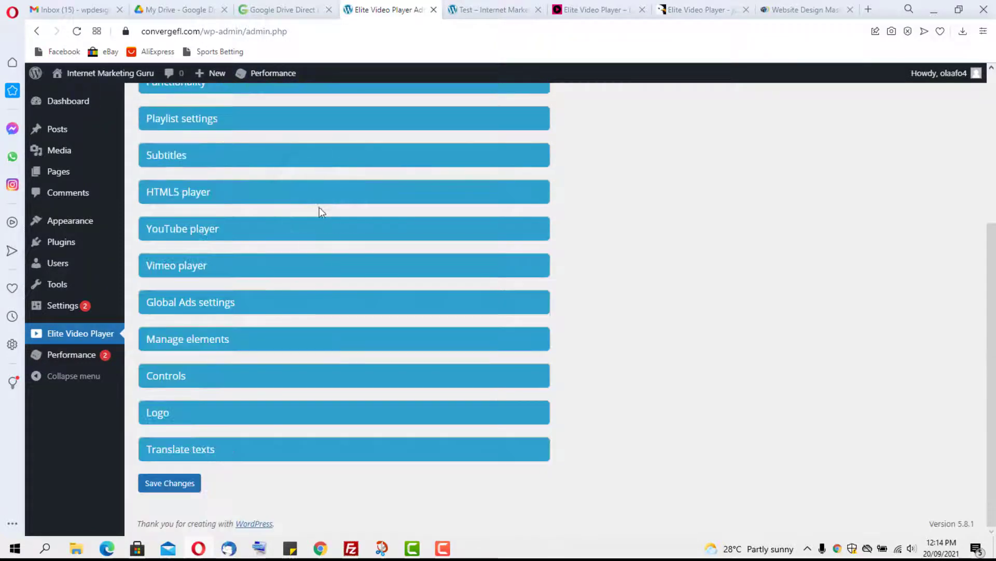
left_click(235, 379)
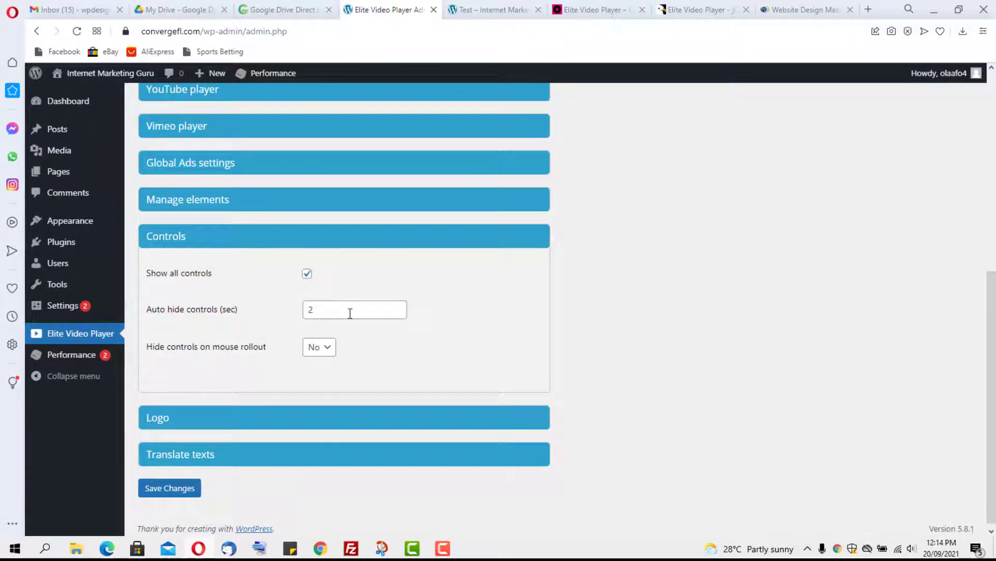
left_click(325, 348)
left_click(318, 365)
left_click(208, 240)
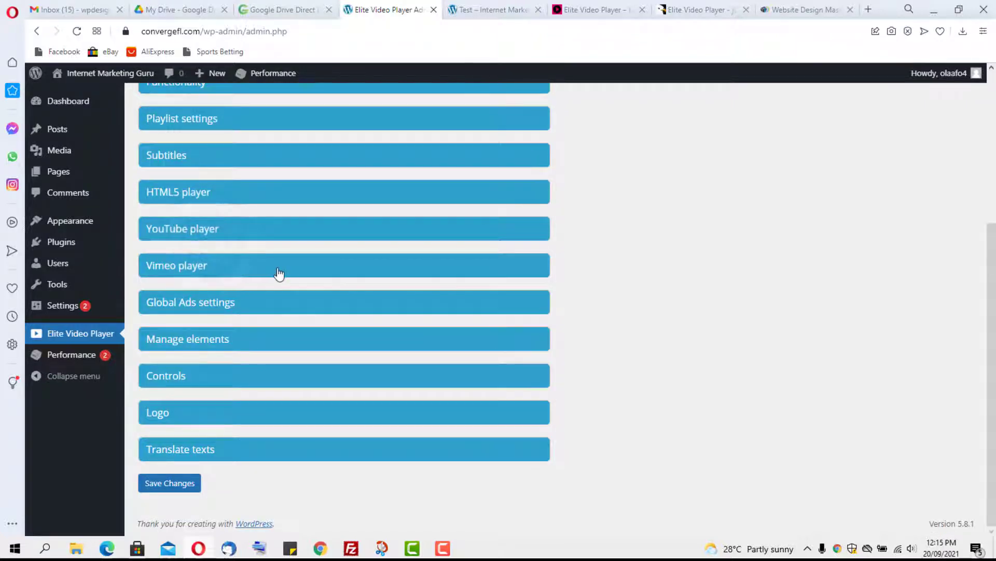
left_click(197, 415)
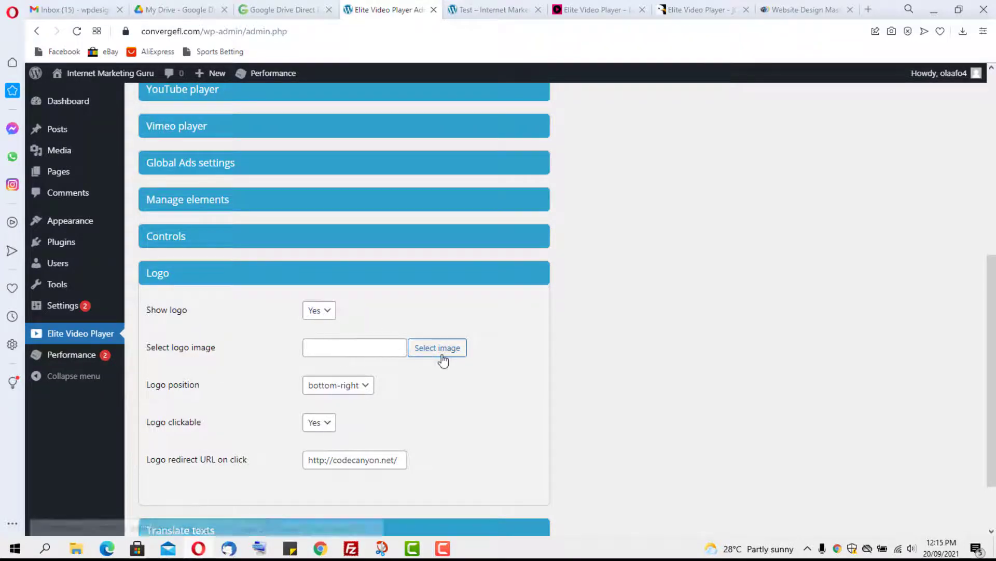
Step: Collapse the Logo section, save Player 1's changes, and view the 'Test – Internet Marketing' page
left_click(247, 275)
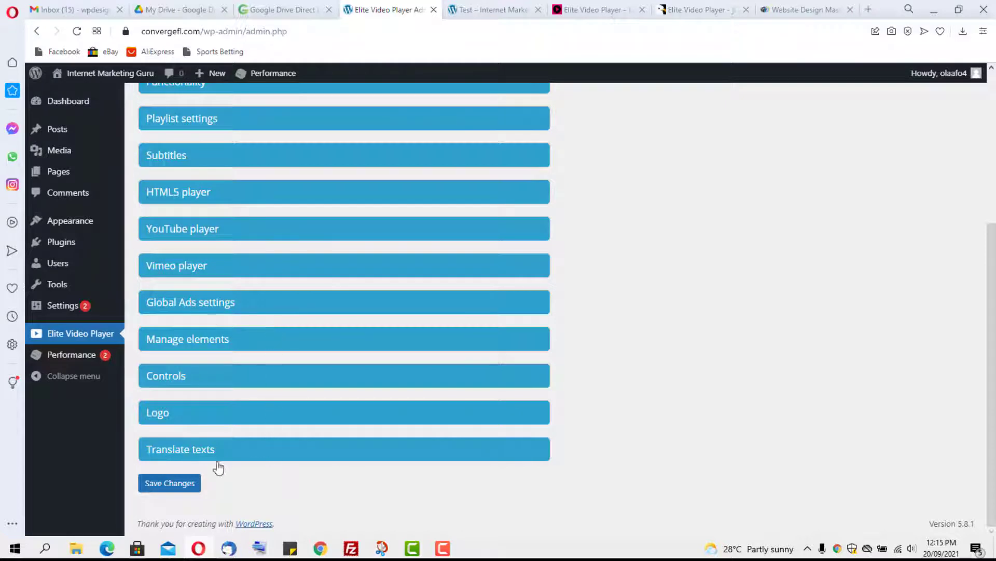
left_click(167, 483)
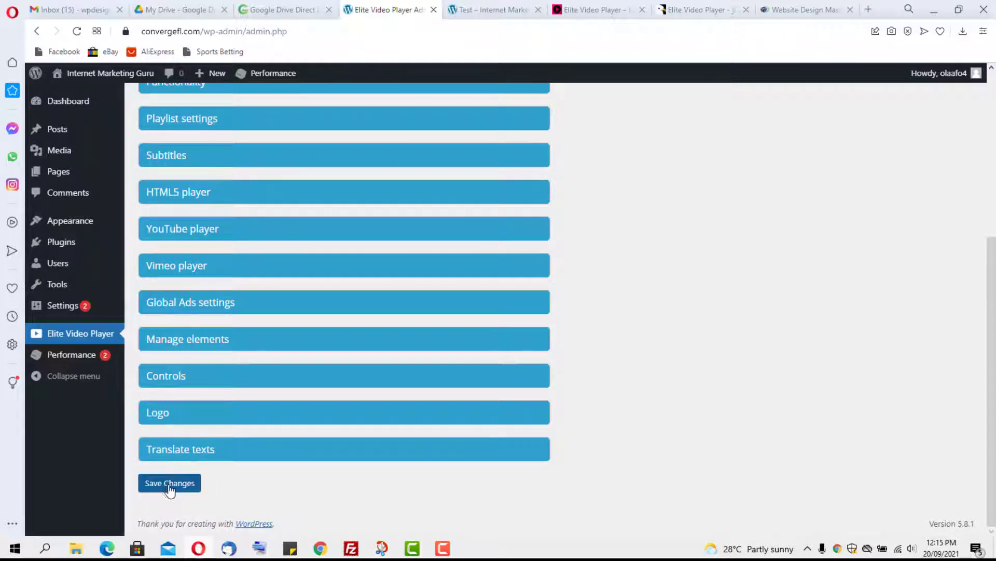
left_click(480, 7)
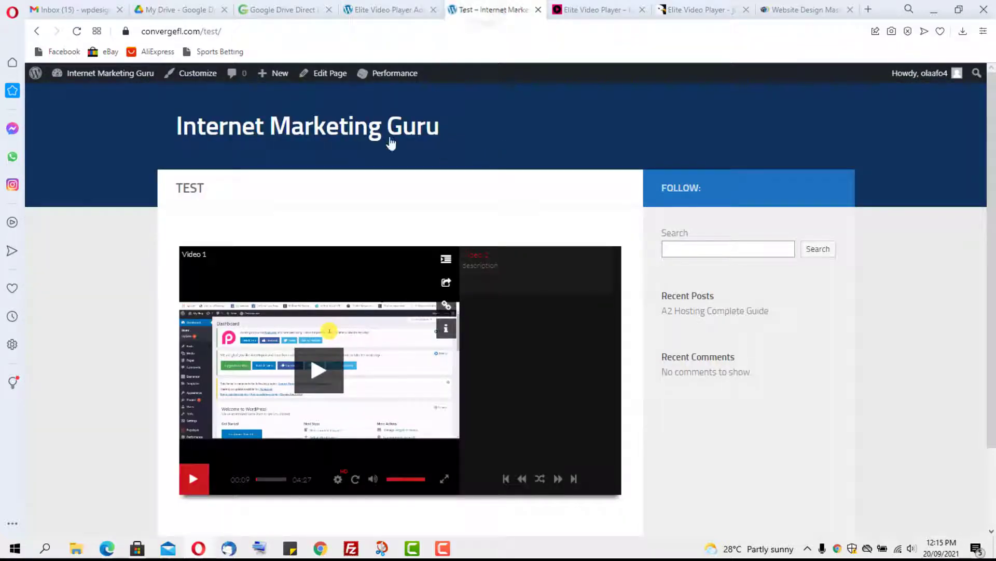
Step: Reload the Test page and play Player 1's video, now shown without a playlist
left_click(77, 31)
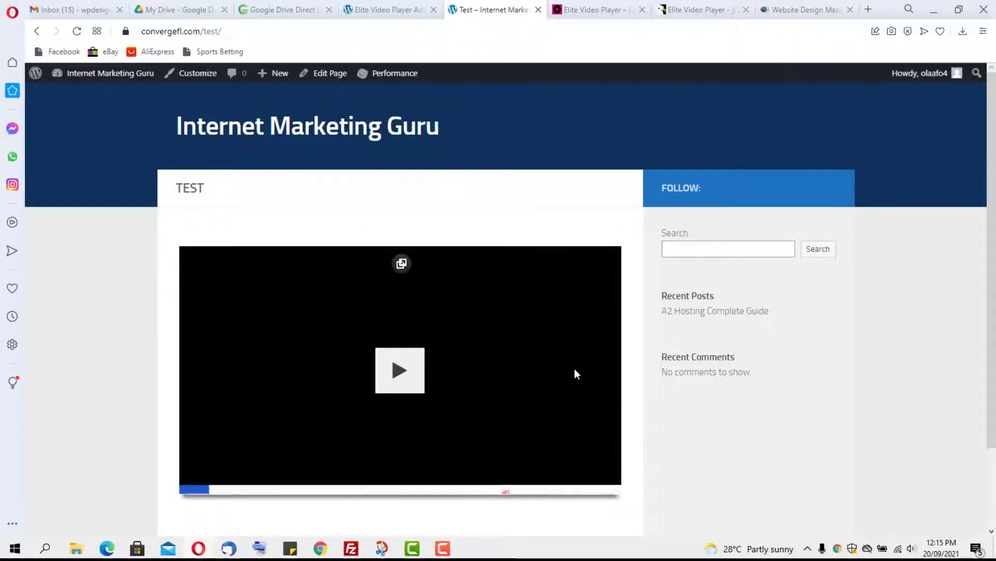
scroll(575, 369, "down", 3)
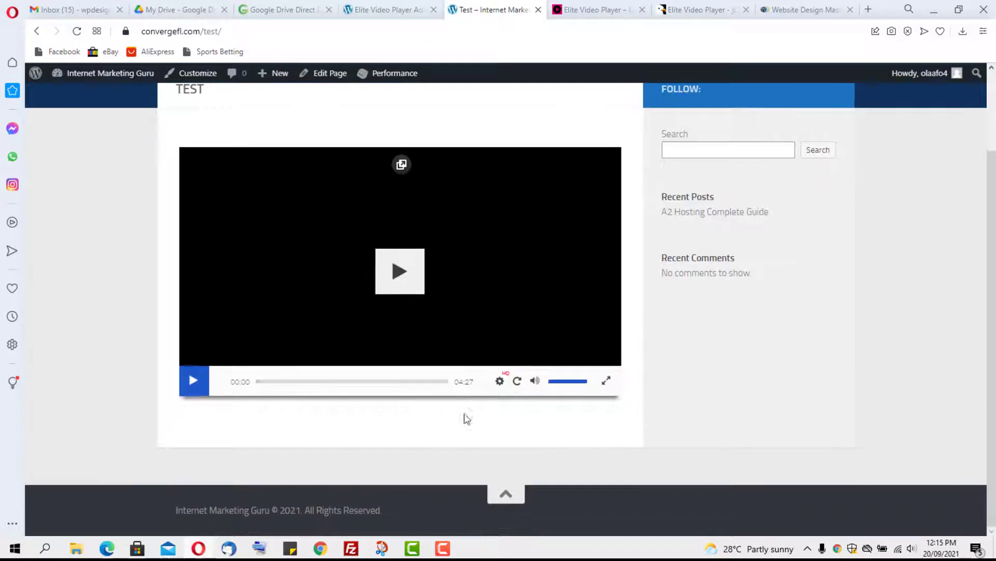
left_click(192, 381)
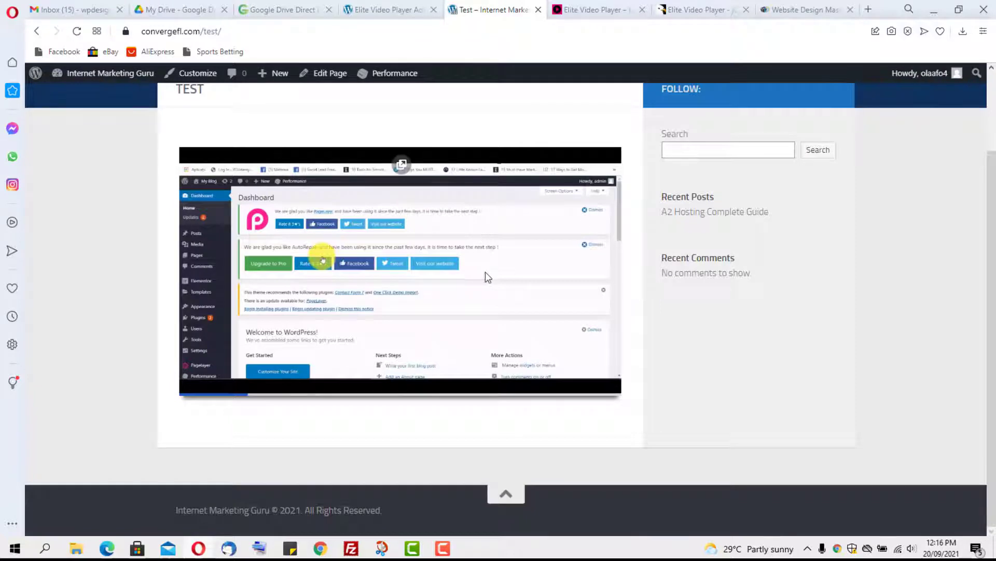
Step: Pause the Test page video at 0:45 and switch to the Elite Video Player product website
mouse_move(306, 313)
left_click(196, 384)
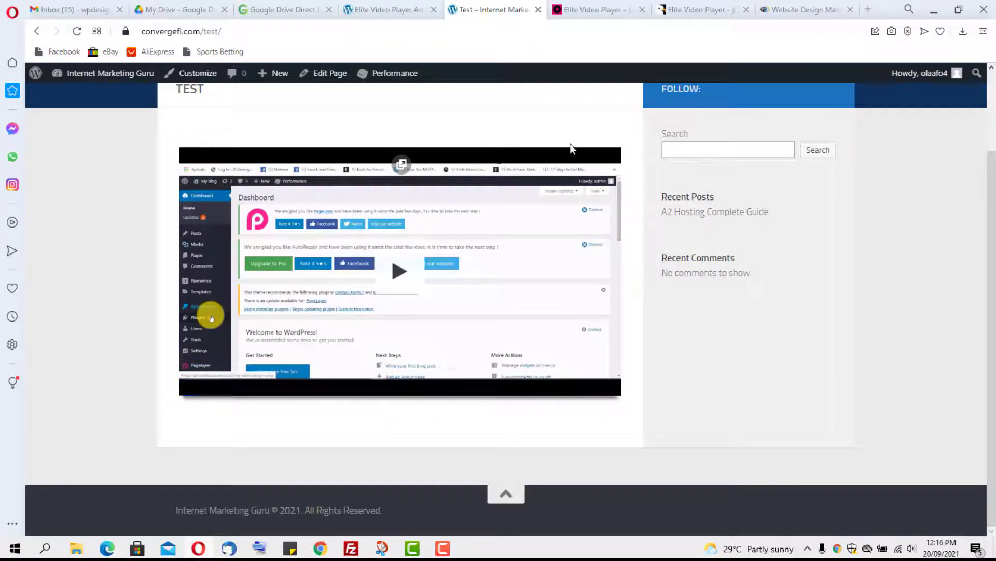
left_click(589, 7)
Step: Browse the product site's demo thumbnails up to 'Choose demo', then return to Player 1's WordPress edit page
scroll(368, 237, "down", 5)
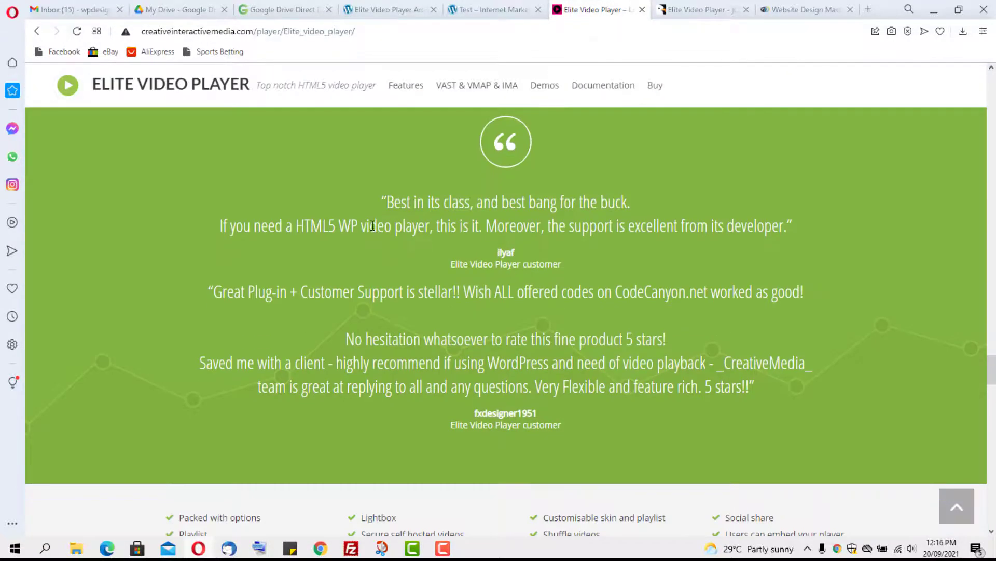
scroll(371, 221, "down", 15)
scroll(373, 211, "up", 1)
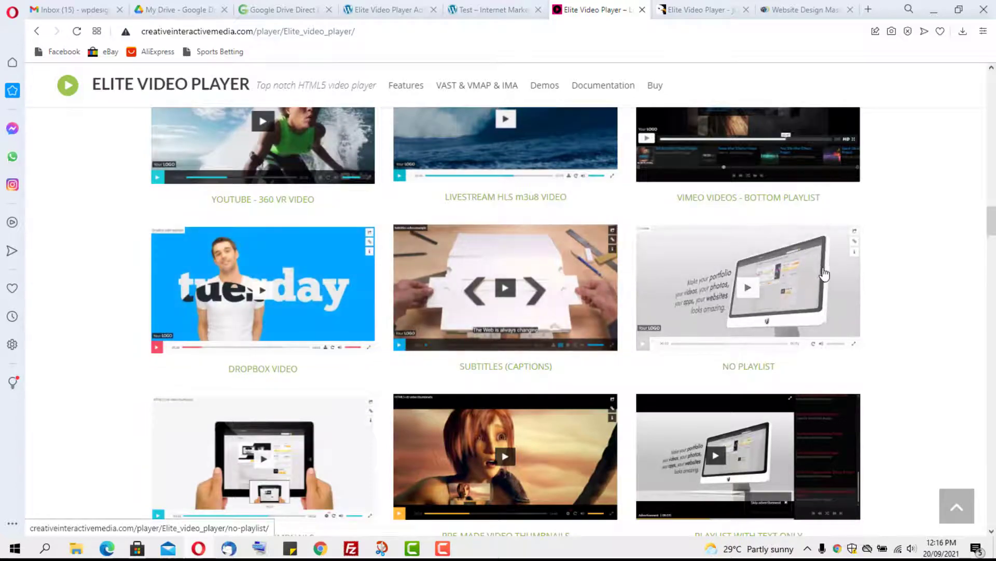
scroll(908, 244, "down", 3)
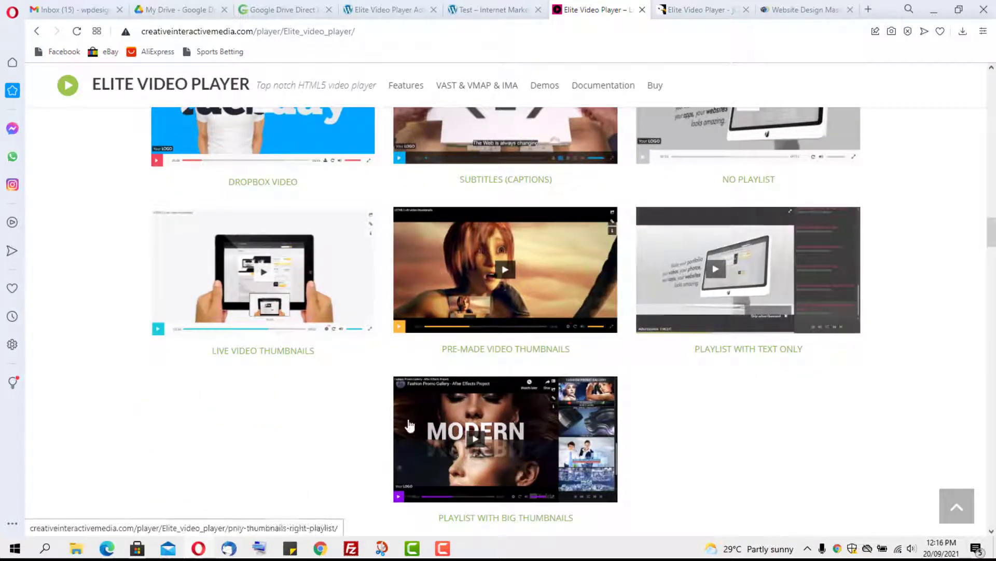
scroll(336, 249, "up", 6)
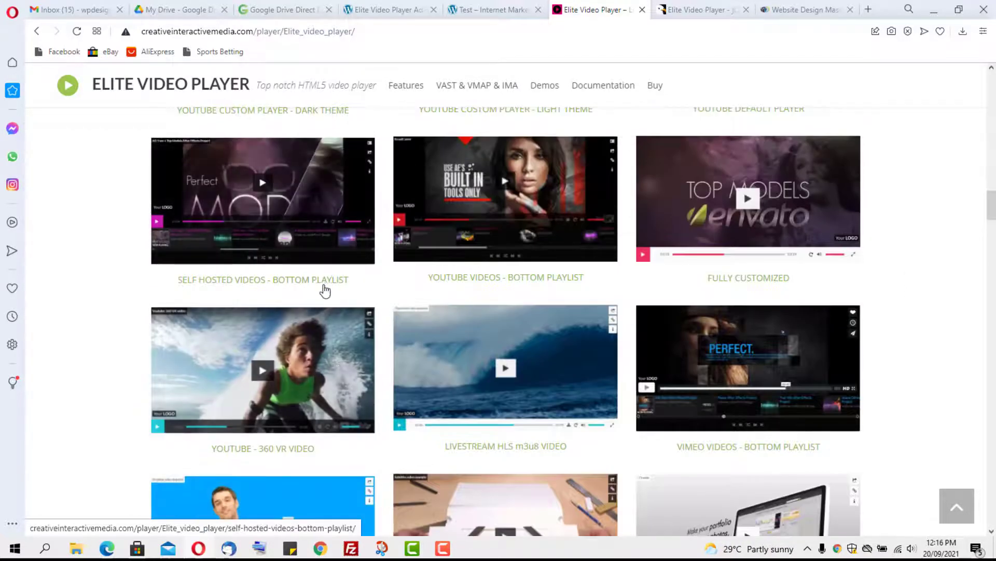
scroll(328, 235, "up", 4)
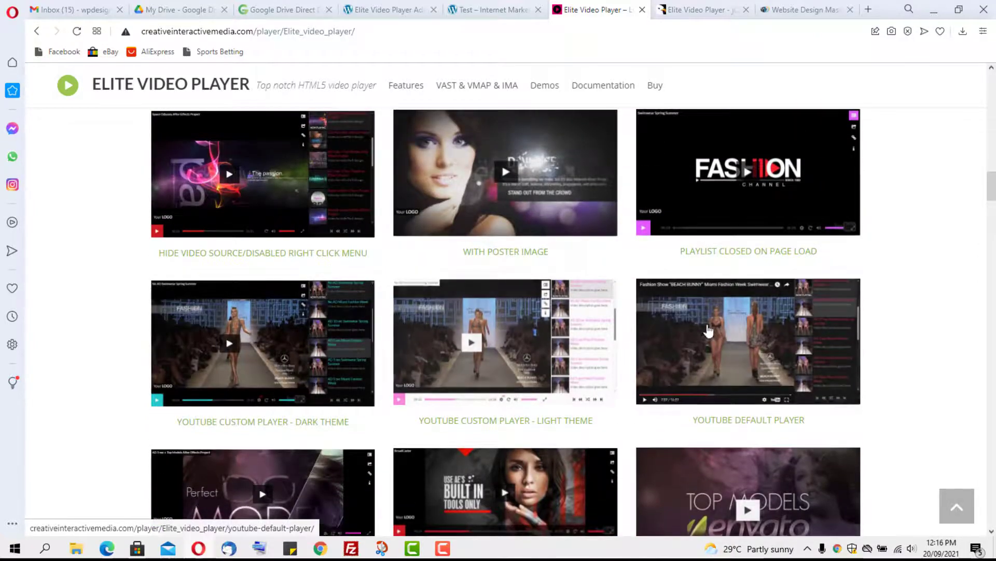
scroll(708, 325, "up", 3)
scroll(709, 317, "up", 3)
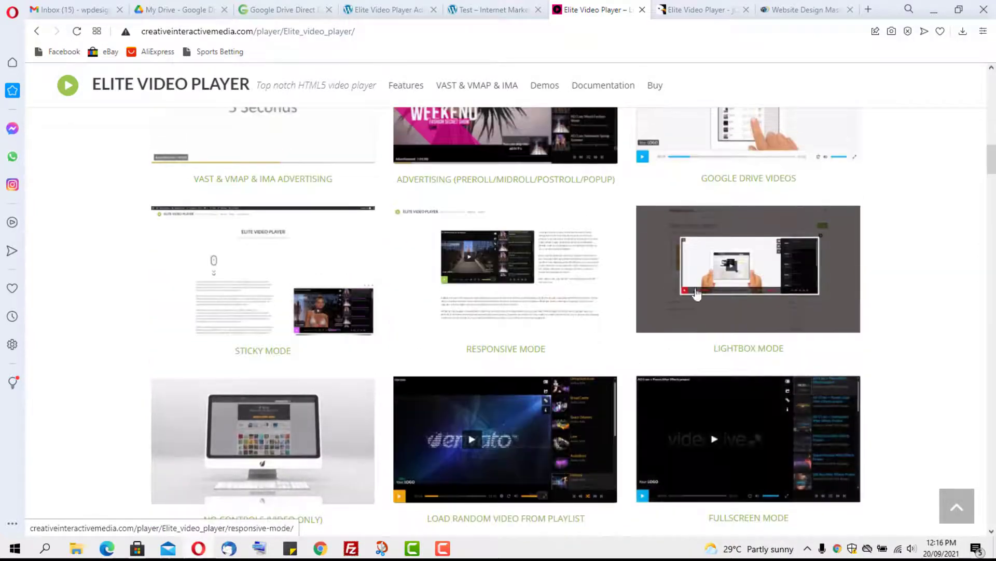
scroll(784, 255, "up", 1)
scroll(778, 267, "up", 6)
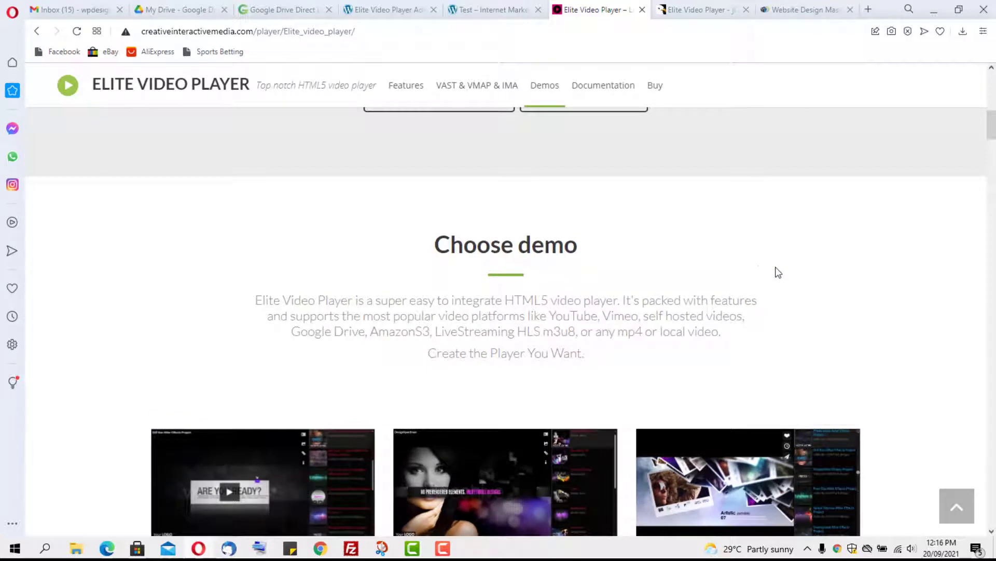
left_click(390, 9)
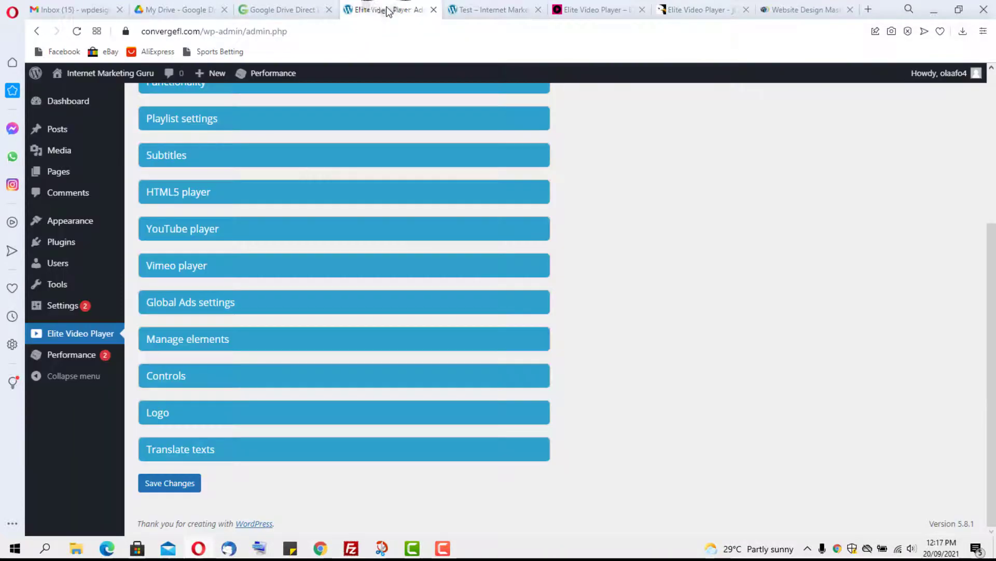
Step: Look over Player 1's General settings, leaving the player shadow at effect1, then return to the Test page
scroll(516, 243, "up", 4)
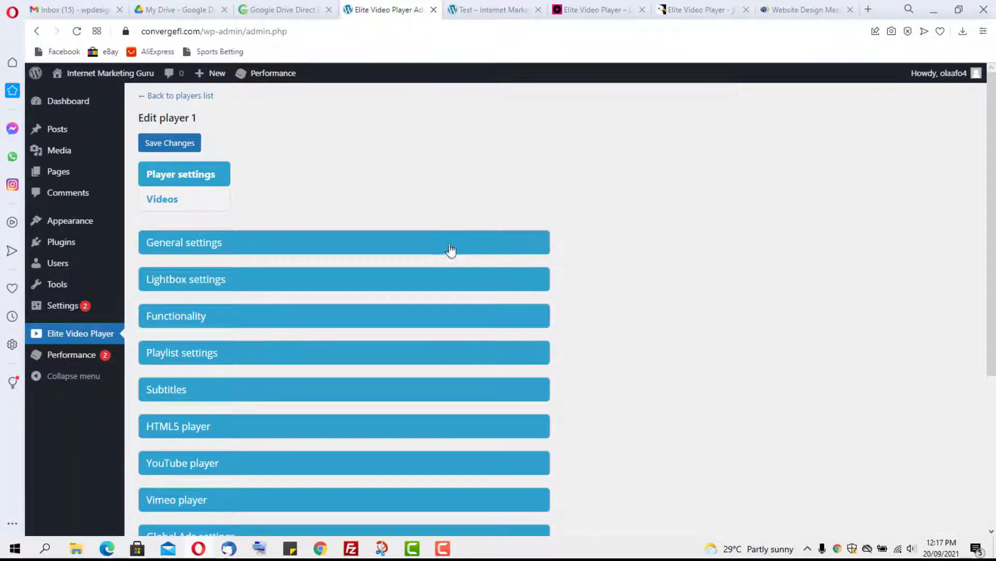
left_click(232, 244)
scroll(525, 223, "down", 1)
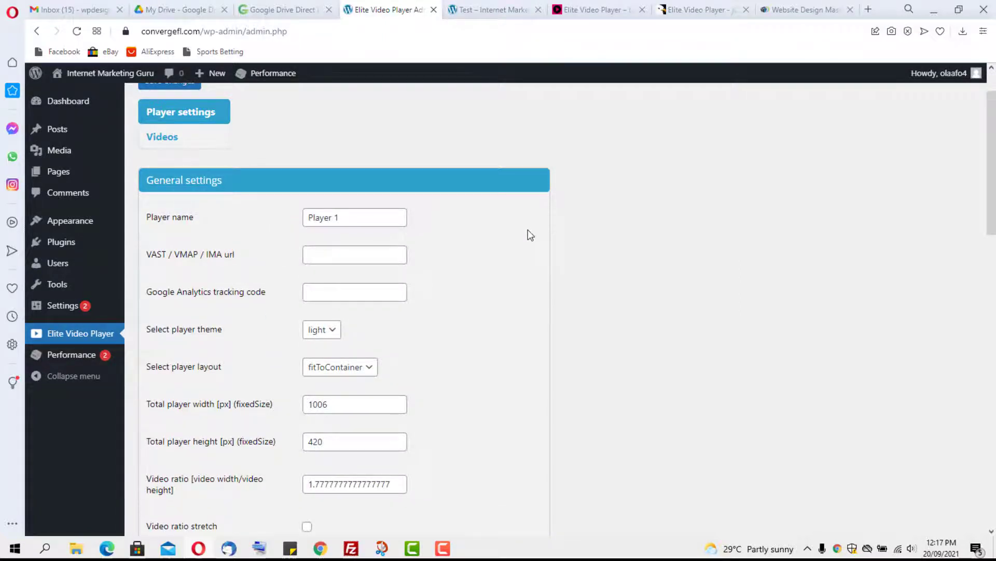
scroll(529, 235, "down", 4)
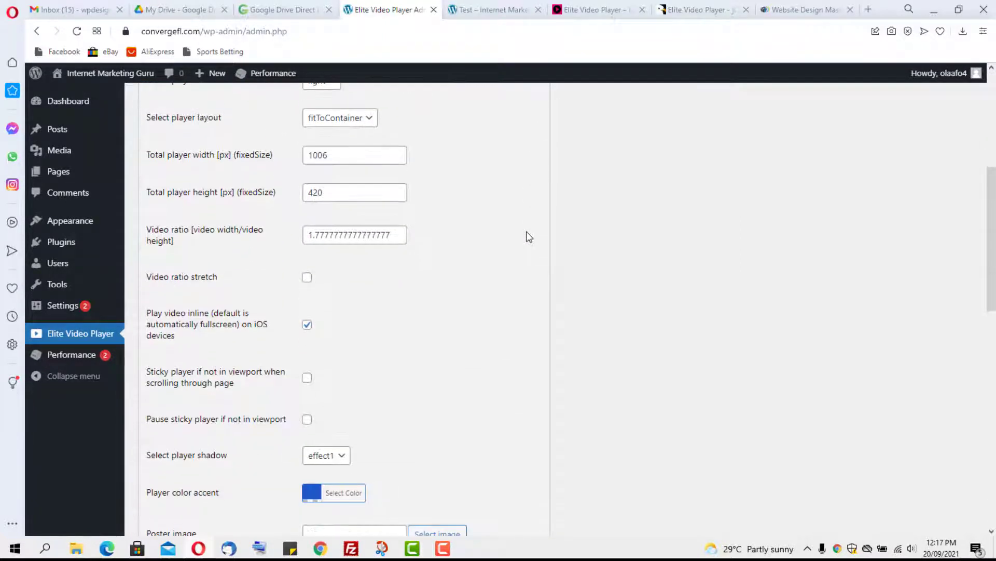
scroll(529, 237, "down", 3)
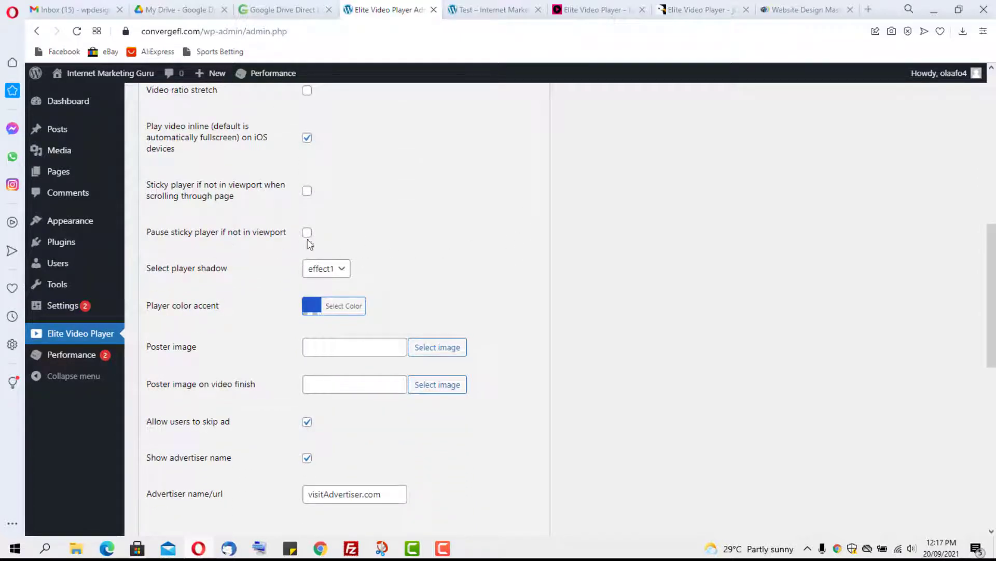
left_click(337, 268)
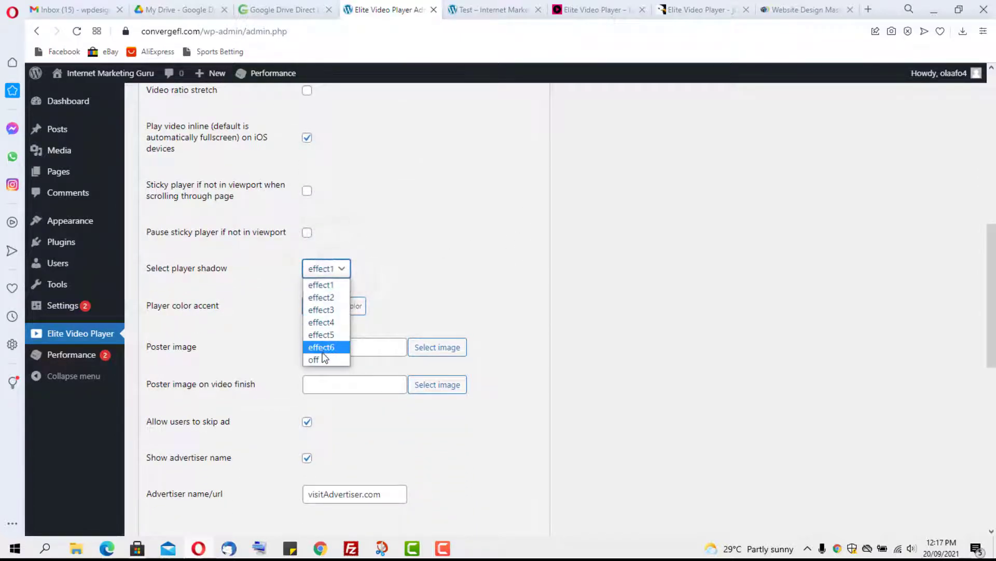
left_click(335, 271)
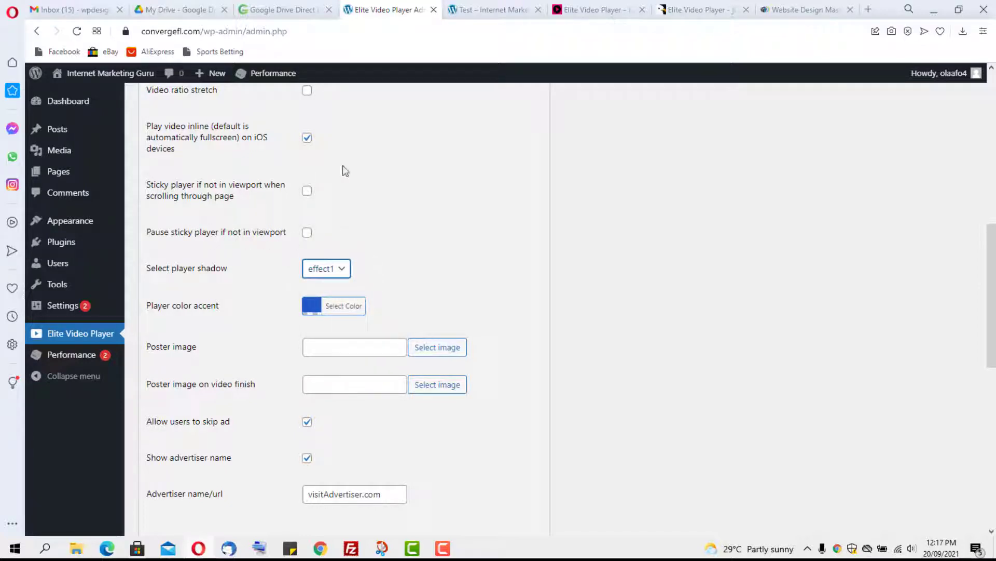
scroll(289, 190, "up", 5)
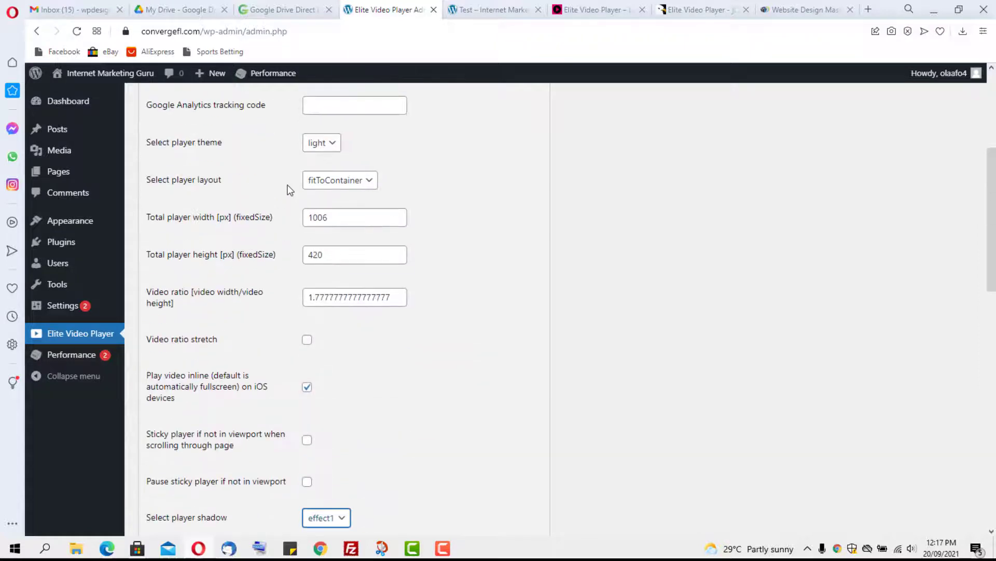
scroll(396, 207, "up", 5)
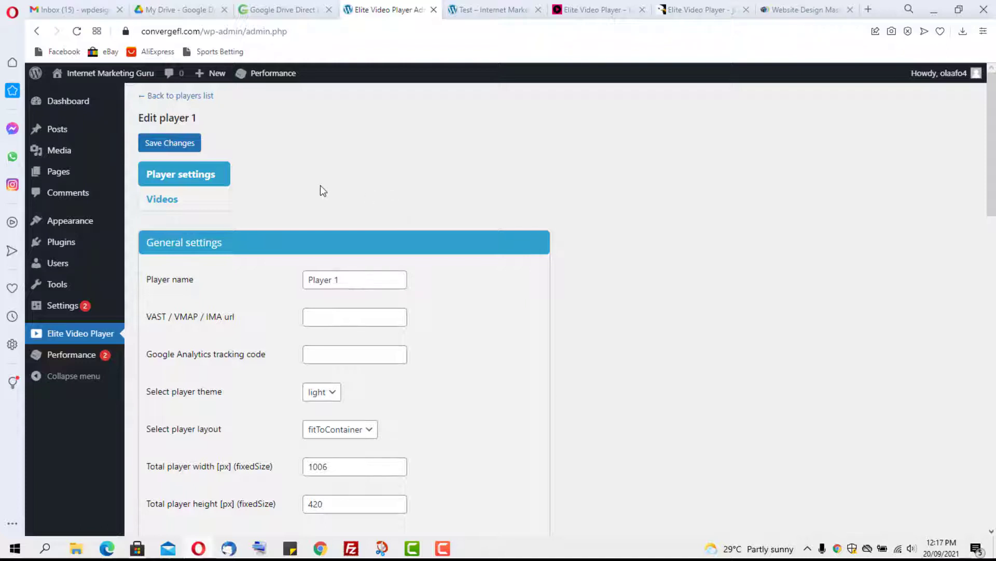
left_click(526, 8)
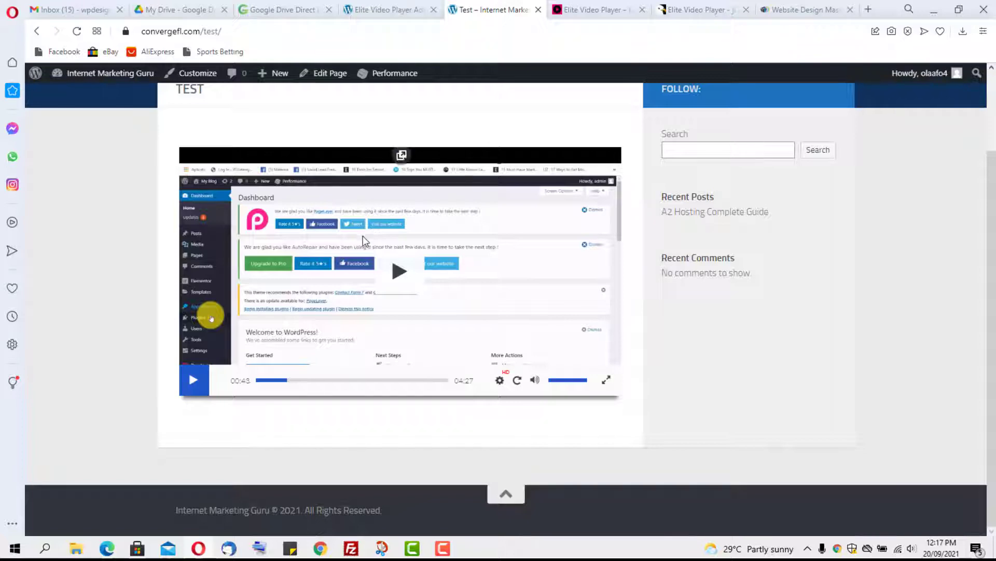
Step: Back on Player 1's edit page, expand the Videos list showing the HTML5 (self-hosted) entry Video 1
left_click(365, 9)
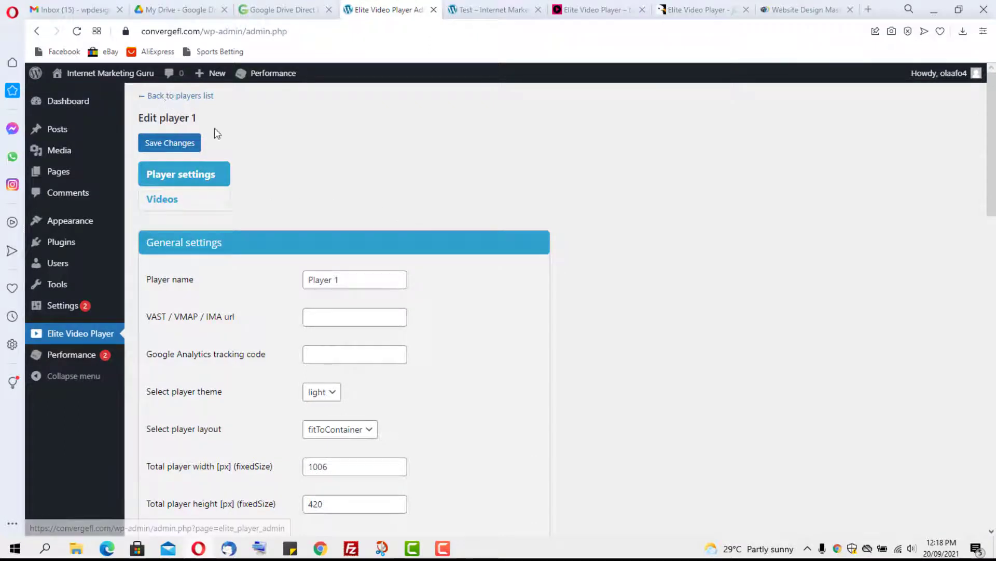
left_click(171, 199)
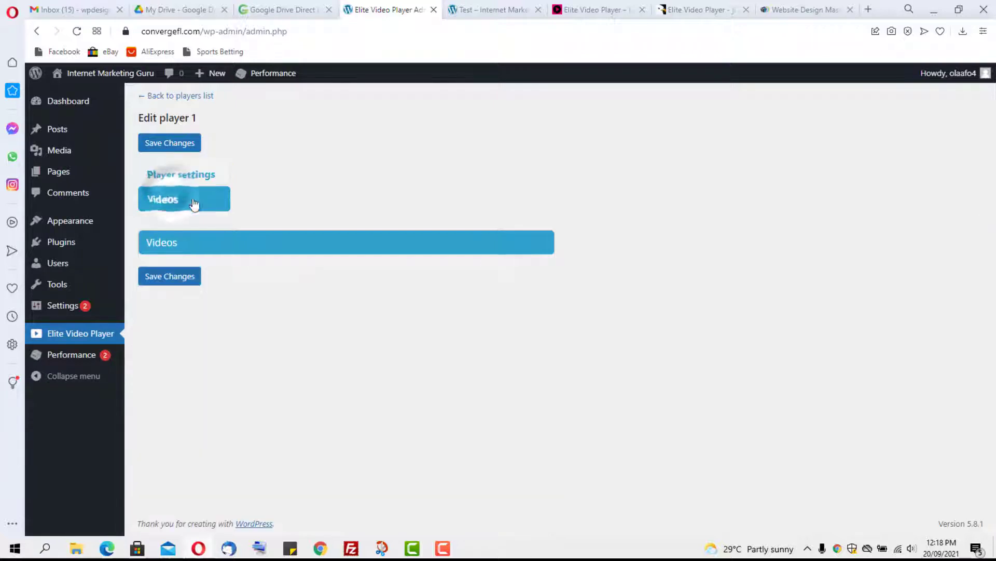
left_click(183, 244)
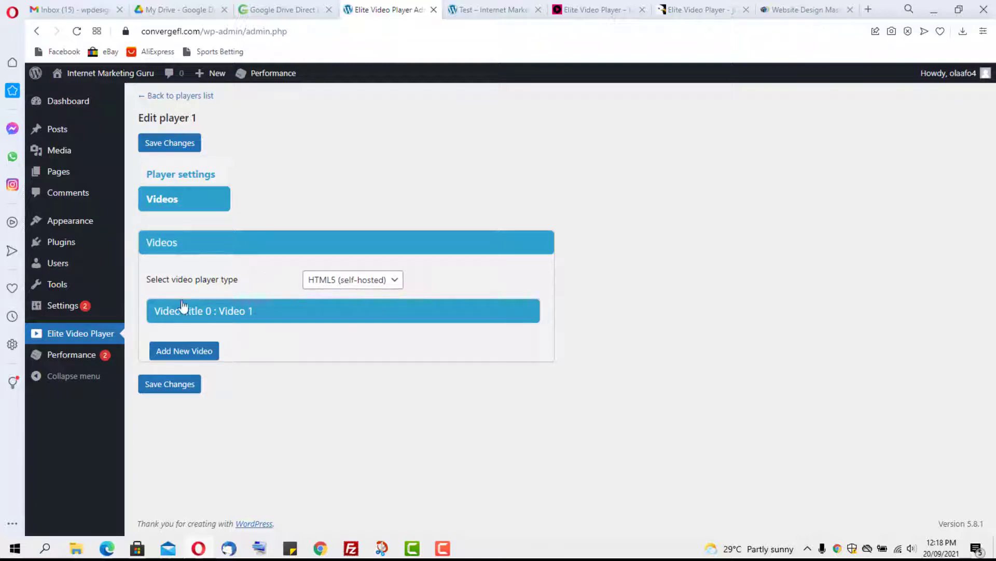
Step: Add a second video entry and title it 'Video 2'
left_click(193, 351)
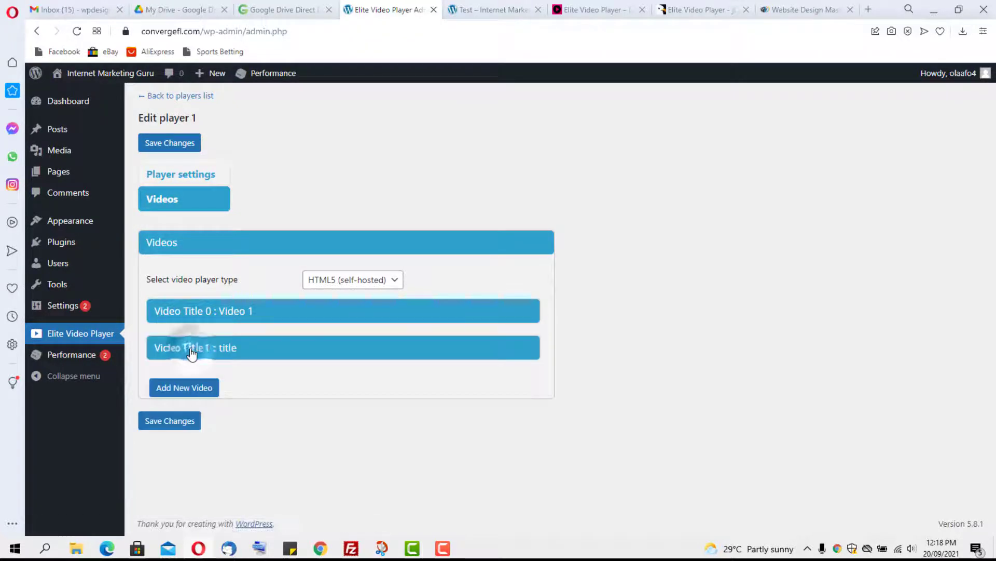
left_click(242, 353)
left_click_drag(305, 410, 262, 408)
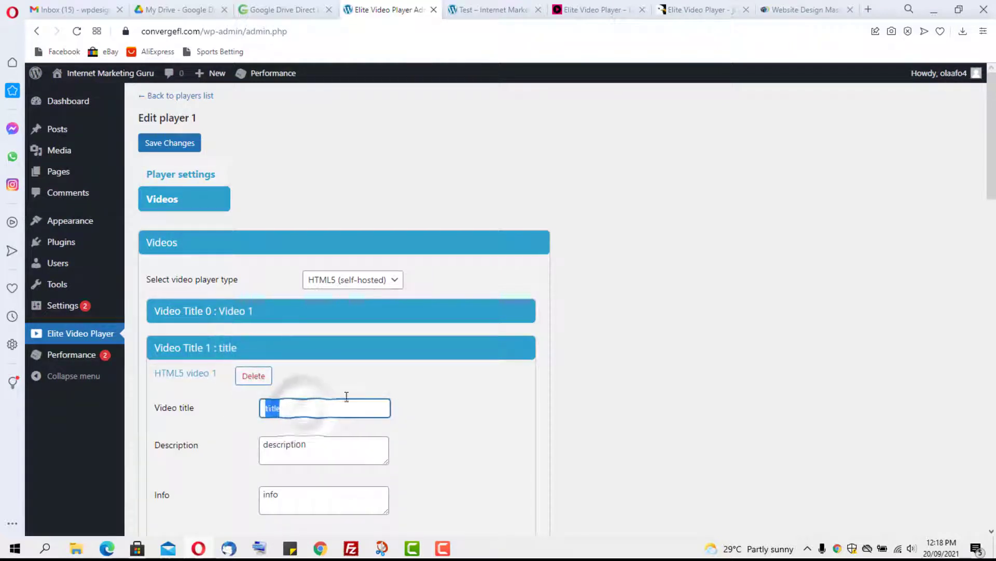
type("Video 2")
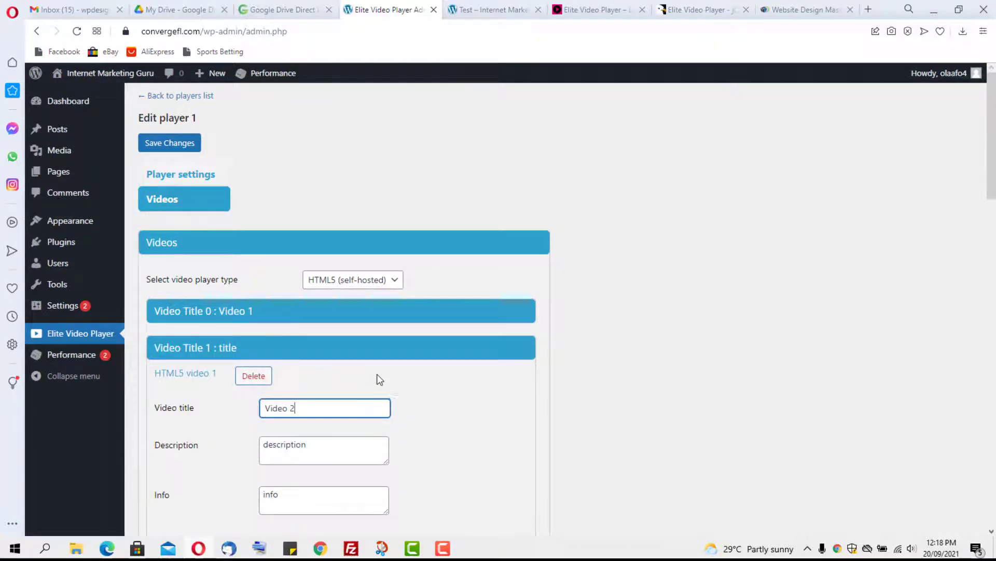
scroll(380, 380, "down", 6)
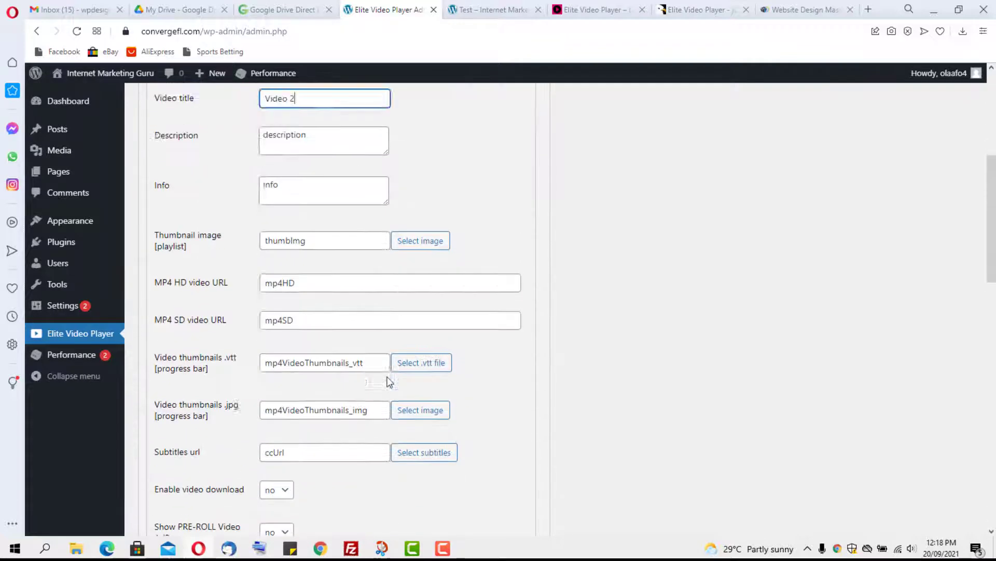
scroll(390, 382, "up", 2)
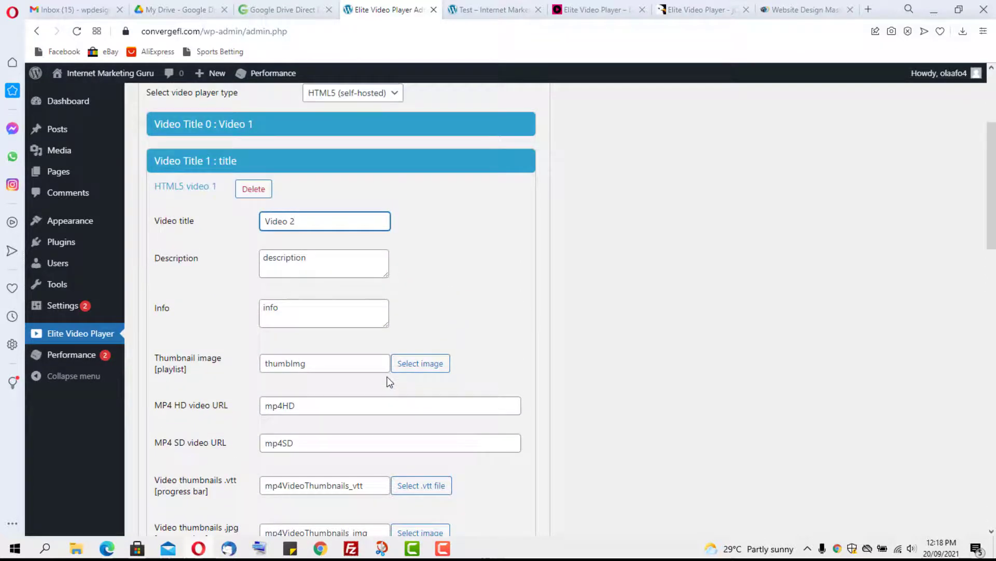
Step: Copy Video 1's MP4 HD Google Drive URL into Video 2's MP4 HD field, then collapse the entry
left_click(280, 120)
left_click(351, 367)
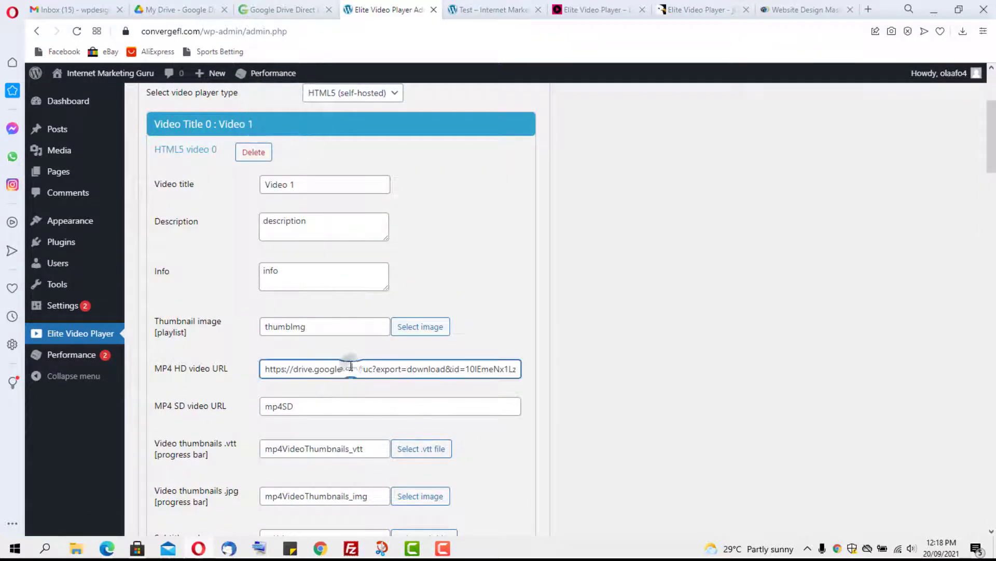
key("ctrl+a")
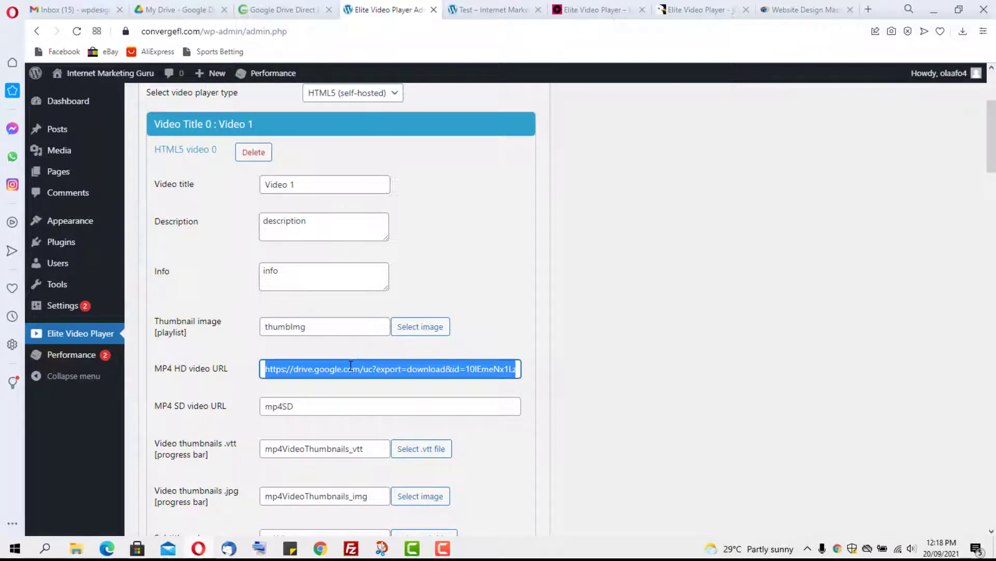
scroll(348, 368, "up", 3)
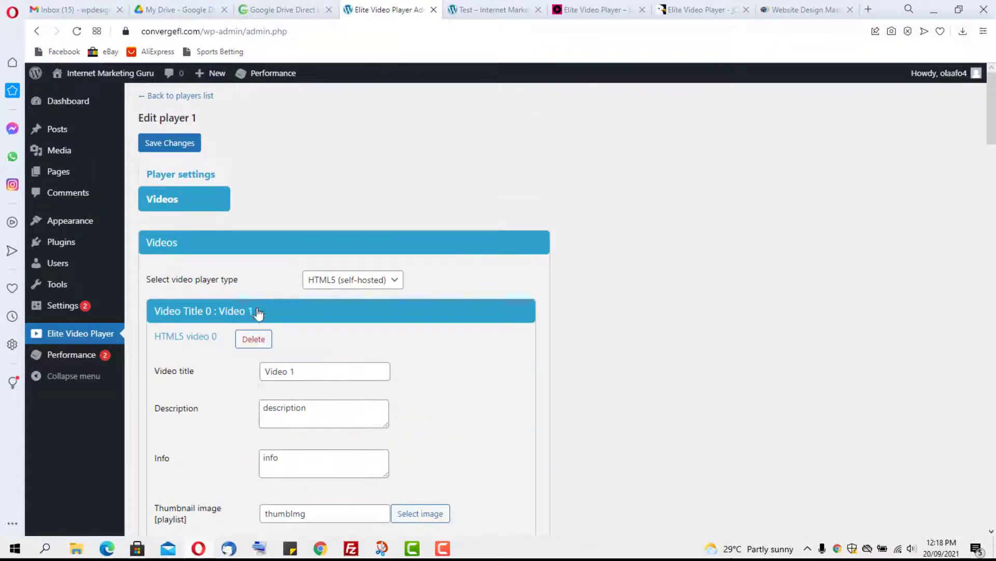
left_click(210, 248)
left_click(209, 247)
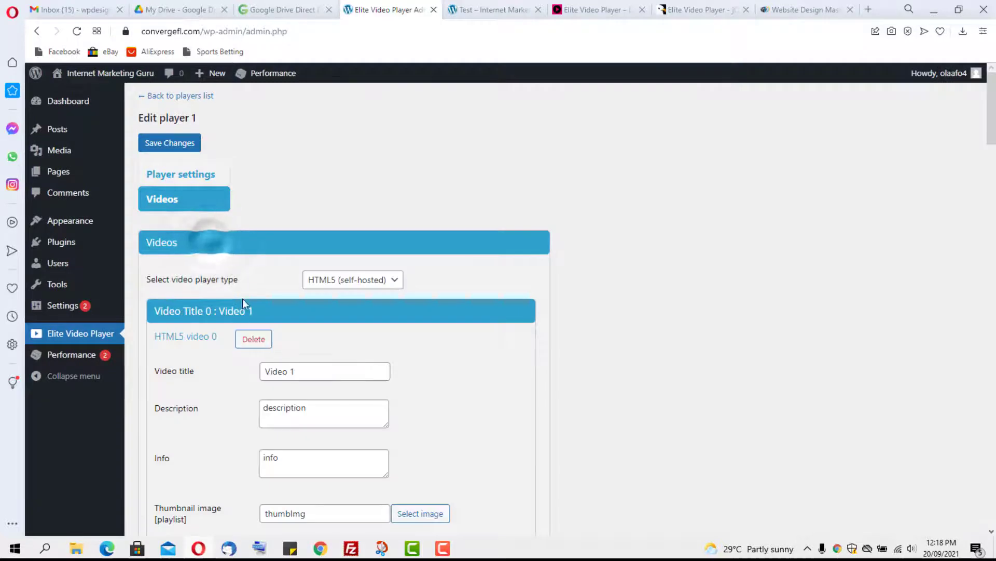
left_click(294, 314)
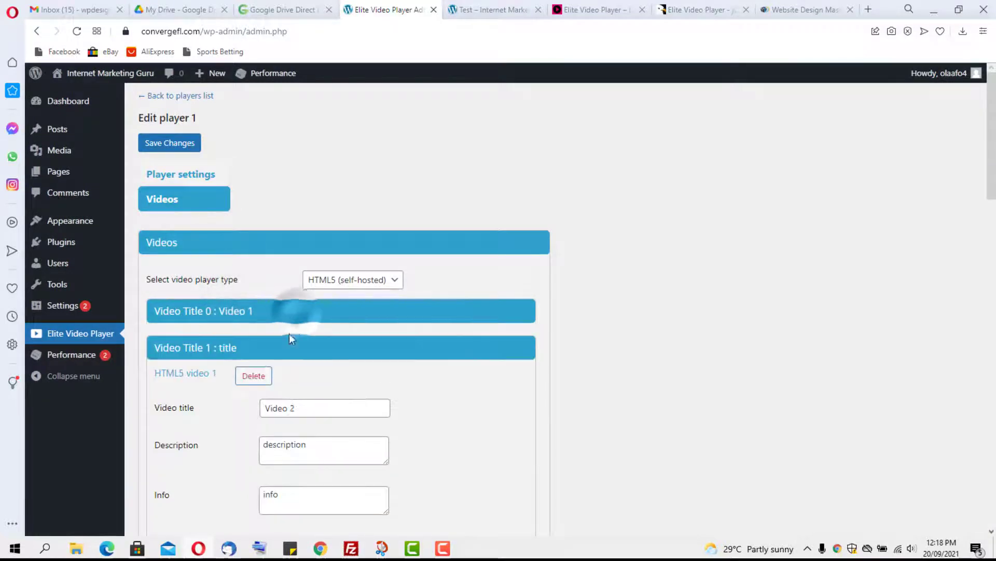
scroll(311, 450, "down", 3)
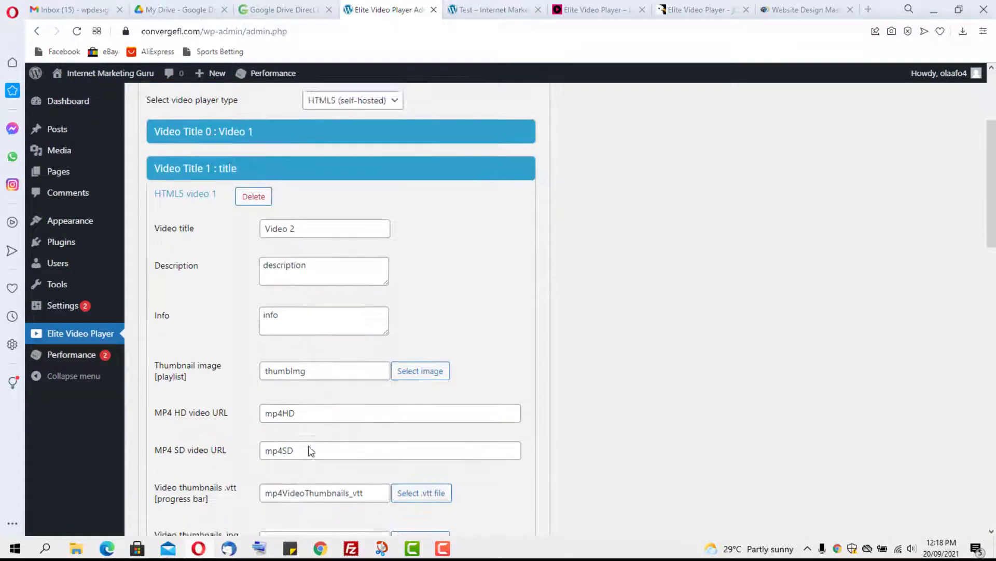
left_click(305, 405)
double_click(306, 405)
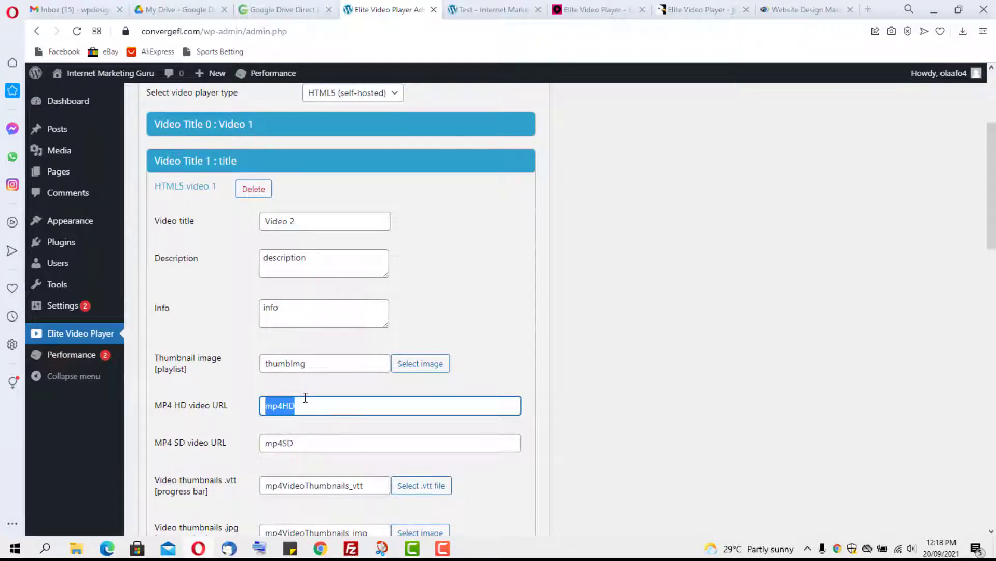
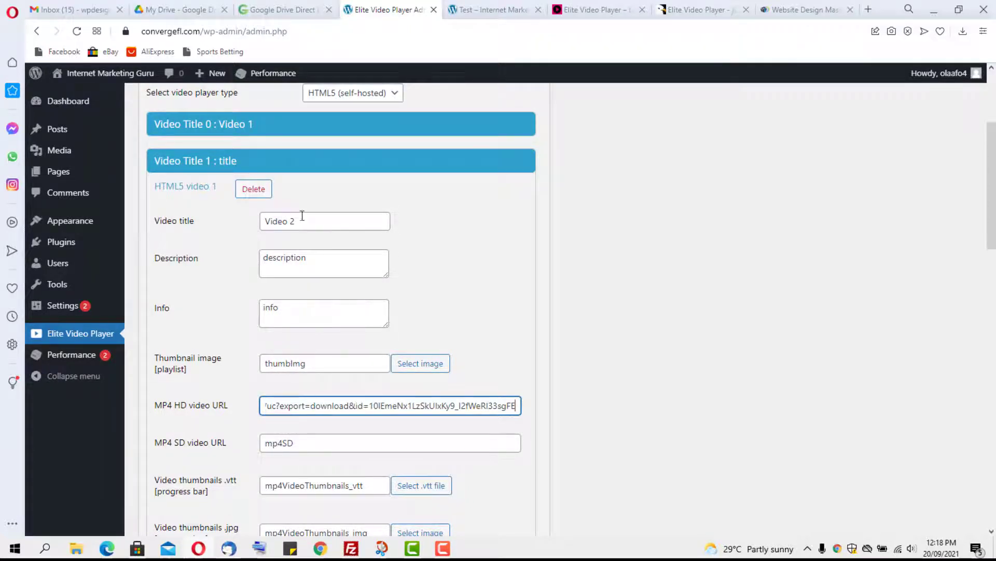
left_click(248, 160)
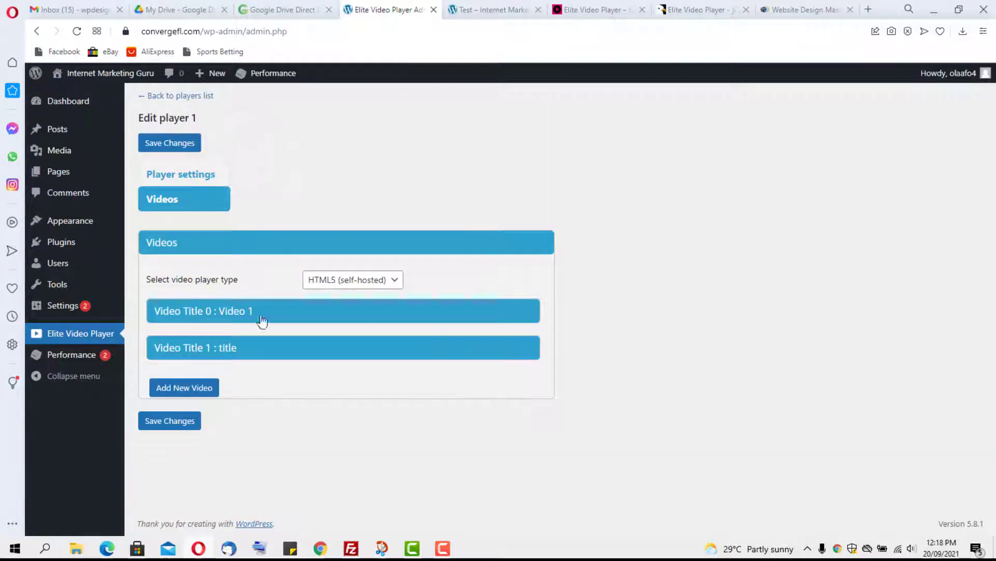
Step: Add a third video entry and title it 'Video 3'
left_click(194, 388)
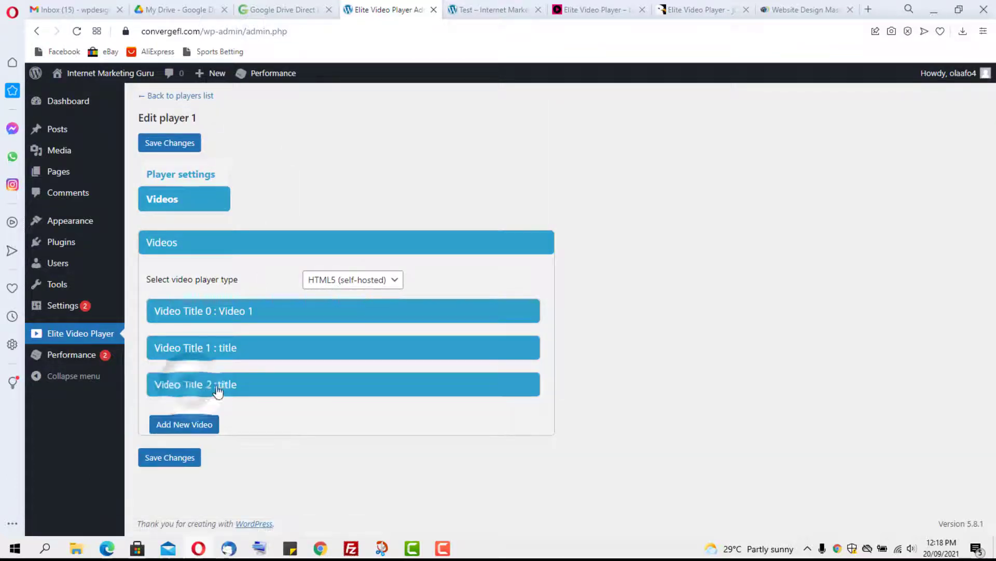
left_click(194, 386)
scroll(311, 405, "down", 3)
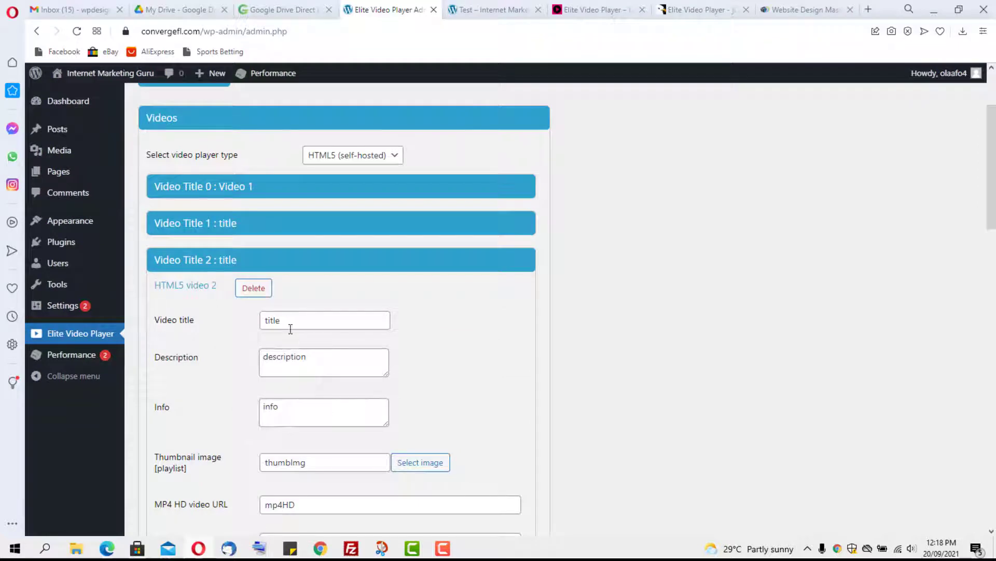
left_click_drag(290, 326, 214, 313)
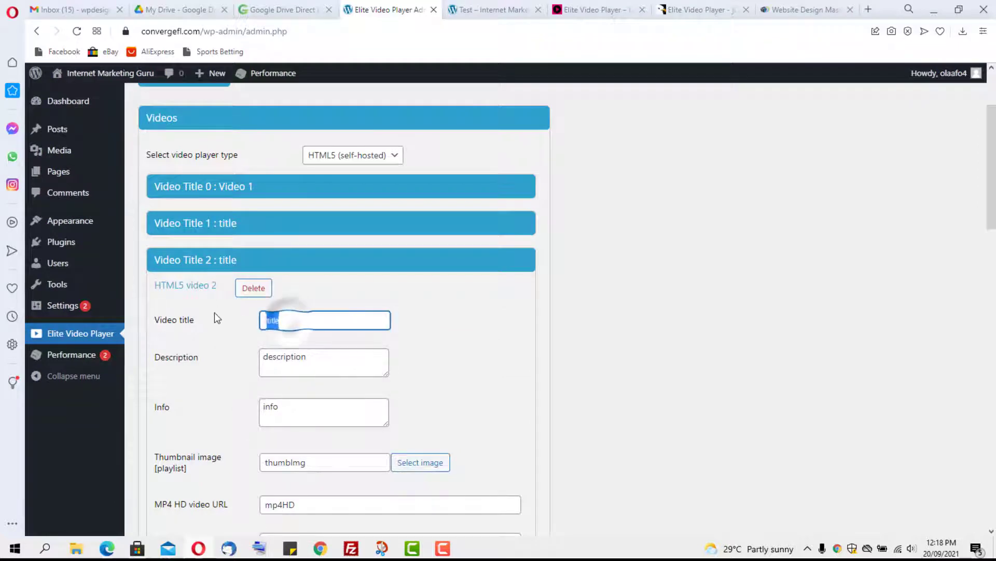
type("Video 3")
Step: Paste the Google Drive download URL into Video 3's MP4 HD field and collapse the entry
scroll(282, 311, "down", 4)
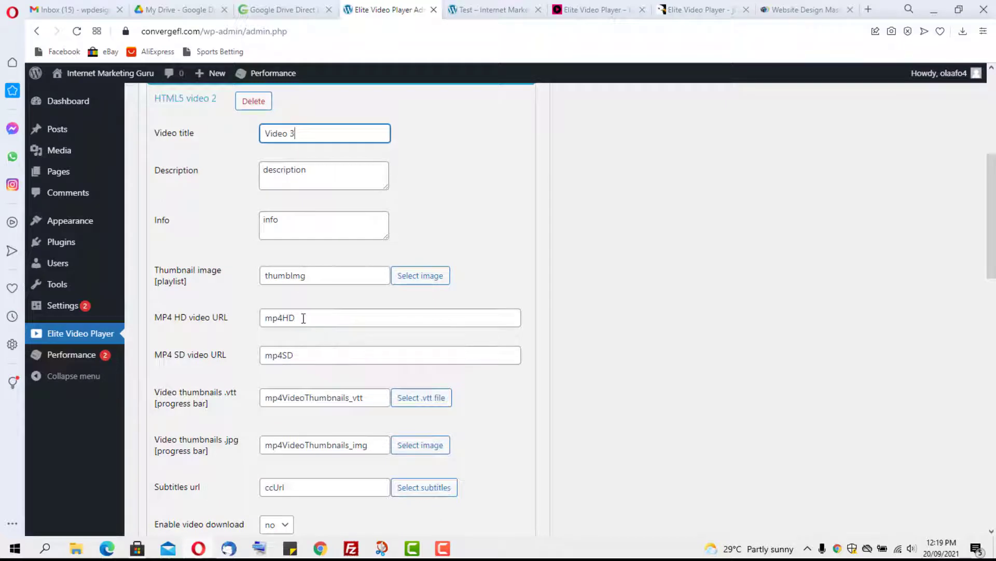
left_click_drag(303, 318, 216, 313)
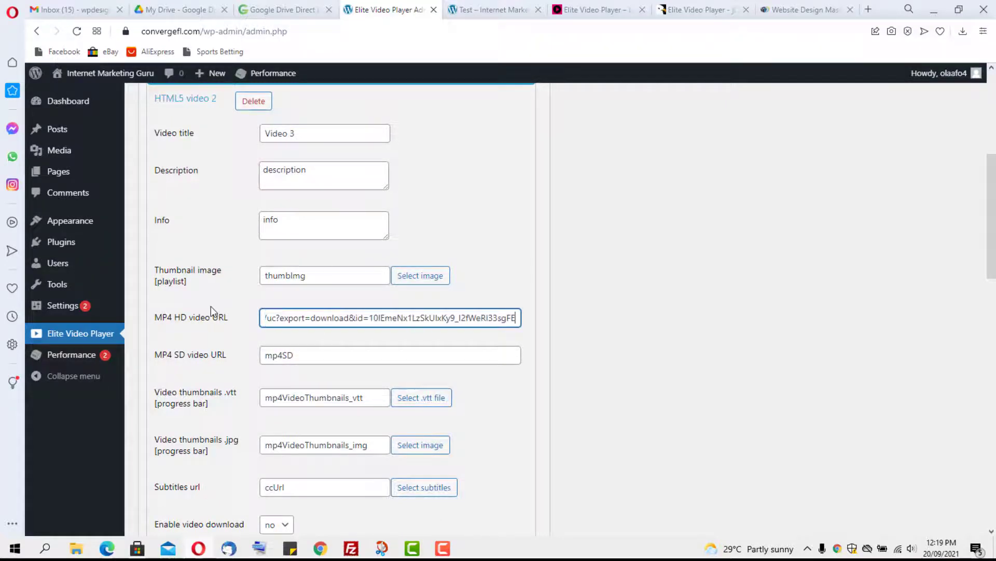
scroll(234, 362, "up", 6)
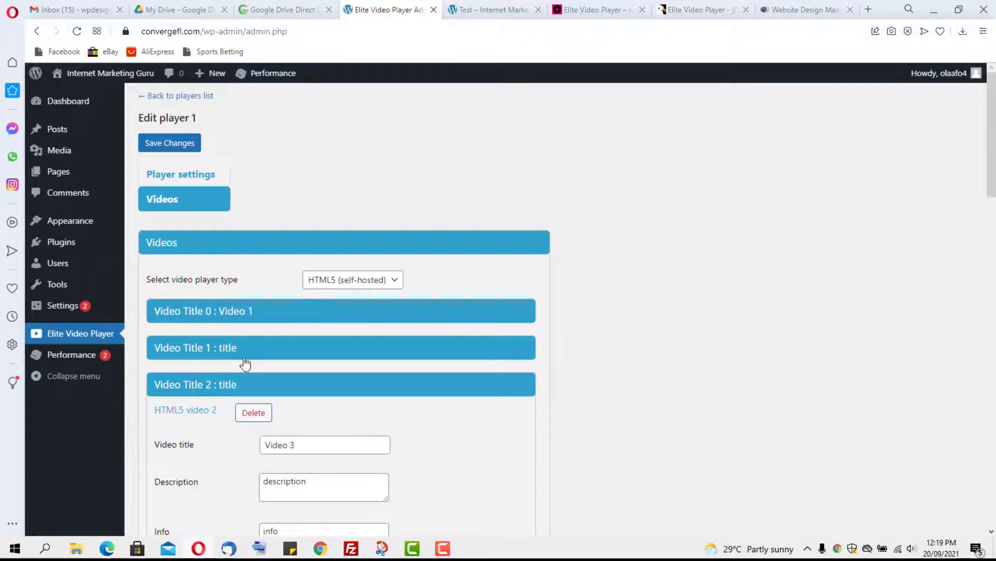
left_click(206, 384)
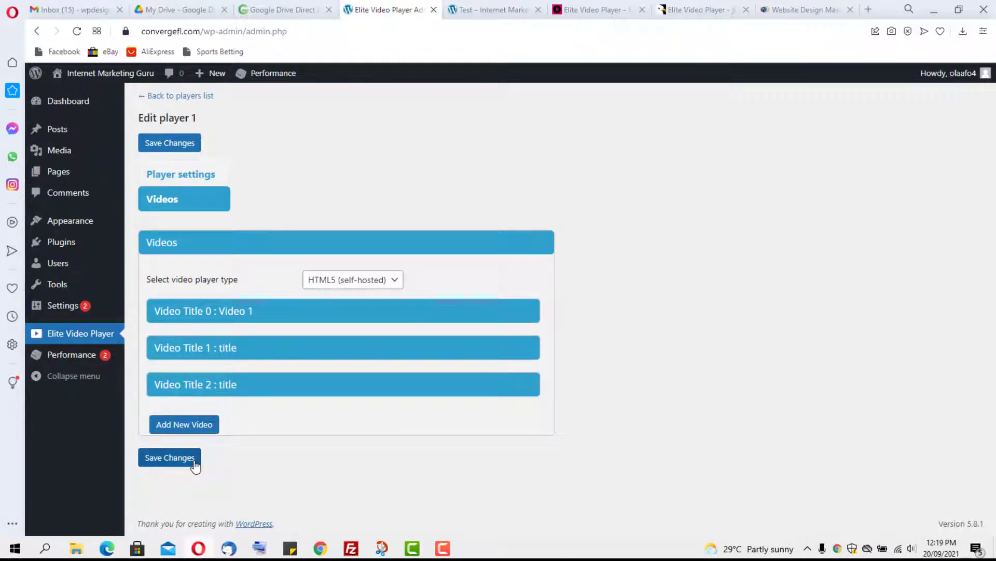
Step: Look through Player 1's general player settings, then collapse that panel
left_click(181, 178)
scroll(364, 215, "down", 2)
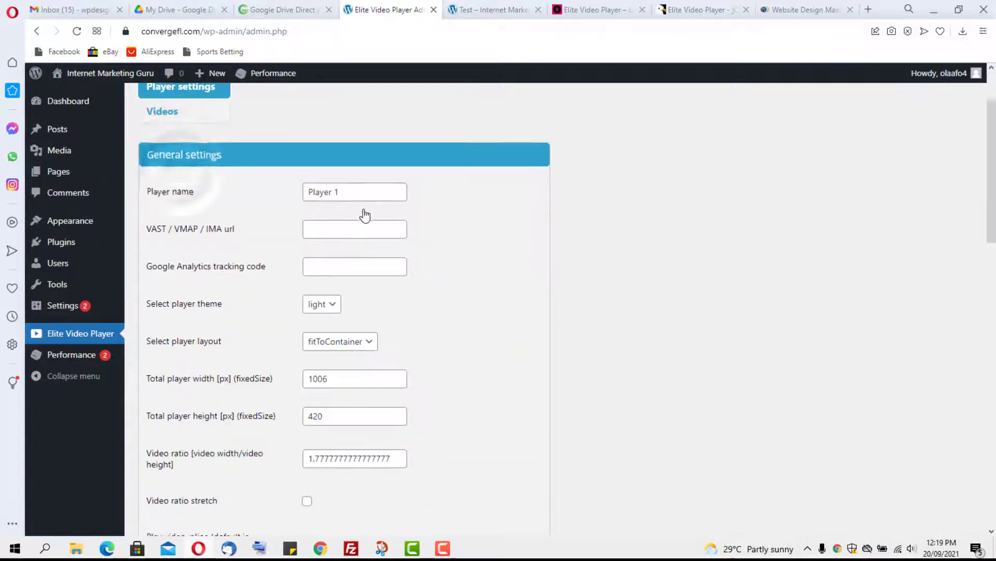
scroll(365, 215, "down", 3)
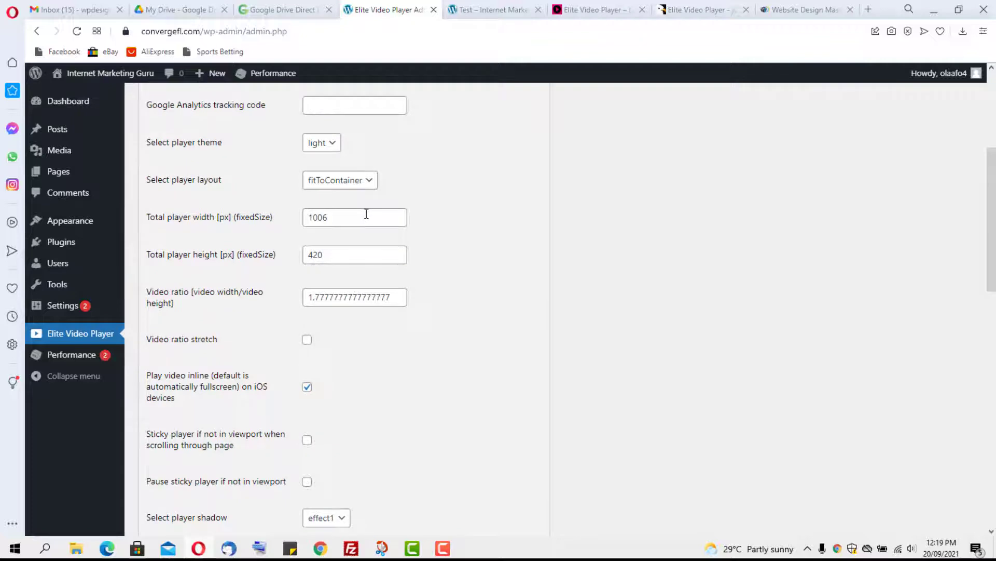
scroll(368, 225, "down", 3)
scroll(369, 234, "up", 7)
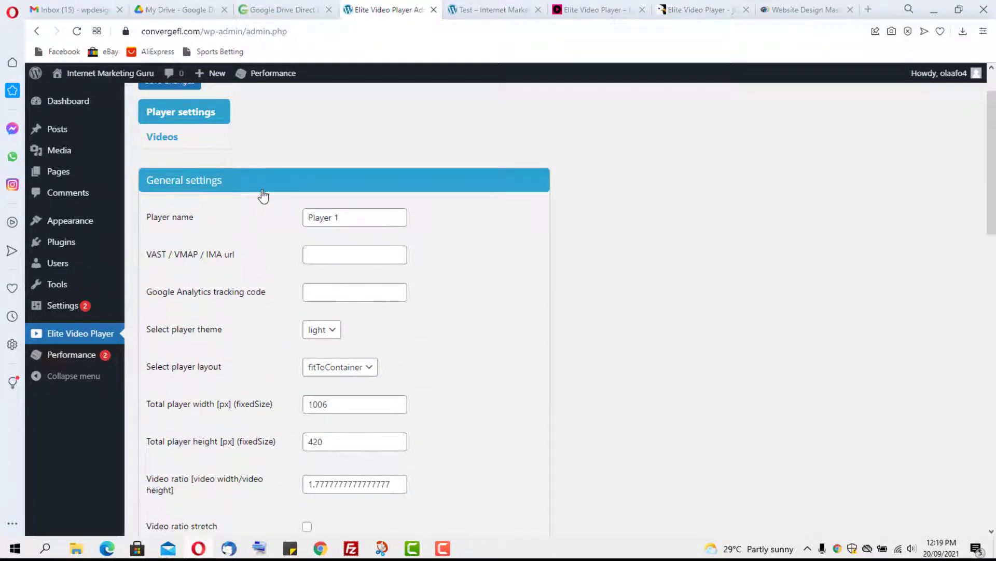
left_click(261, 186)
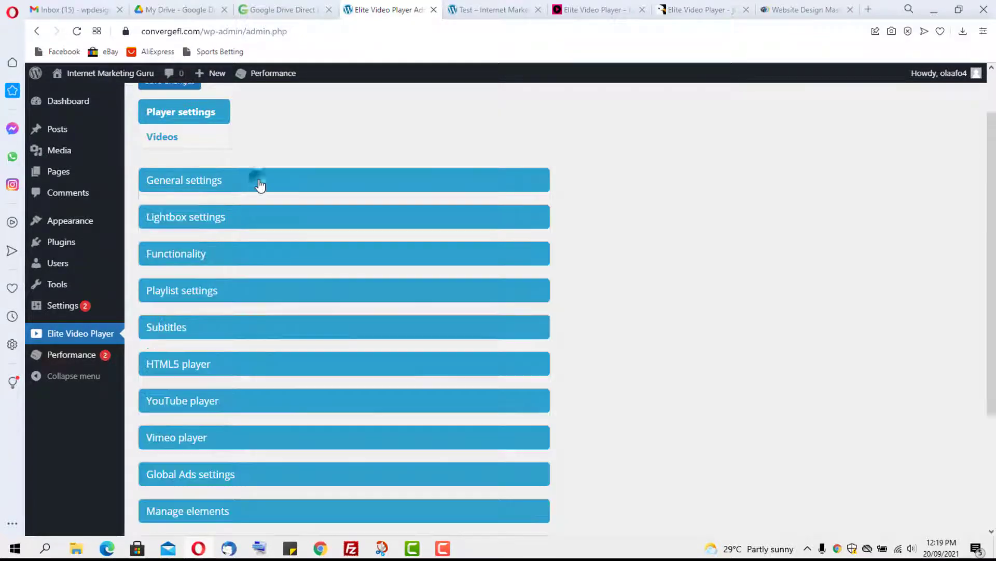
Step: Set Playlist show to Right playlist and save the player
left_click(220, 294)
scroll(345, 305, "down", 2)
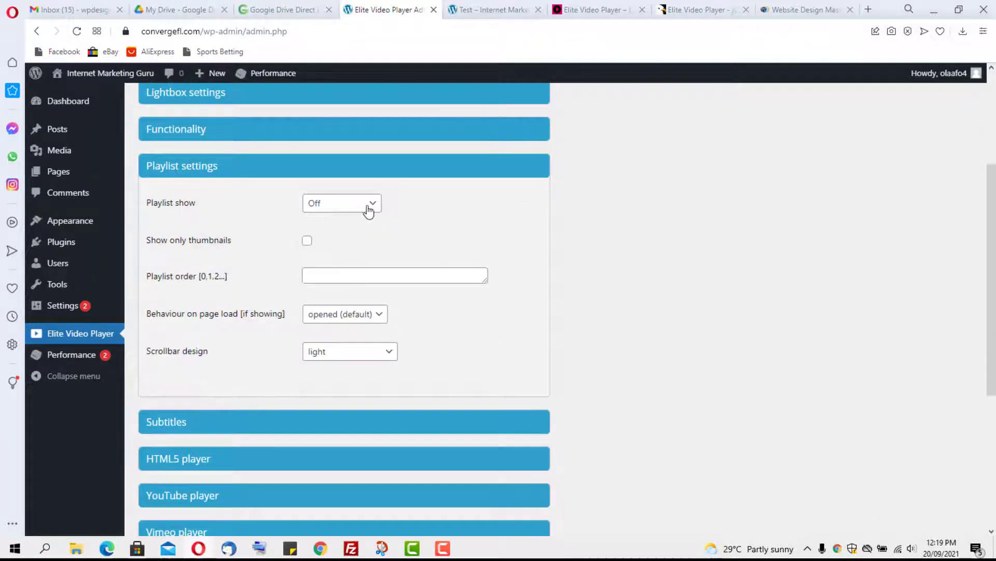
left_click(368, 208)
left_click(346, 216)
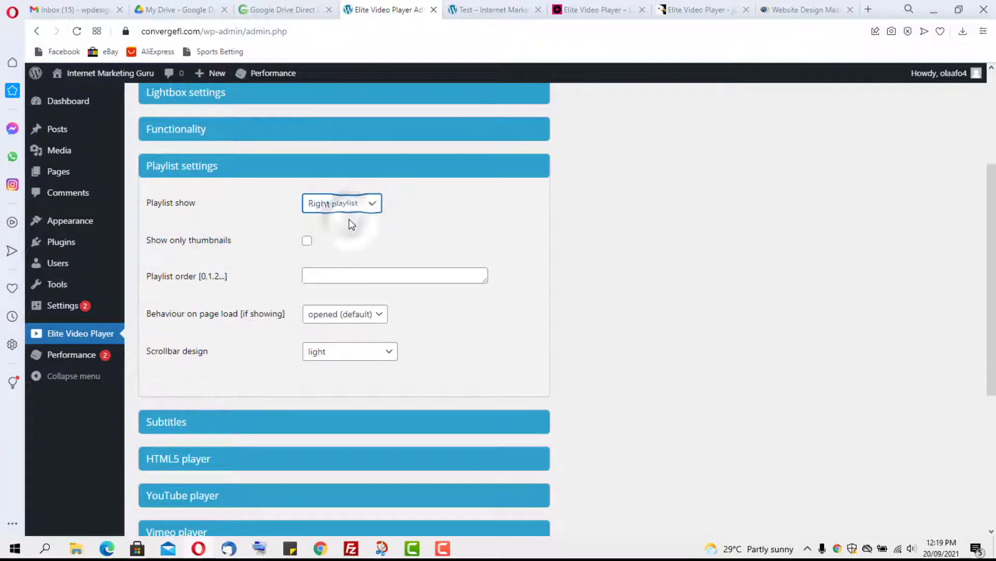
scroll(396, 224, "up", 3)
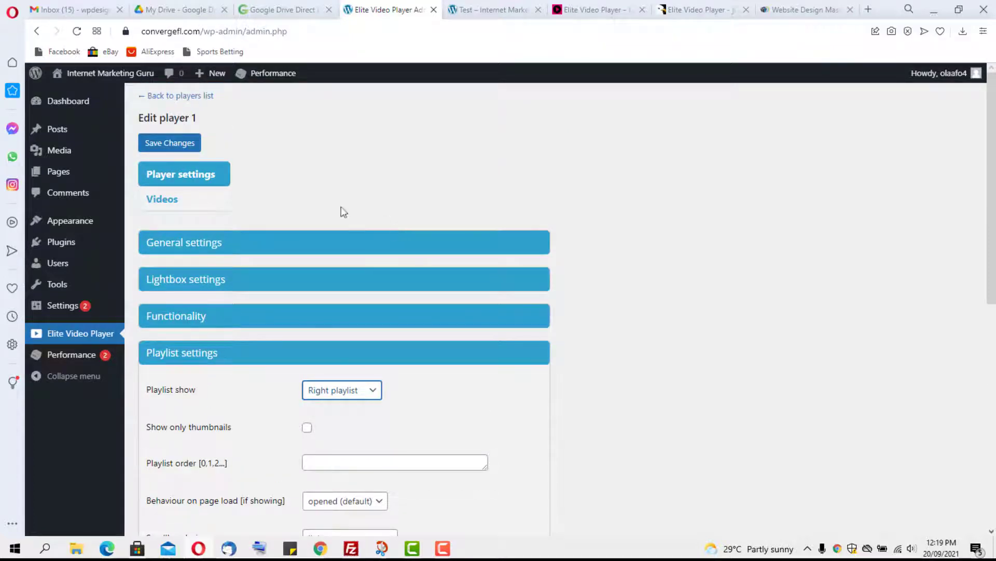
left_click(153, 146)
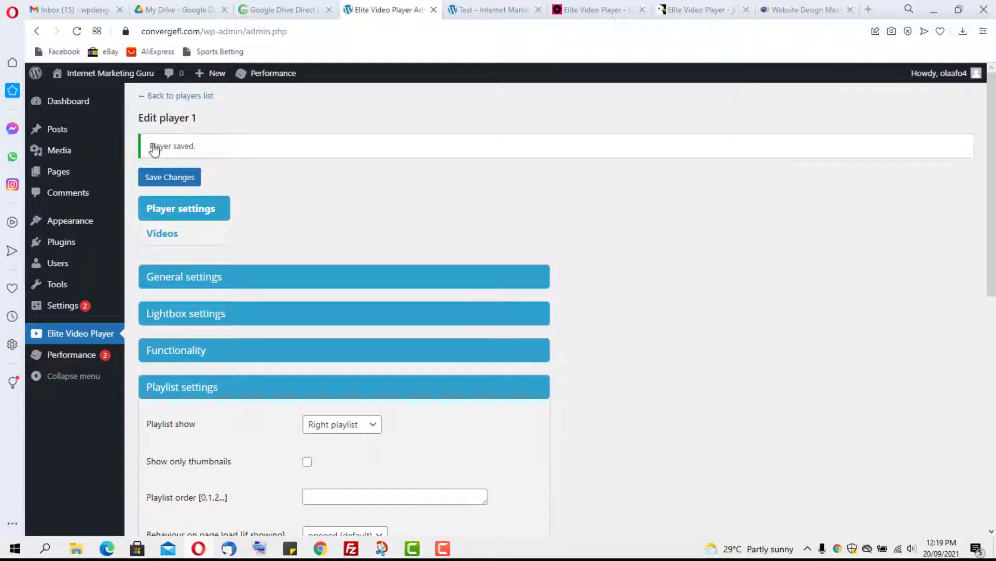
Step: Reload the Test page and start playing the first video in the updated player
left_click(520, 7)
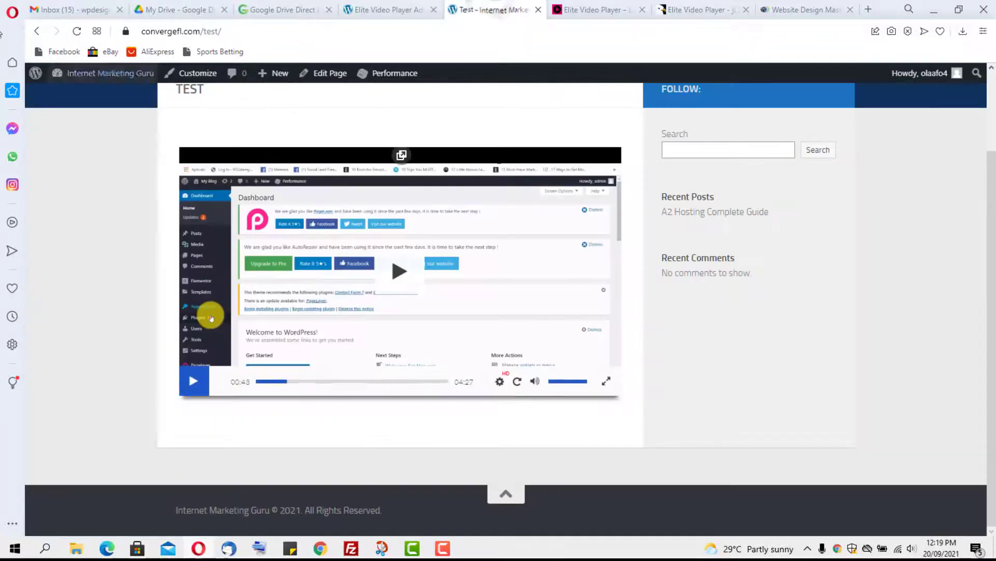
left_click(77, 31)
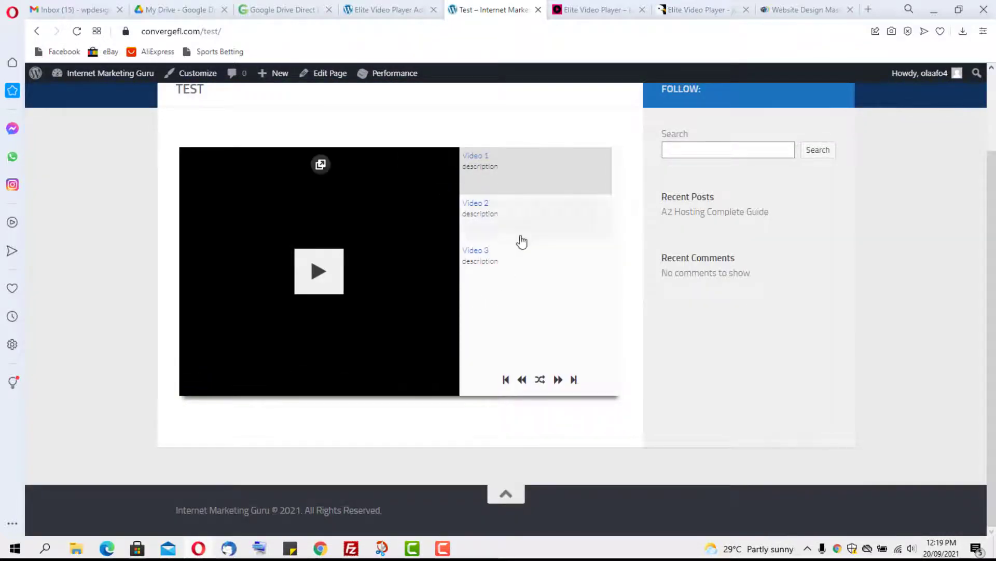
mouse_move(270, 329)
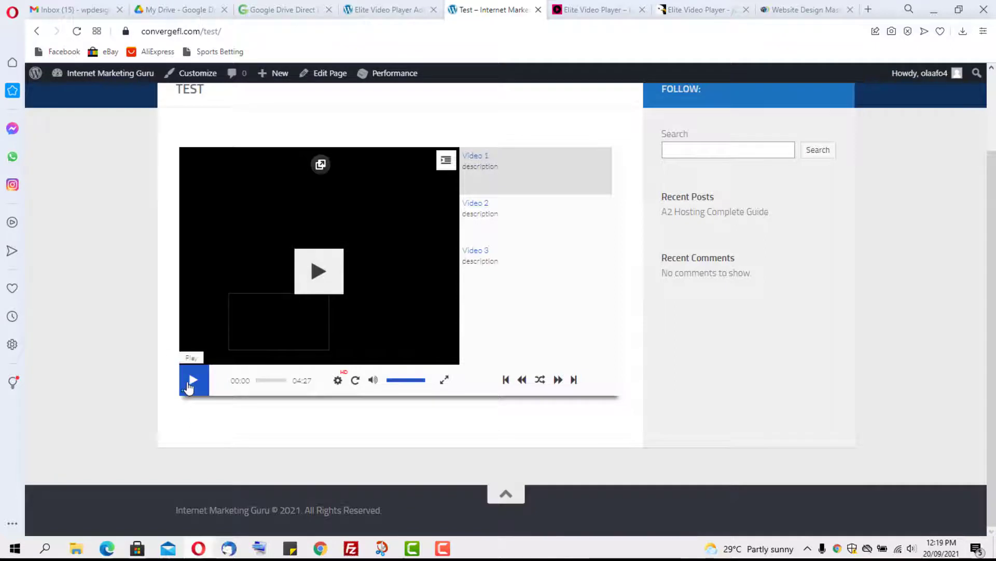
left_click(193, 382)
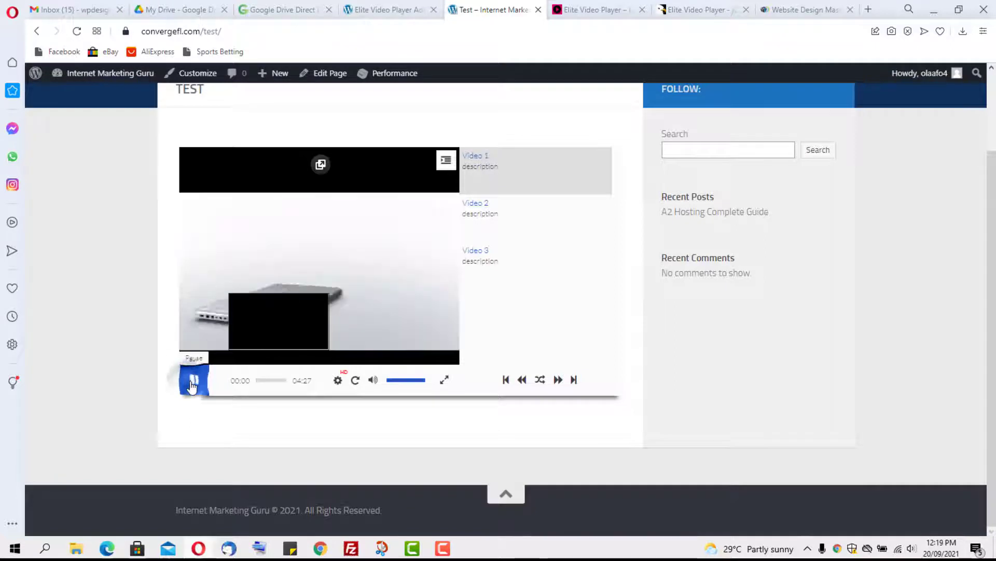
Step: Play Video 2 from the right-hand playlist, pause it, and return to Player 1's admin page
left_click(478, 219)
mouse_move(354, 336)
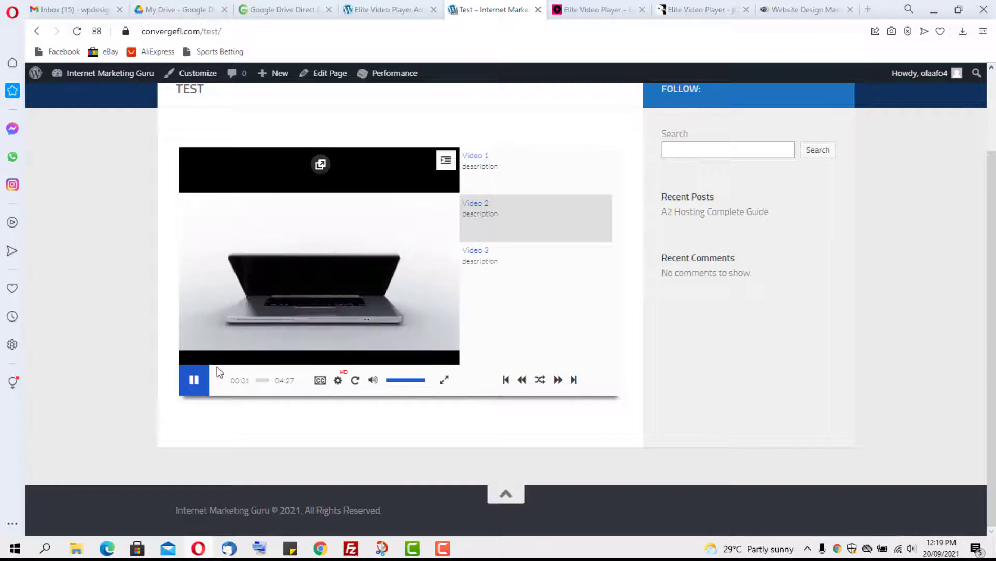
left_click(191, 383)
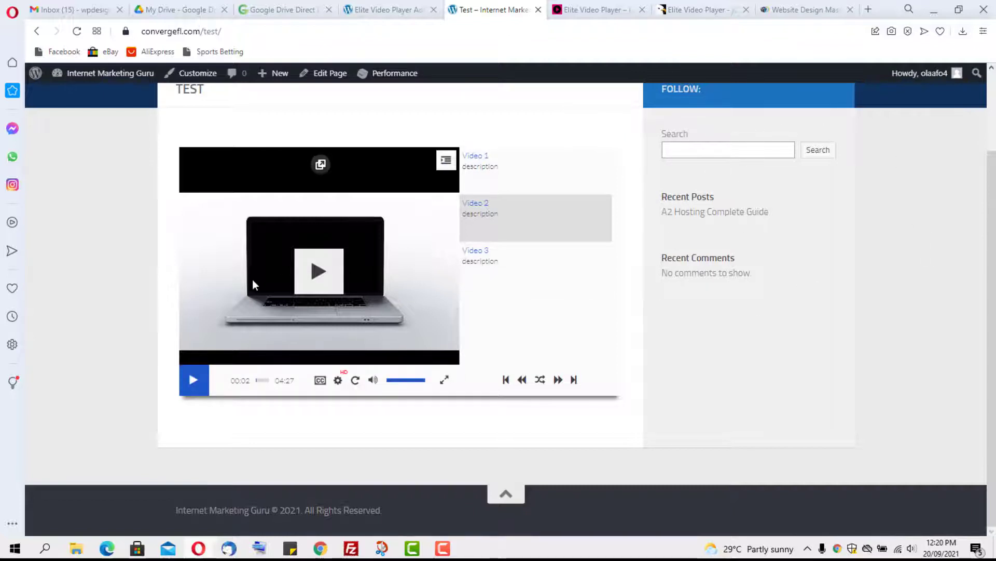
scroll(337, 304, "up", 2)
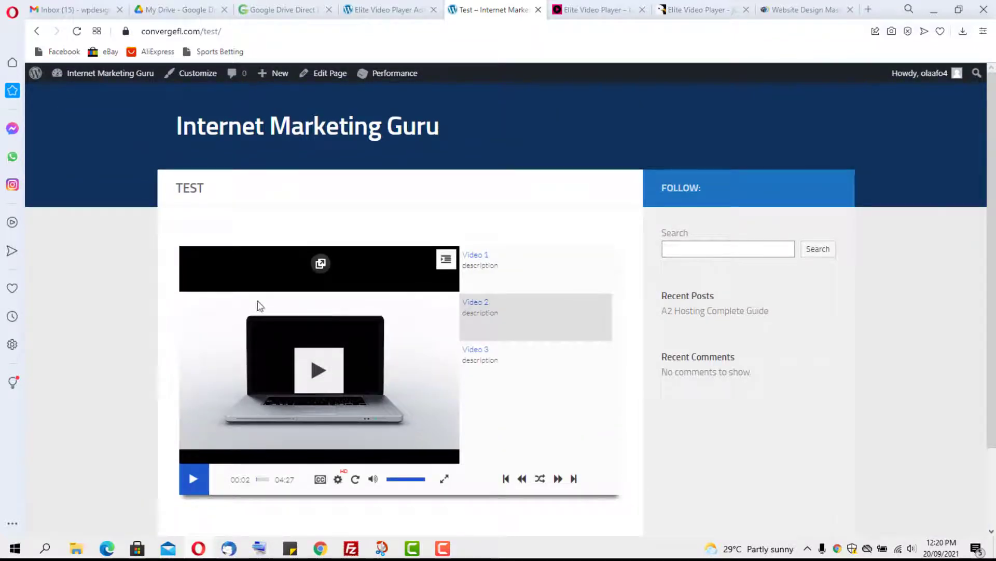
left_click(371, 12)
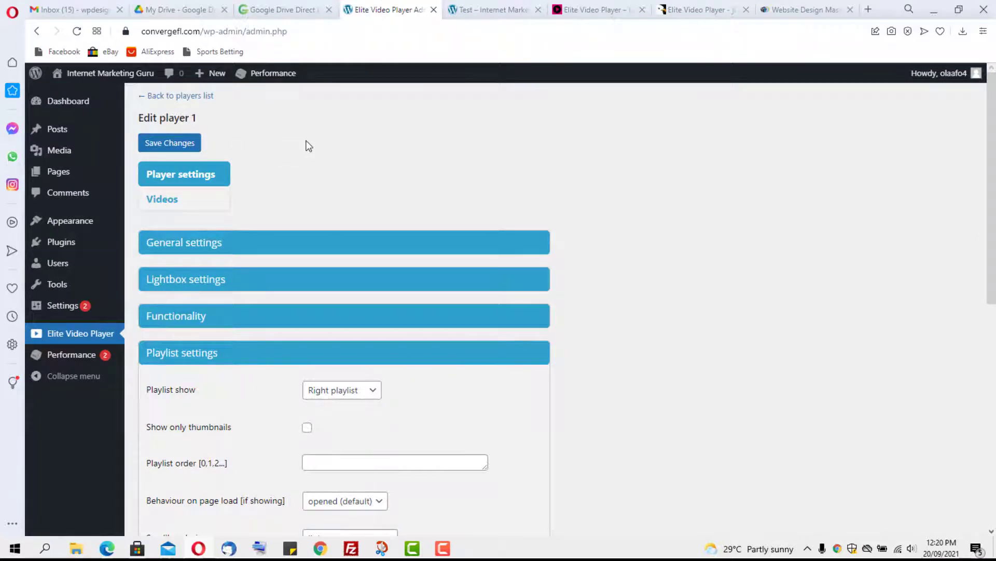
Step: Create a new player from the players list and set its video player type to YouTube channel
left_click(173, 97)
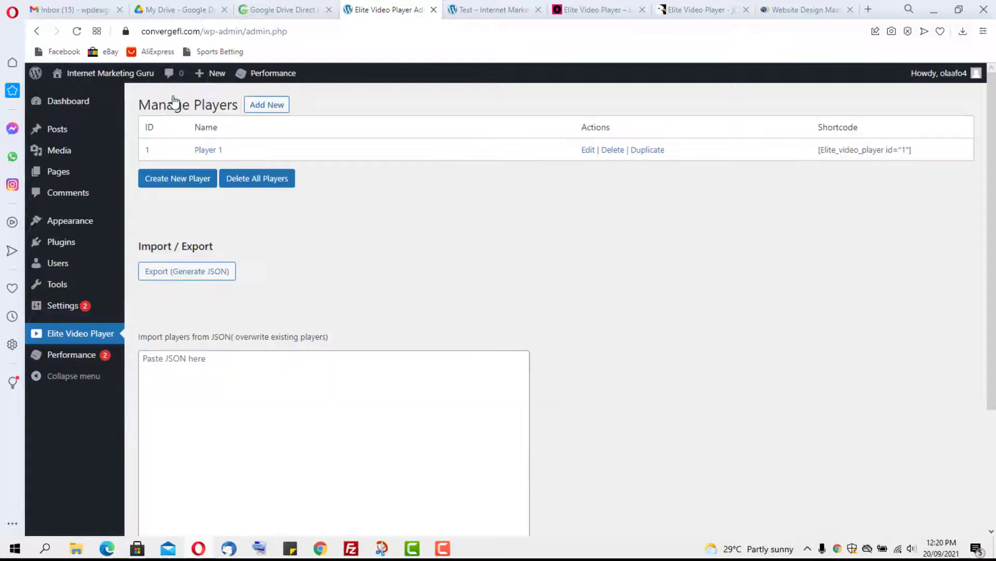
left_click(176, 181)
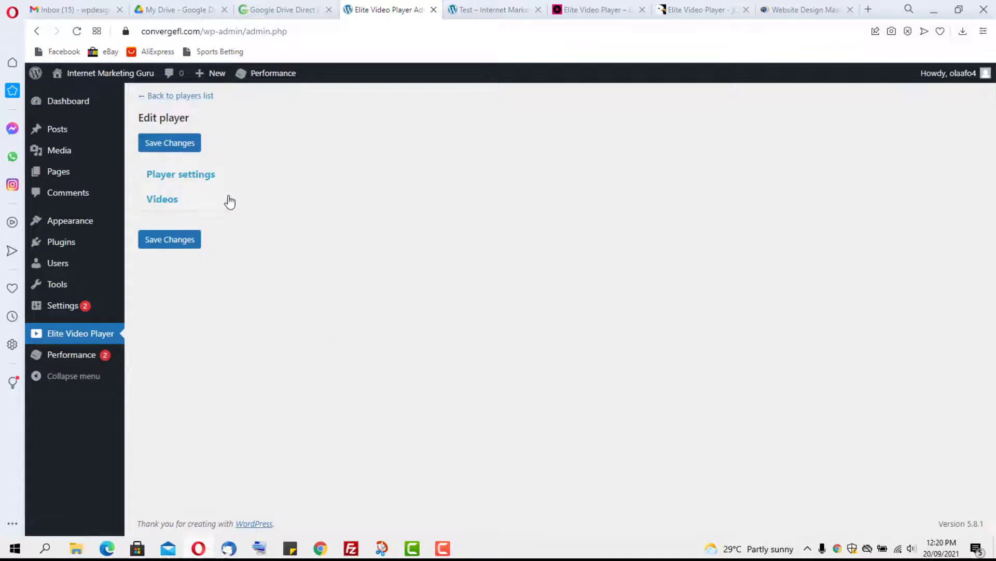
left_click(187, 202)
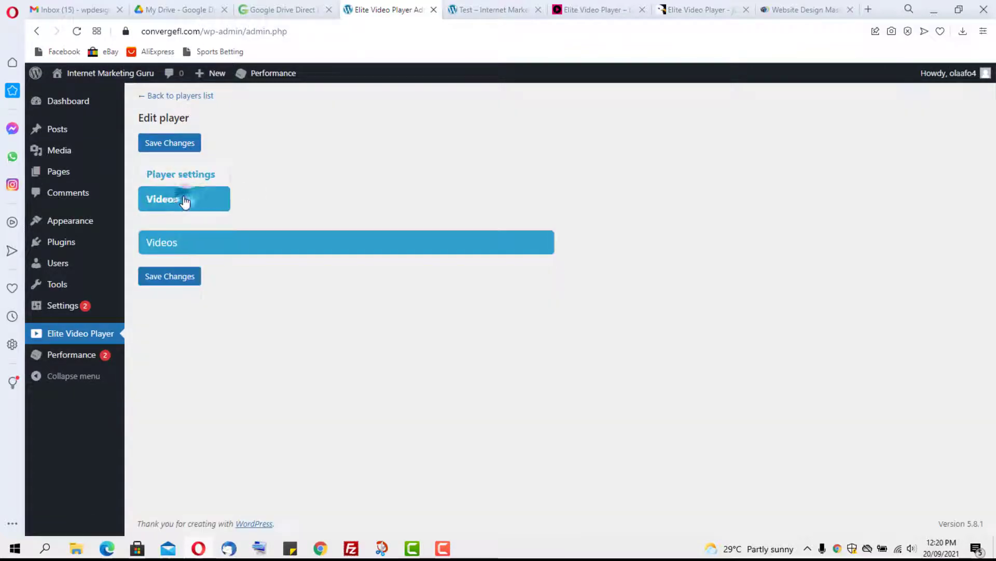
left_click(223, 248)
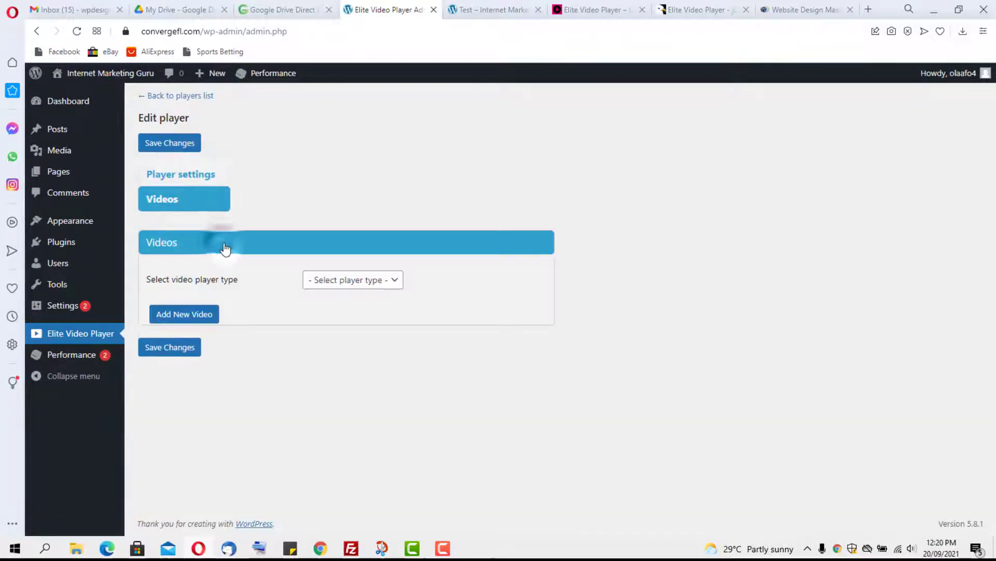
left_click(360, 279)
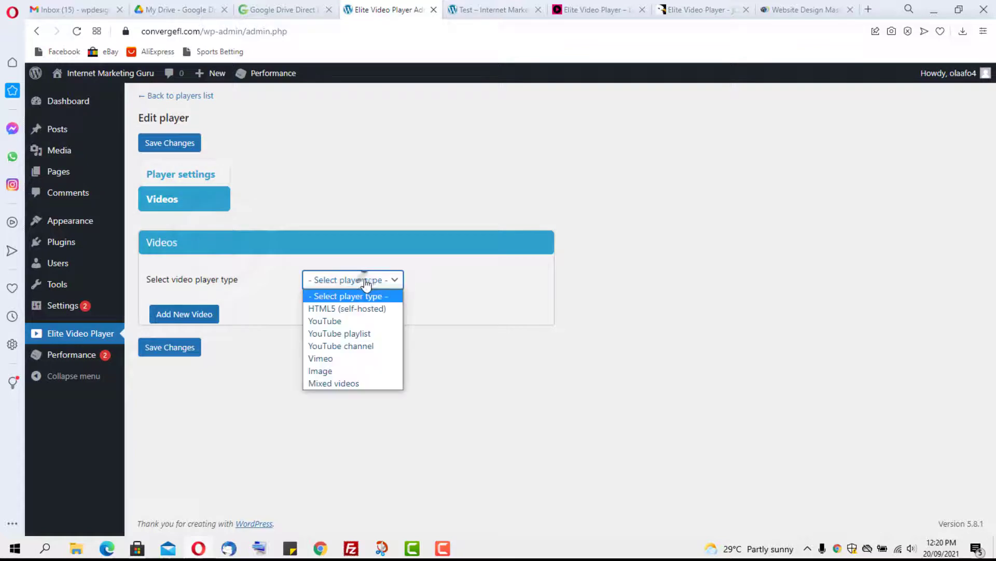
left_click(376, 343)
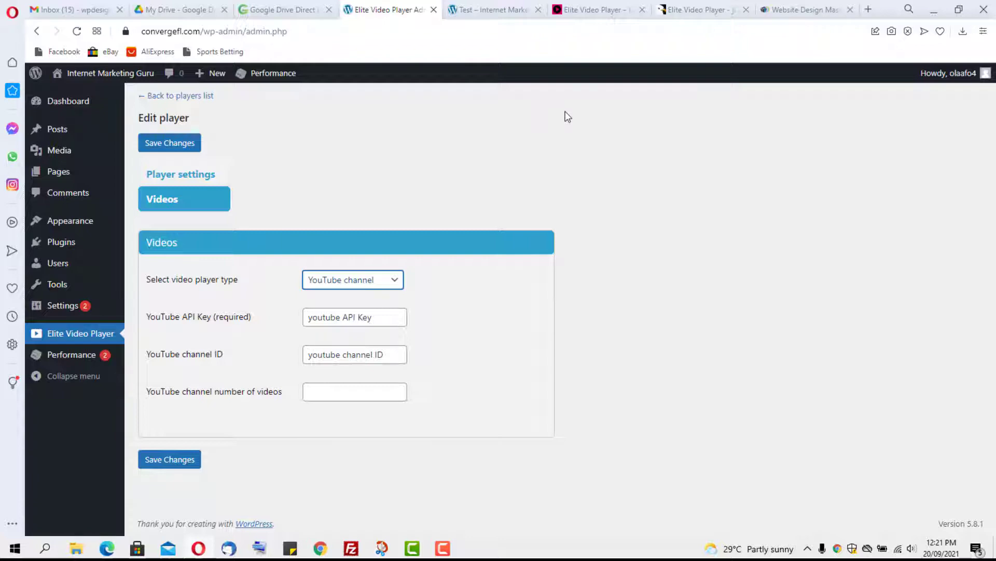
Step: Search Google for 'youtube api keys' in a new tab and open the YouTube Data API Overview result
left_click(865, 10)
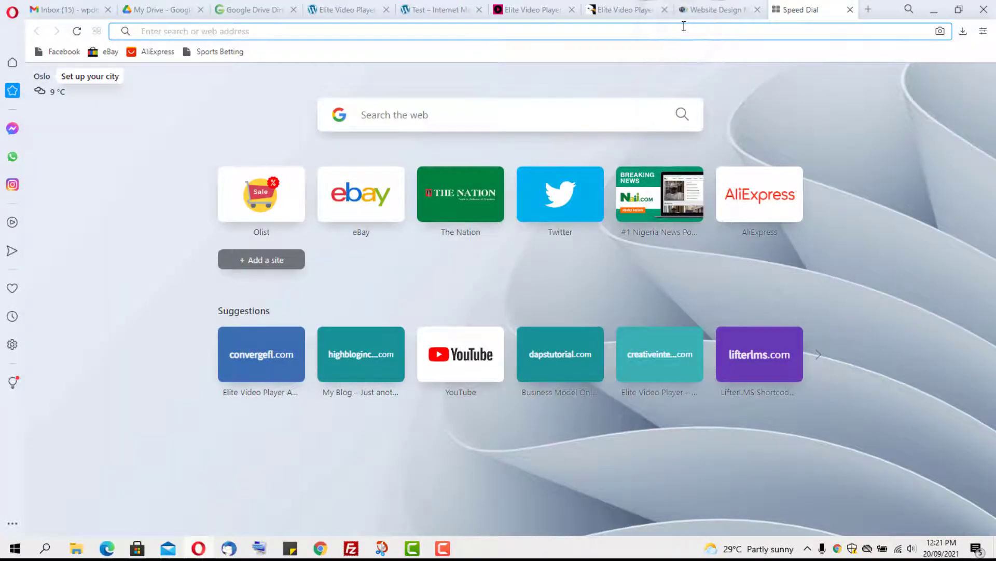
type("youtu")
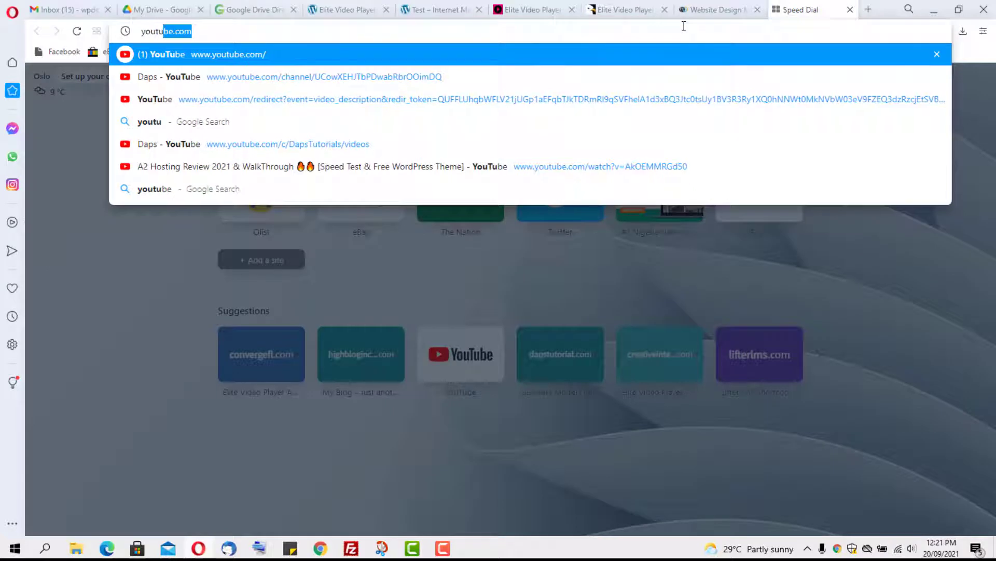
type("be ")
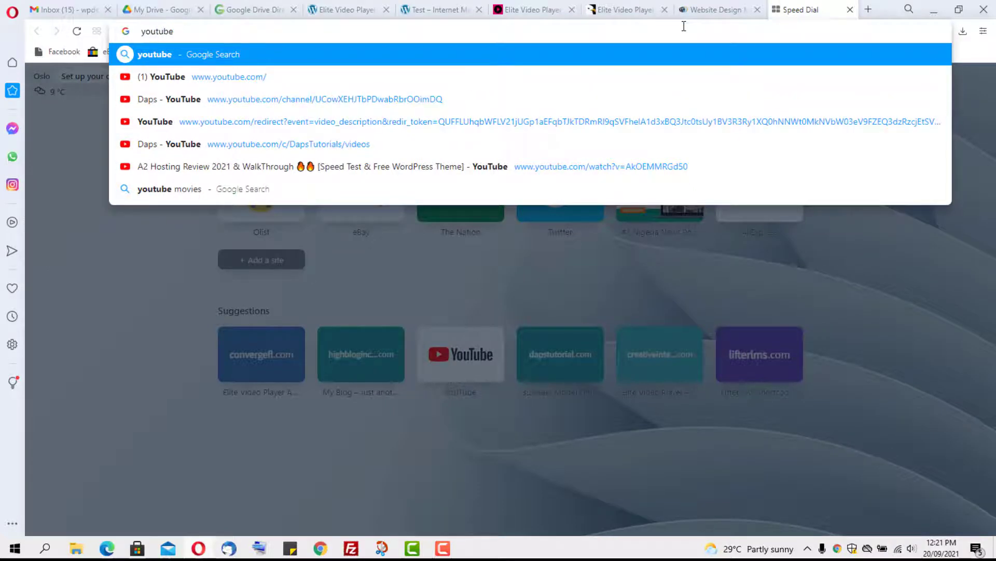
type("api k")
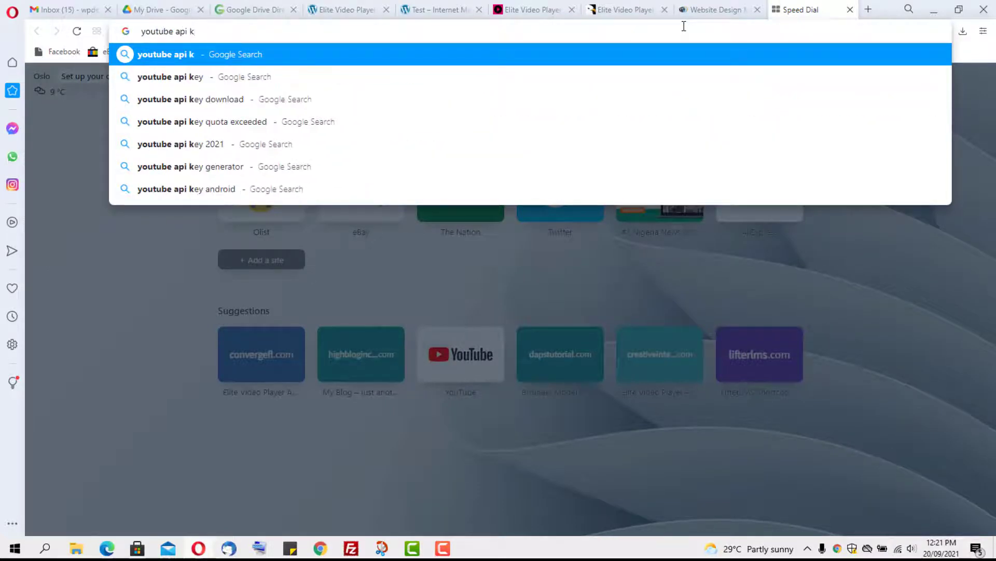
type("eys")
key("Return")
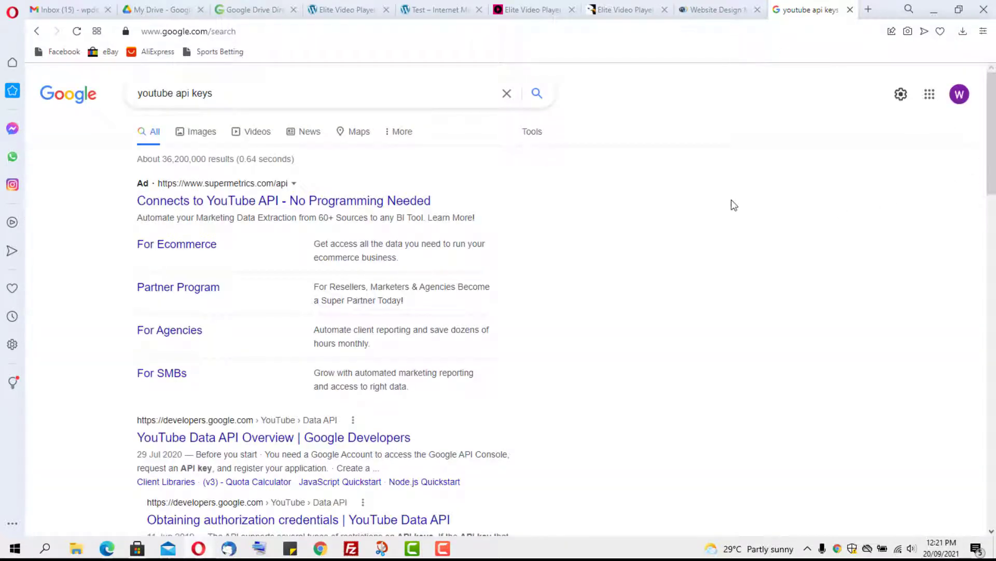
scroll(607, 172, "down", 3)
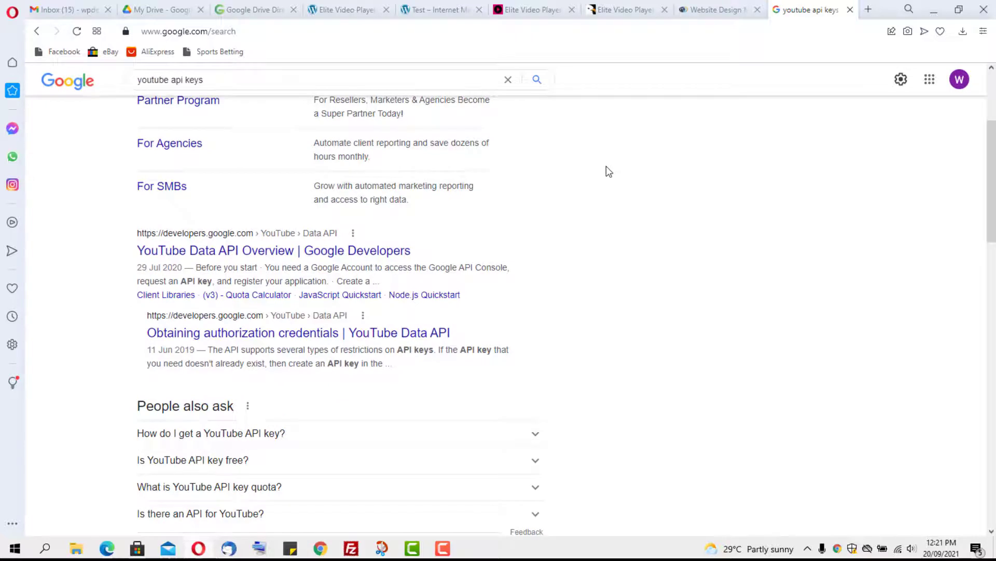
scroll(609, 172, "down", 1)
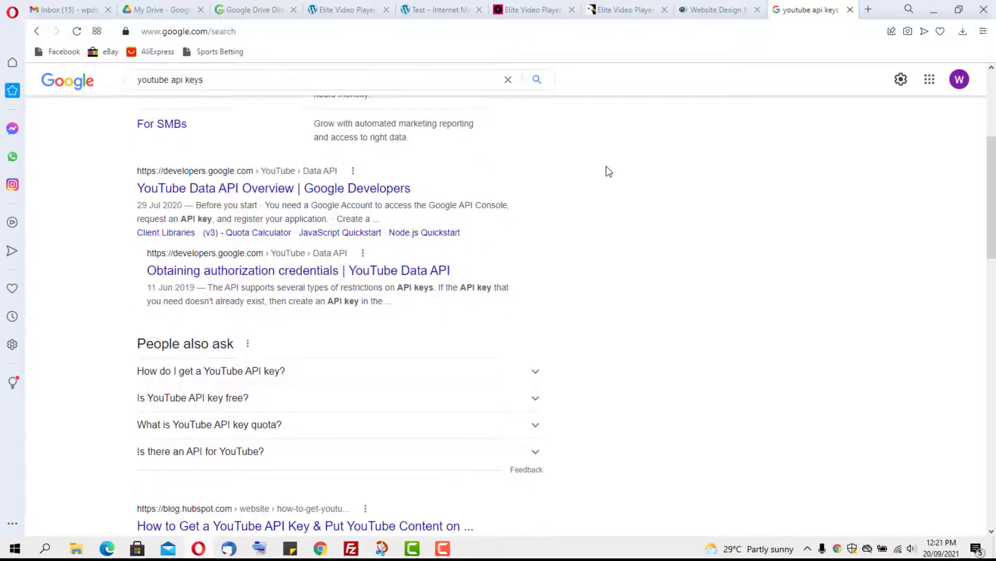
left_click(215, 190)
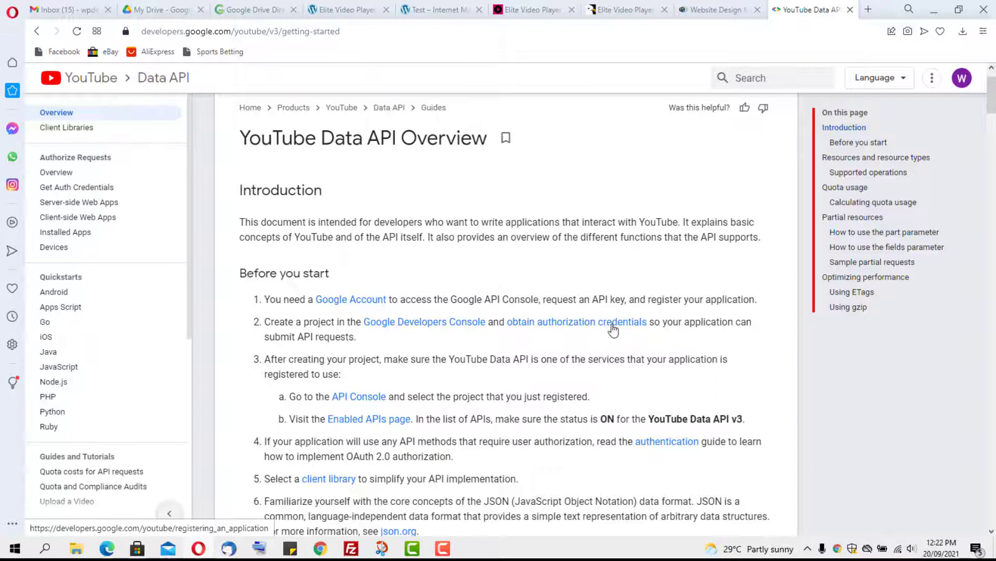
Step: Open the Google Cloud APIs & Services dashboard via the Developers Console link, then return to the Elite Video Player editor
left_click(412, 325)
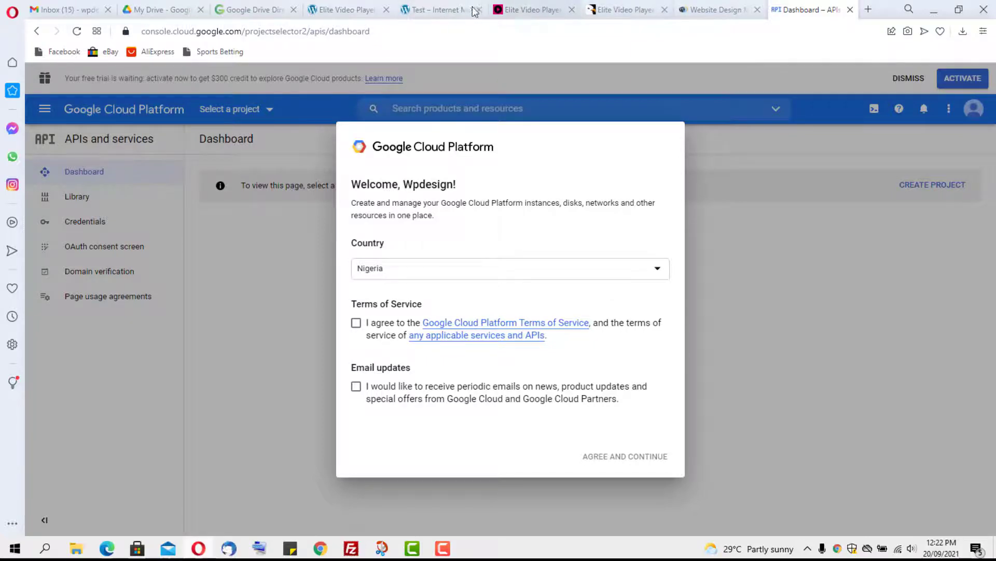
left_click(345, 10)
left_click(821, 10)
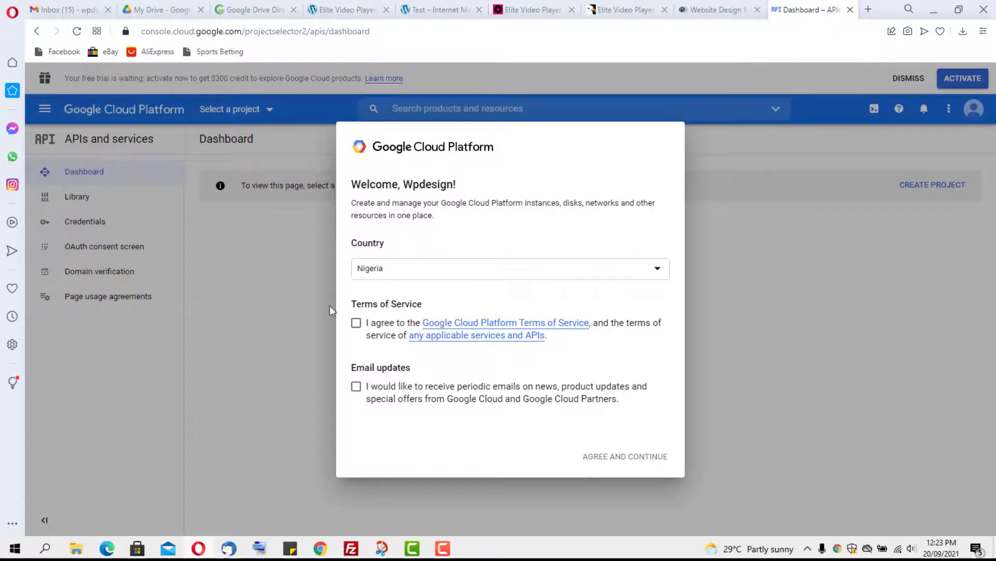
left_click(328, 12)
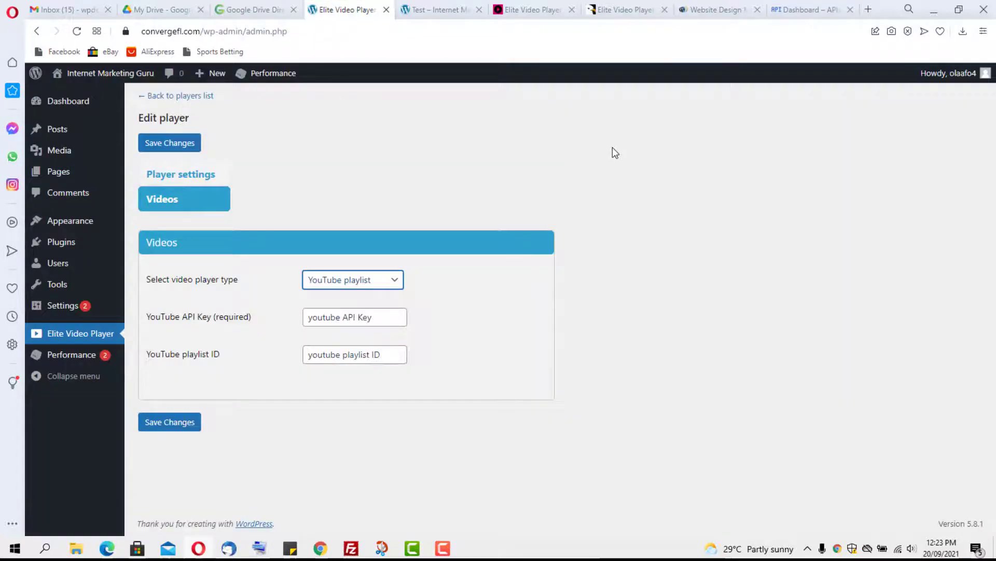
Step: Set the new player's video player type to YouTube
left_click(386, 279)
left_click(384, 279)
left_click(393, 282)
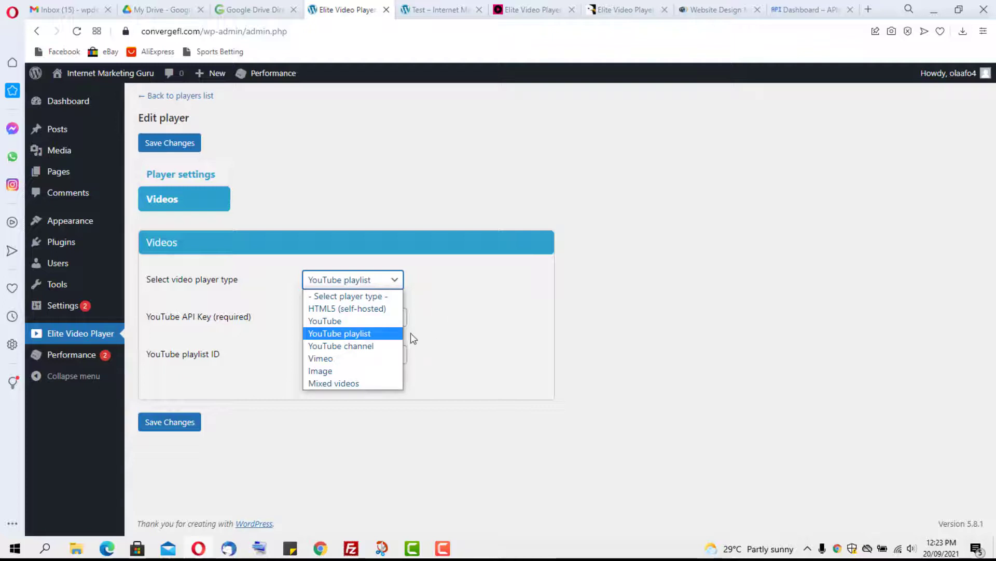
left_click(345, 322)
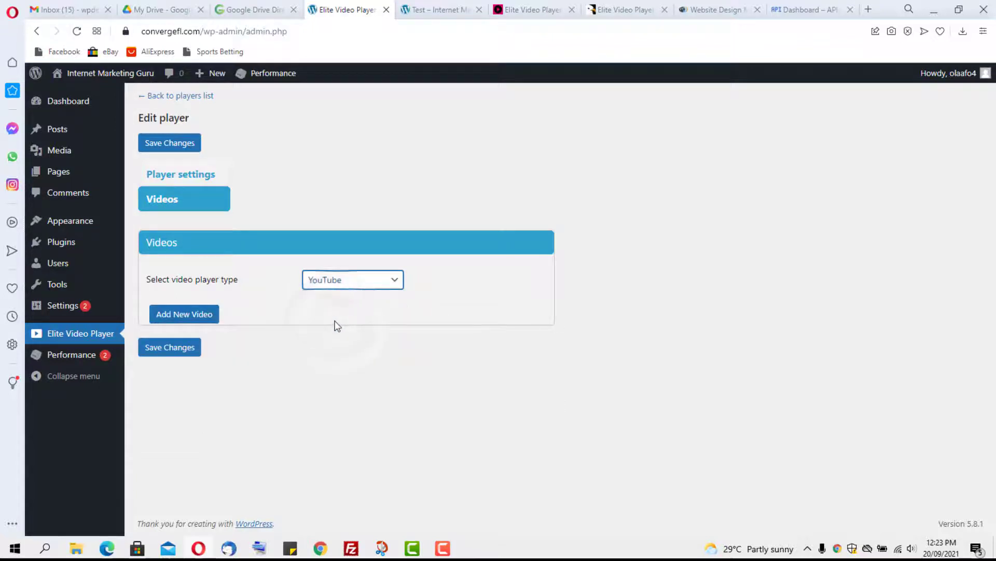
Step: Add a first video entry and title it 'vid 1'
left_click(197, 318)
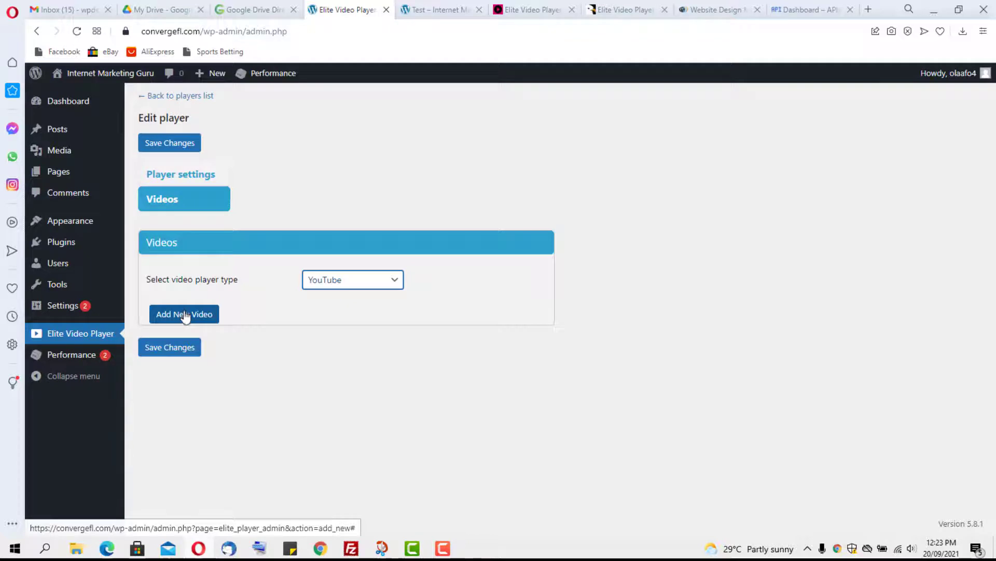
left_click(185, 316)
left_click(195, 322)
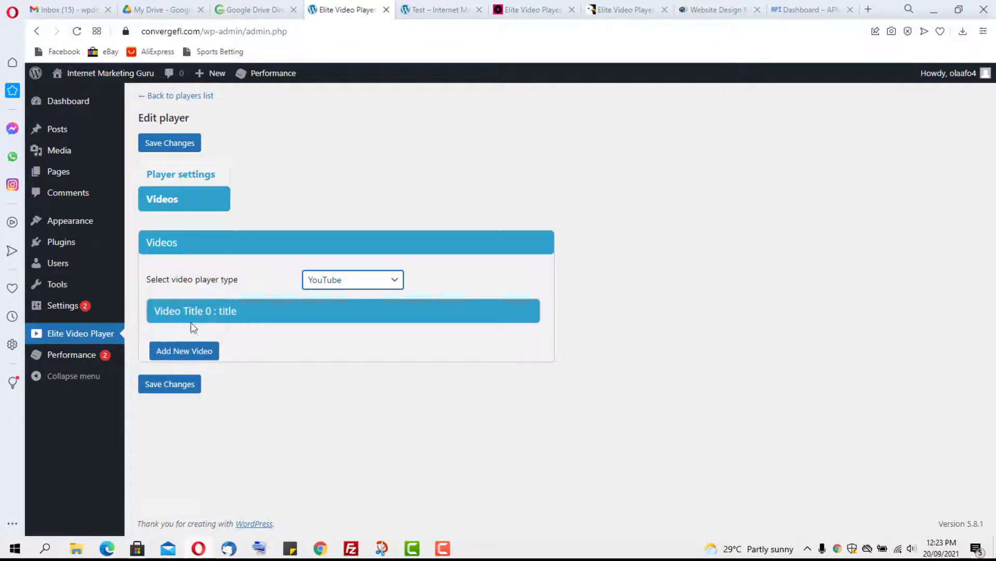
left_click(241, 312)
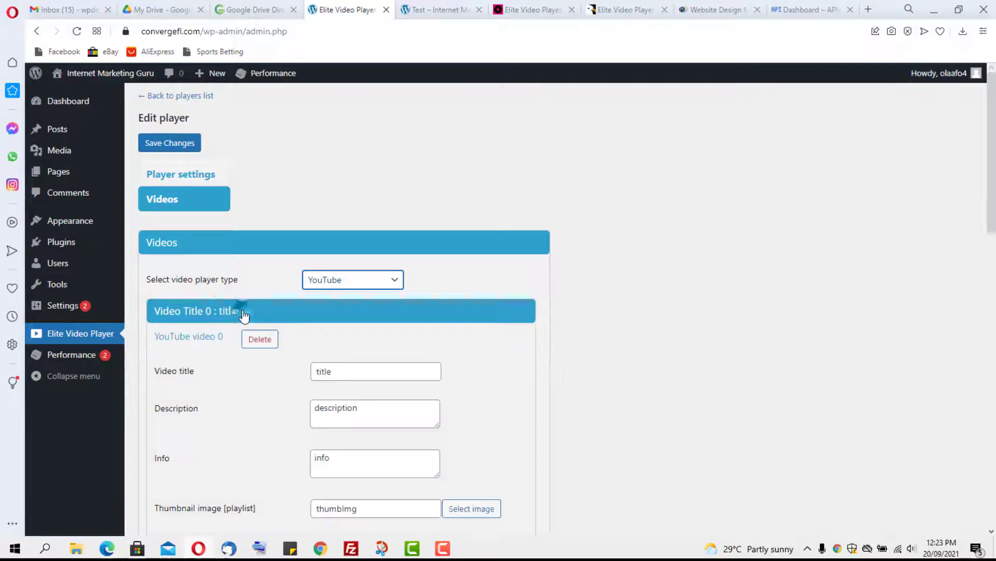
double_click(335, 370)
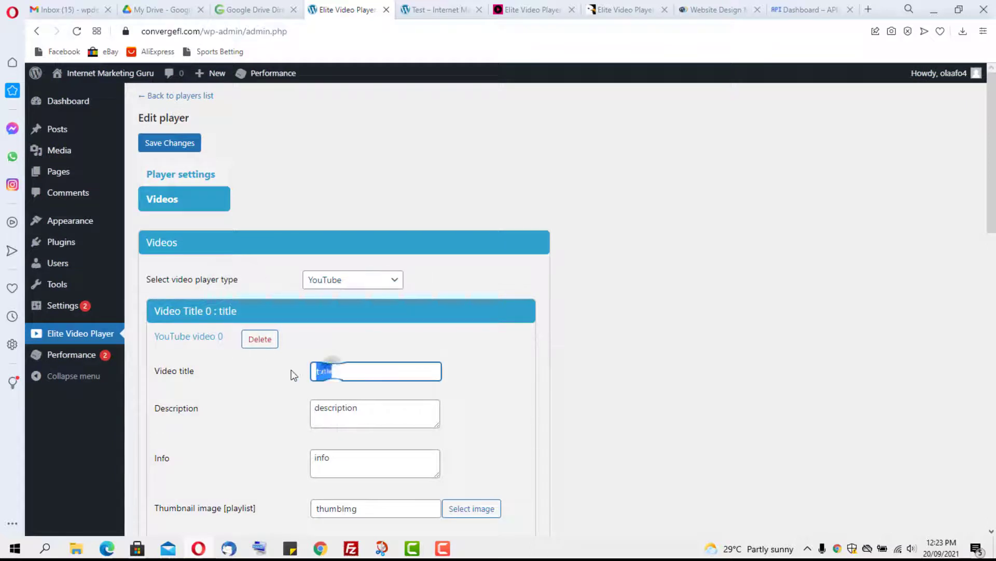
type("vid 1")
scroll(358, 386, "down", 5)
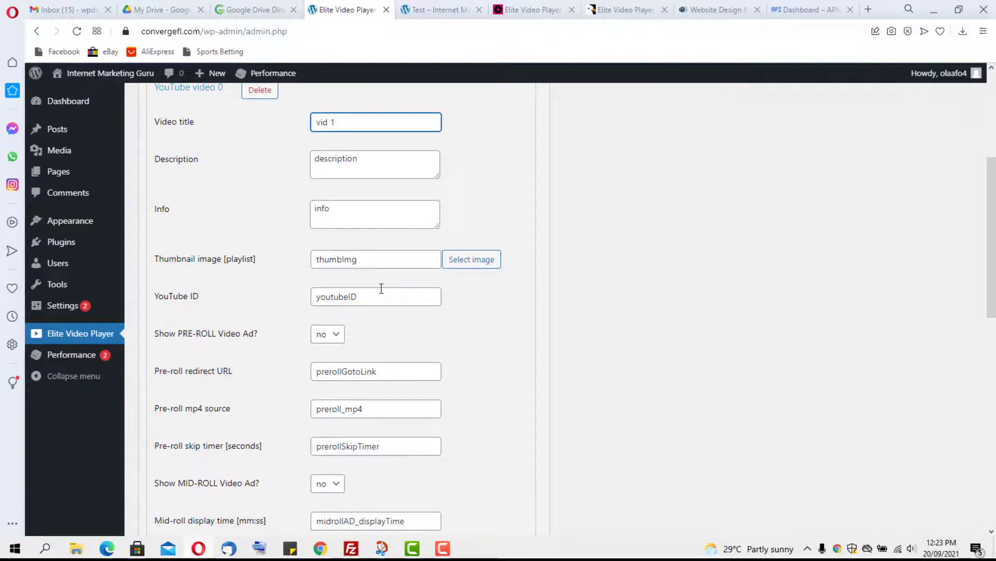
scroll(347, 299, "down", 1)
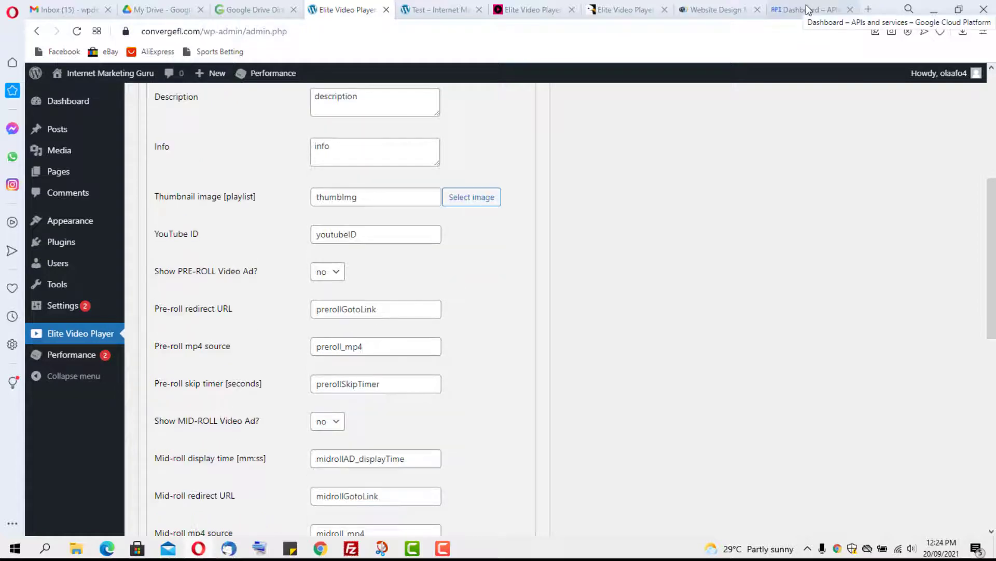
left_click(810, 10)
Step: Open the Freehostia Free Hosting Complete Guide video on YouTube and copy its ID HQmN9U195MI
left_click(597, 31)
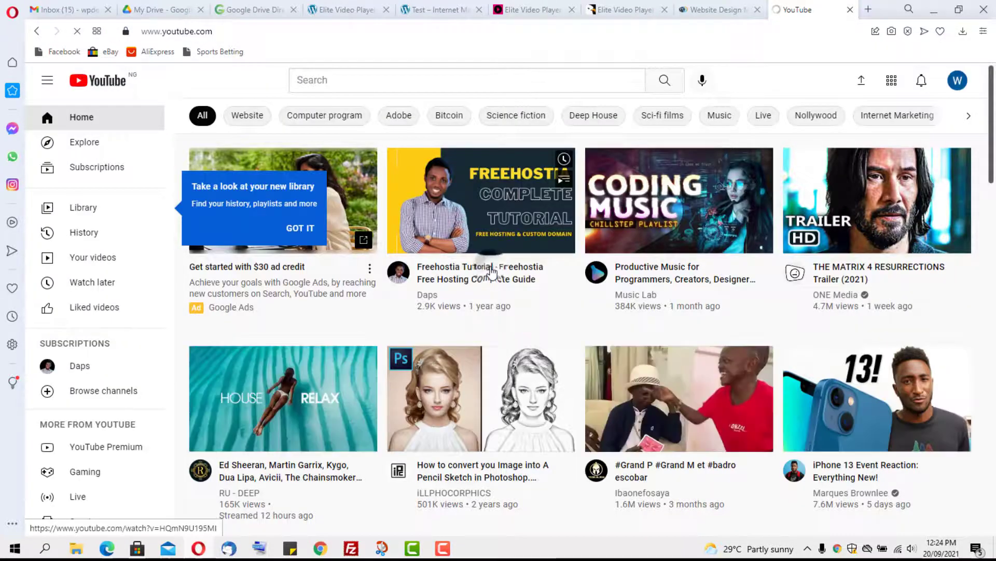
left_click(492, 271)
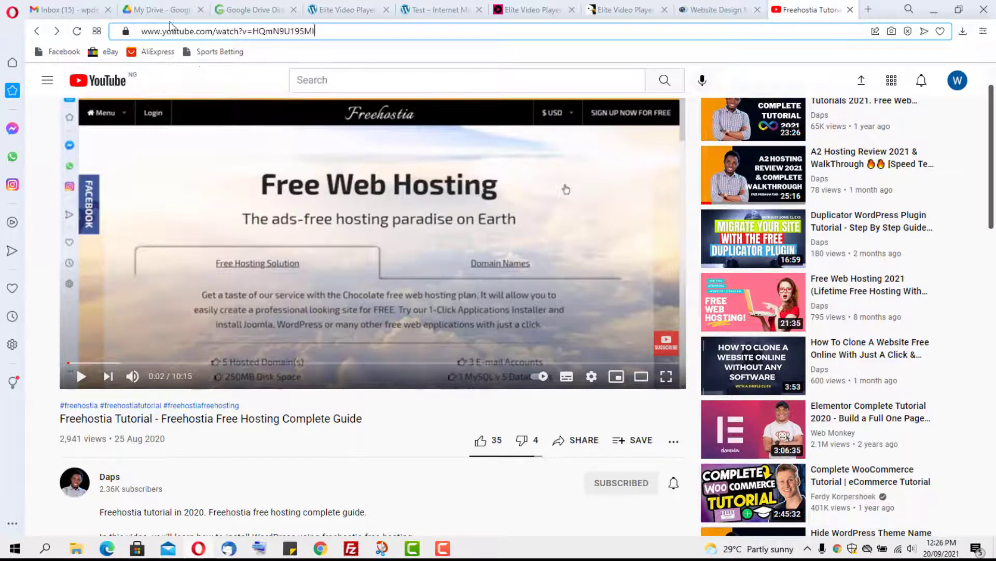
left_click_drag(322, 30, 256, 28)
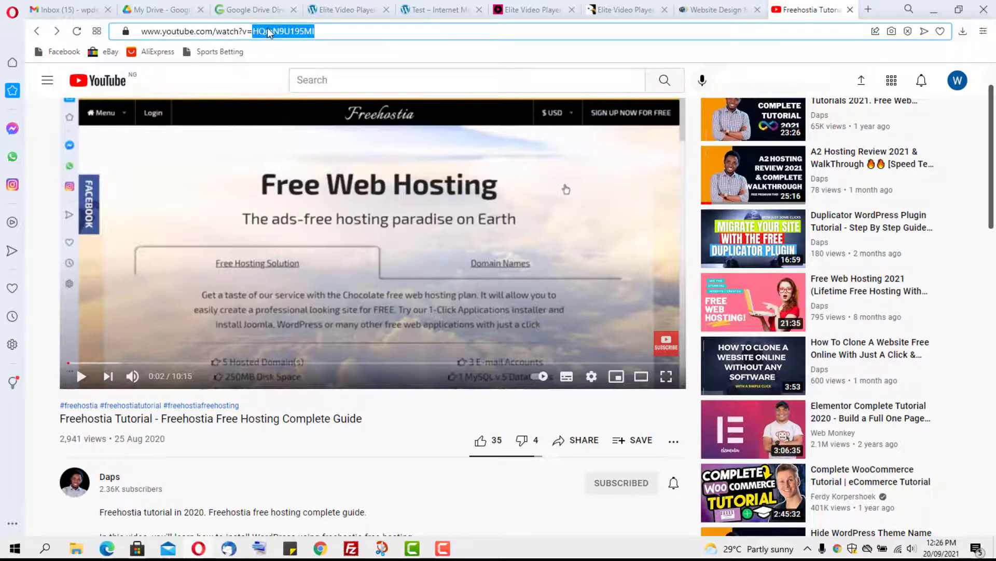
right_click(270, 32)
left_click(289, 73)
left_click(343, 10)
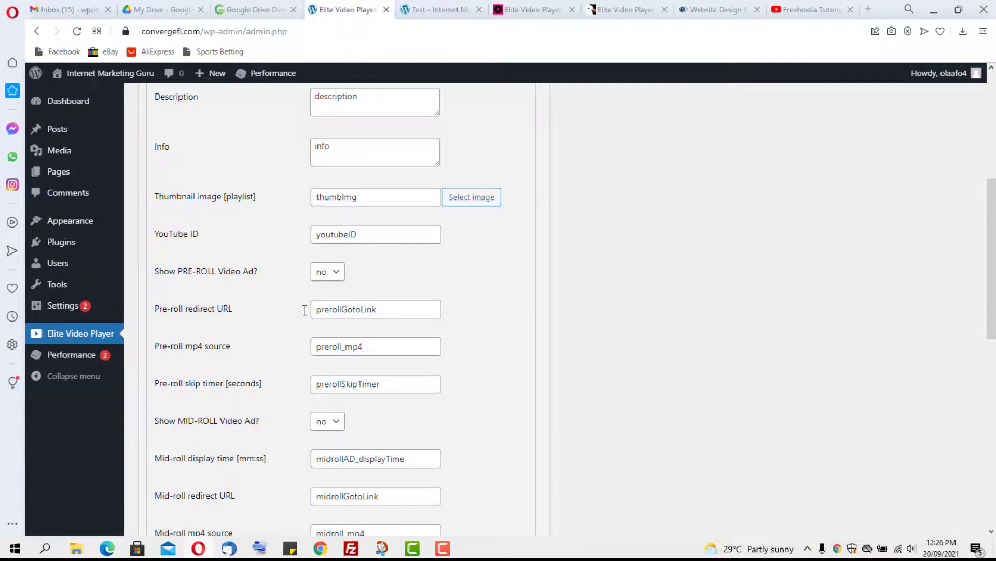
Step: Replace the YouTube ID placeholder with HQmN9U195MI
double_click(371, 233)
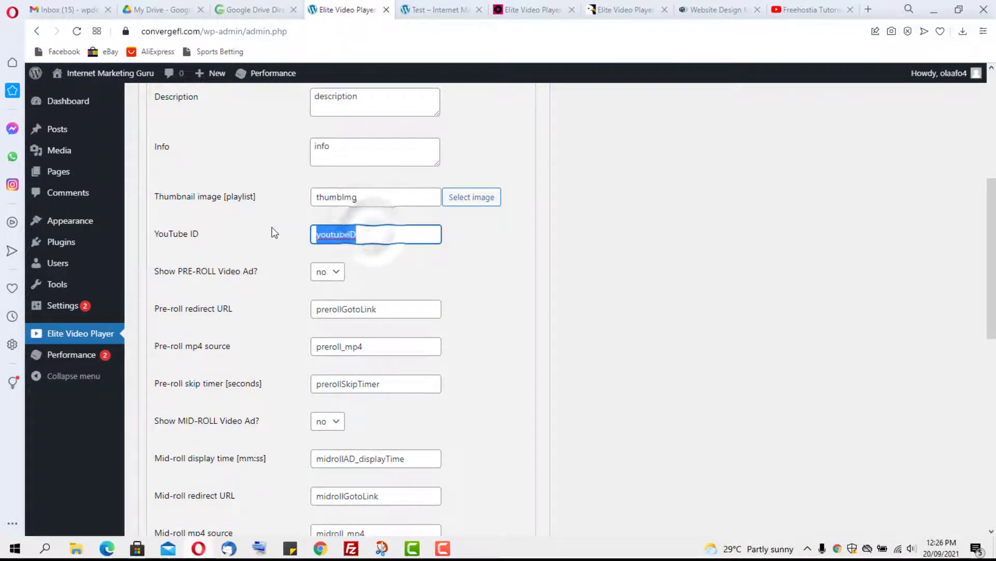
key("ctrl+v")
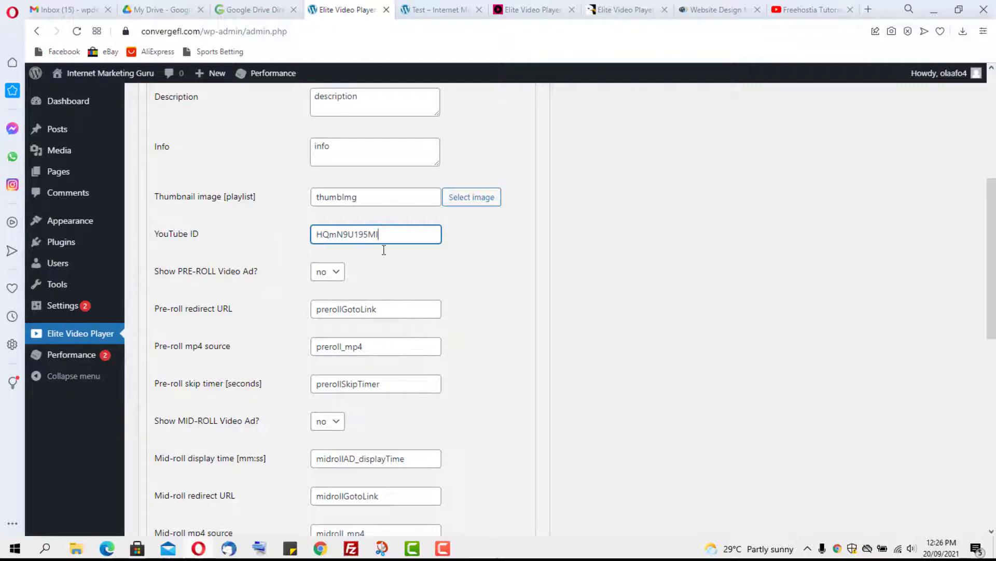
scroll(538, 283, "down", 10)
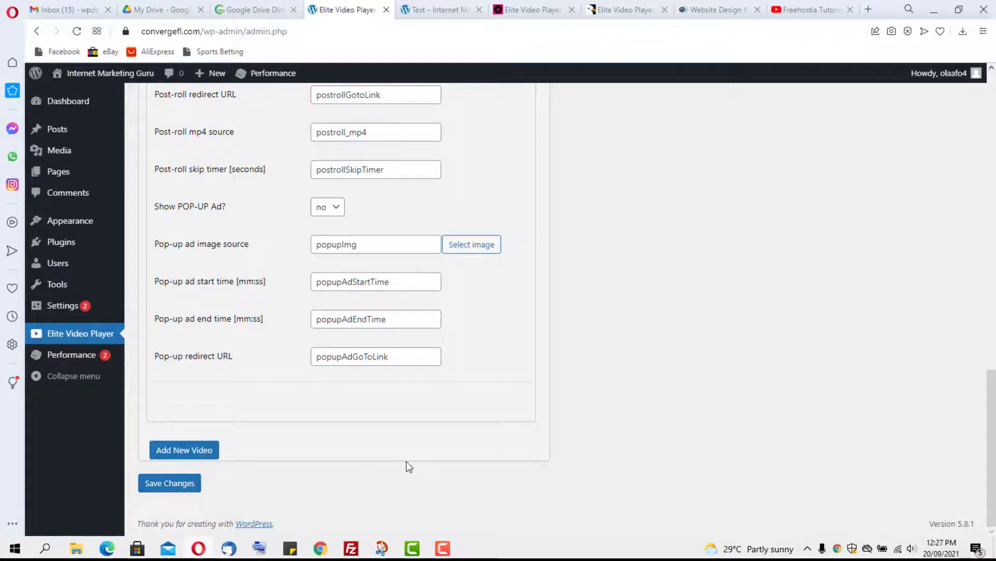
scroll(532, 450, "up", 15)
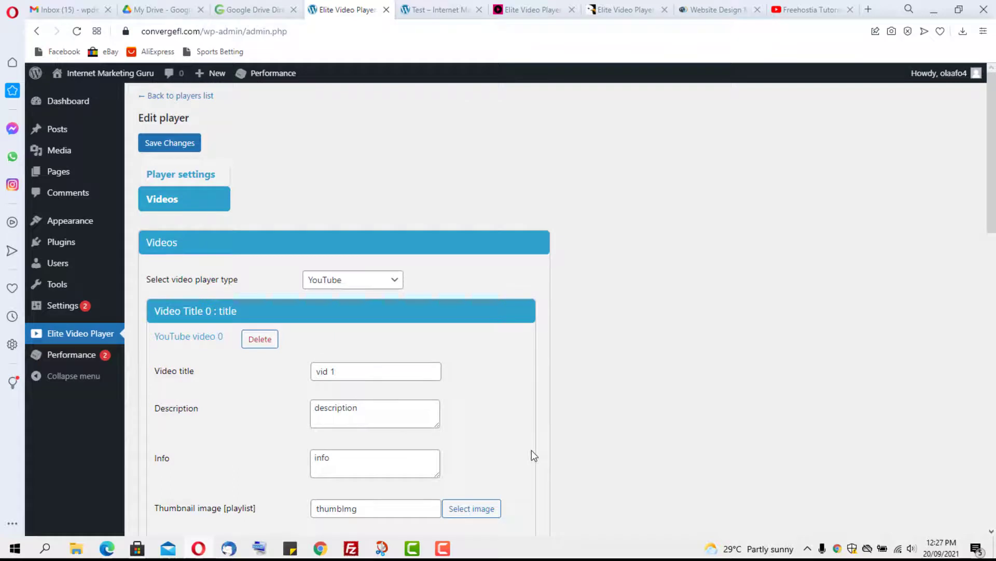
Step: Go back to the players list and copy Player 2's shortcode [Elite_video_player id="2"]
left_click(174, 97)
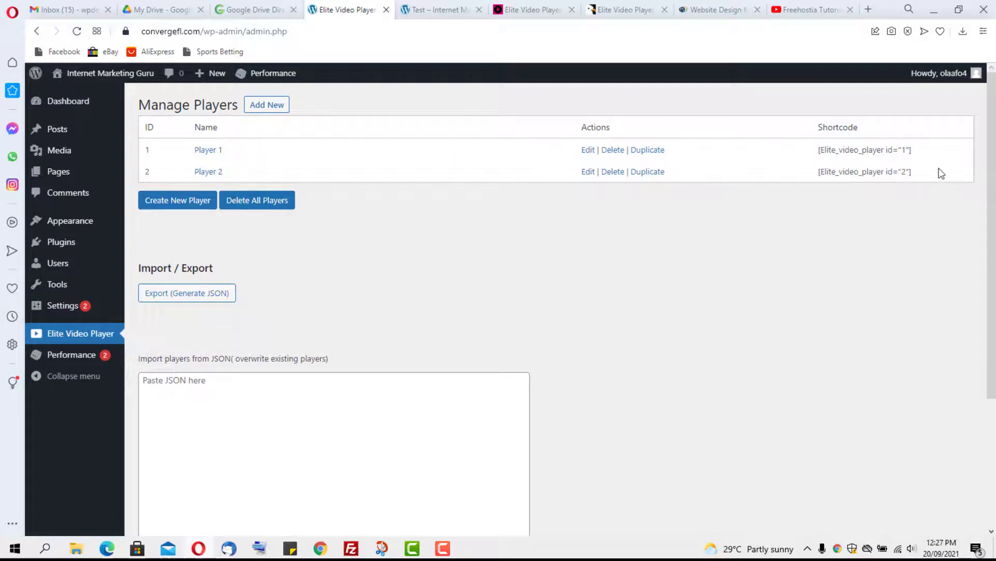
left_click_drag(939, 171, 814, 179)
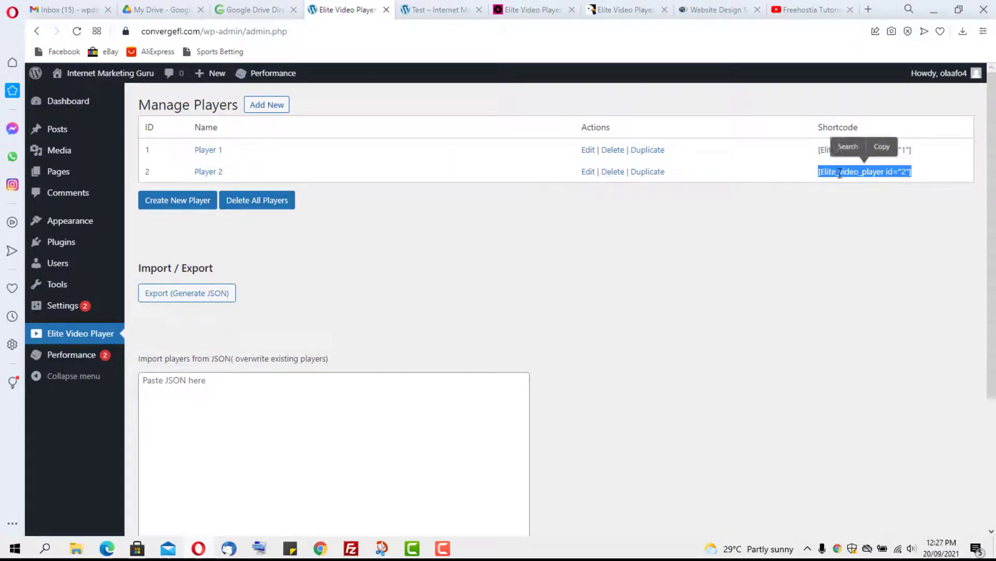
left_click(877, 145)
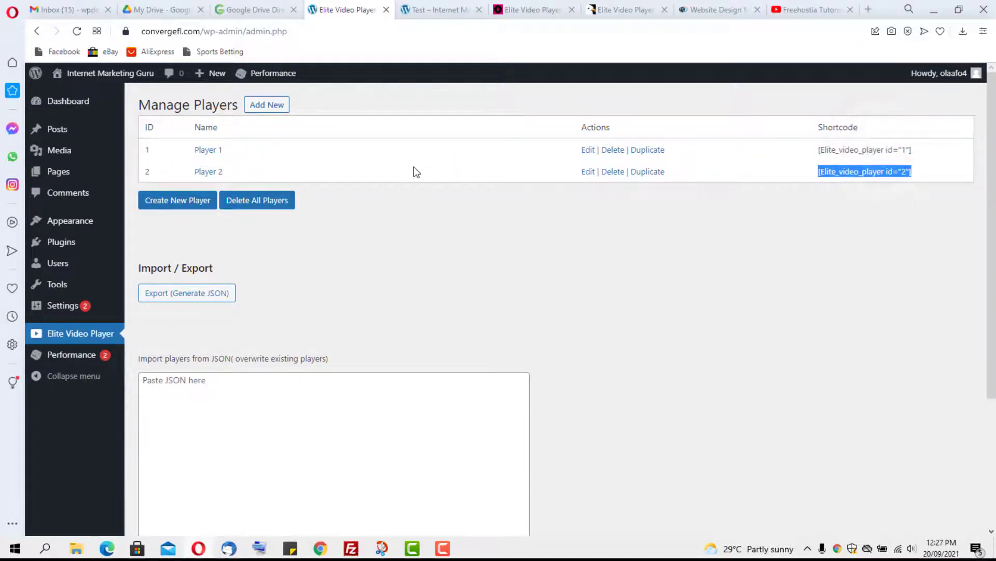
Step: Open the All Posts page in a new browser tab
mouse_move(58, 129)
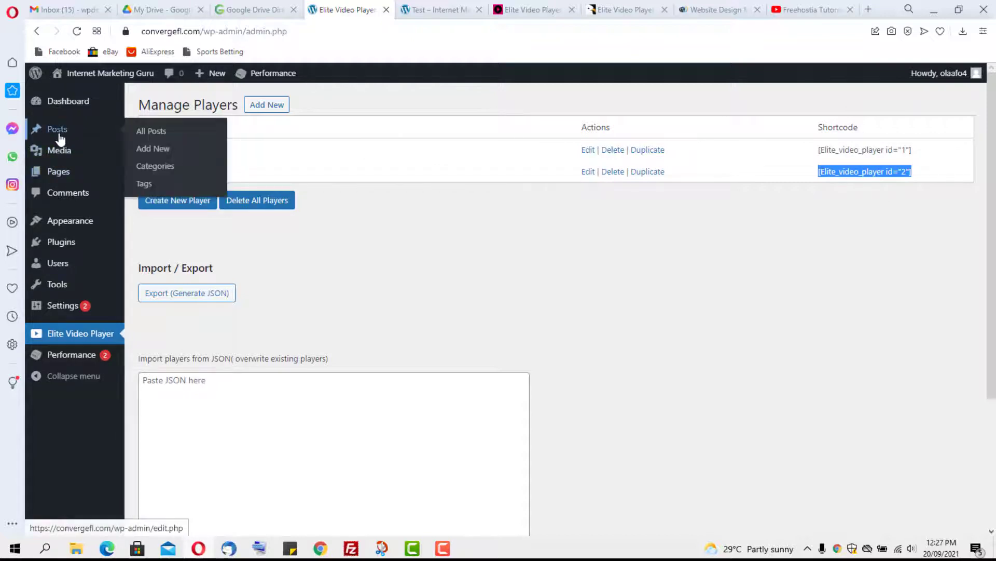
right_click(153, 132)
left_click(181, 142)
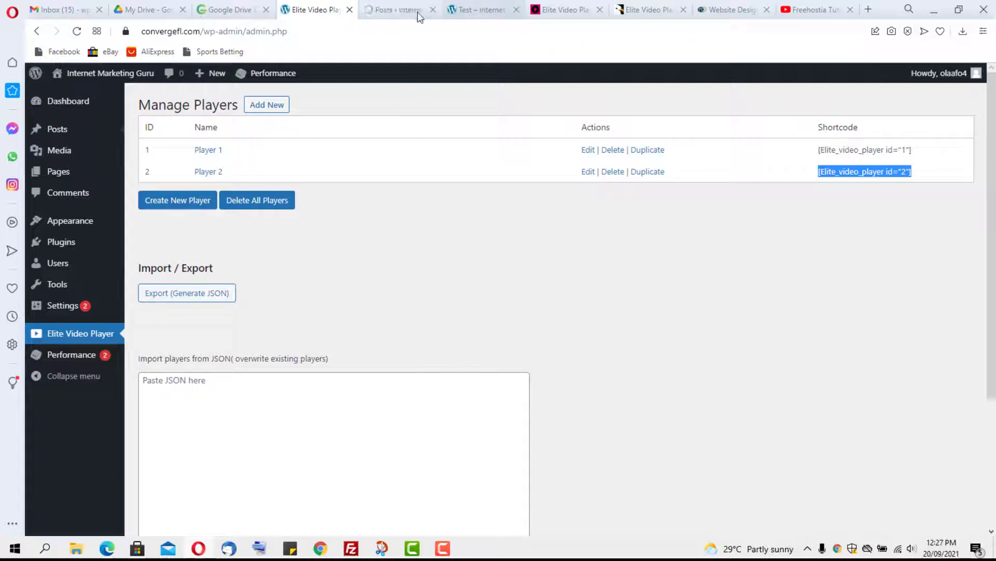
Step: Open the A2 Hosting Complete Guide post in the editor
left_click(390, 11)
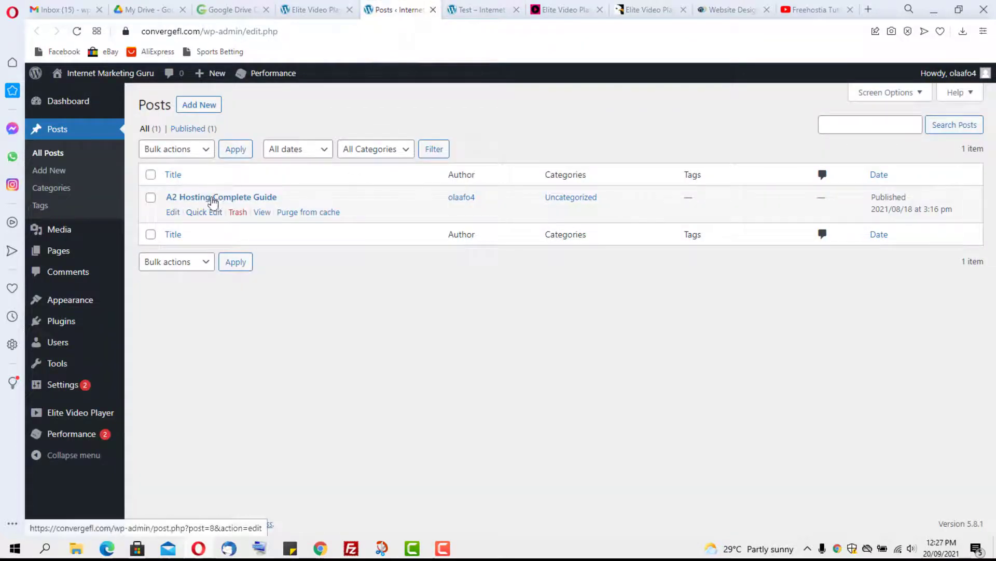
left_click(173, 213)
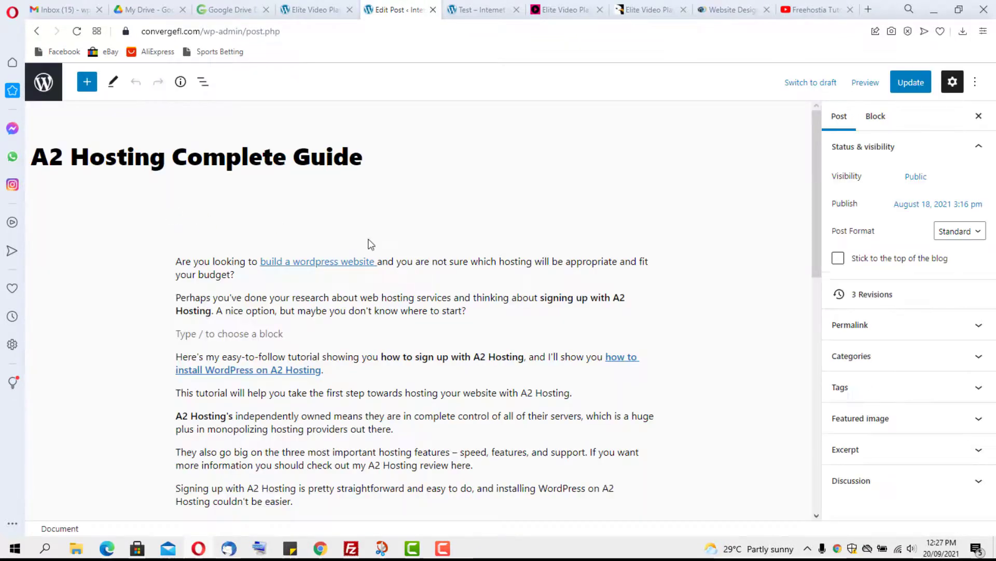
scroll(370, 243, "down", 5)
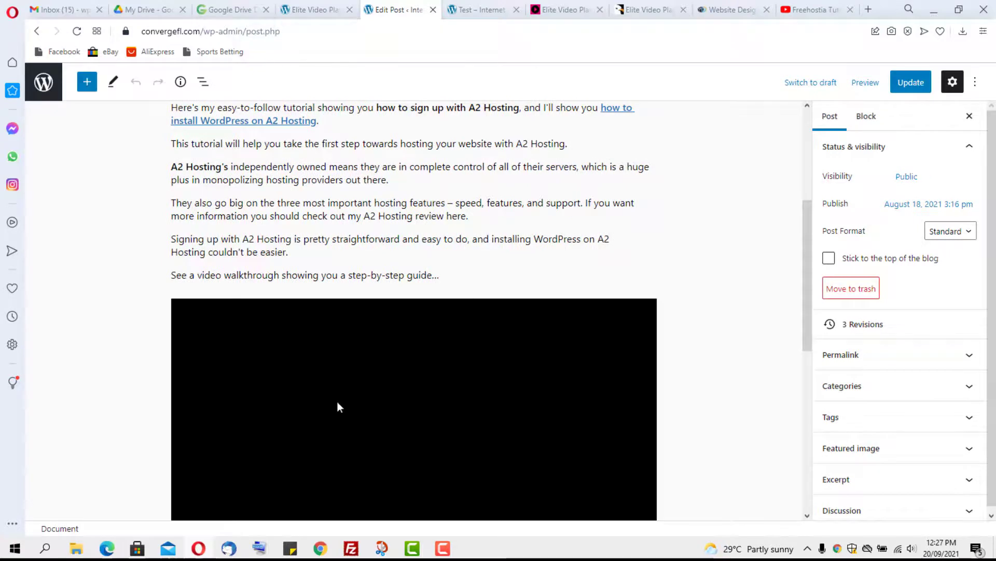
scroll(376, 246, "up", 1)
scroll(376, 246, "up", 3)
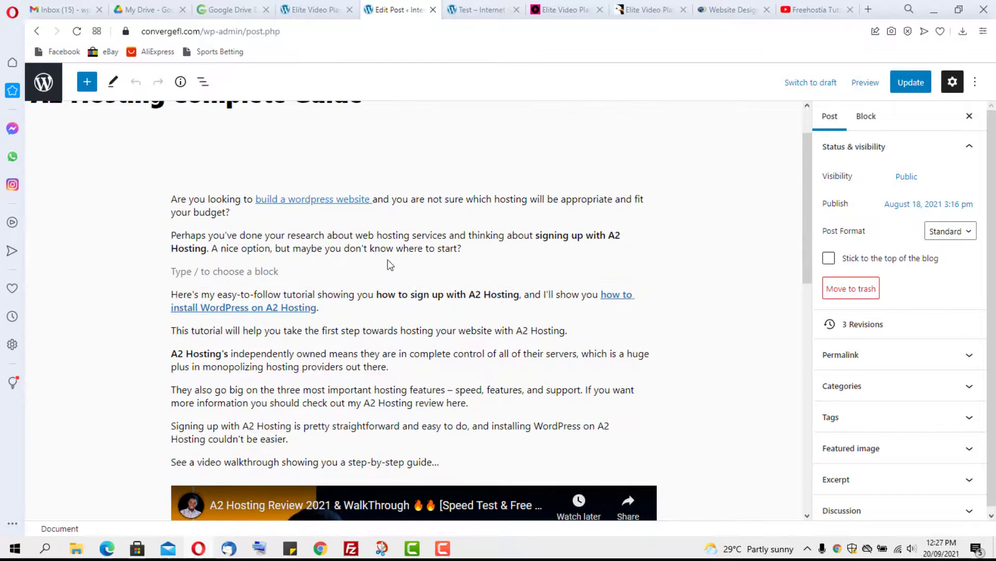
Step: Paste [Elite_video_player id="2"] into the empty block below the second paragraph, update, and view the post
left_click(471, 249)
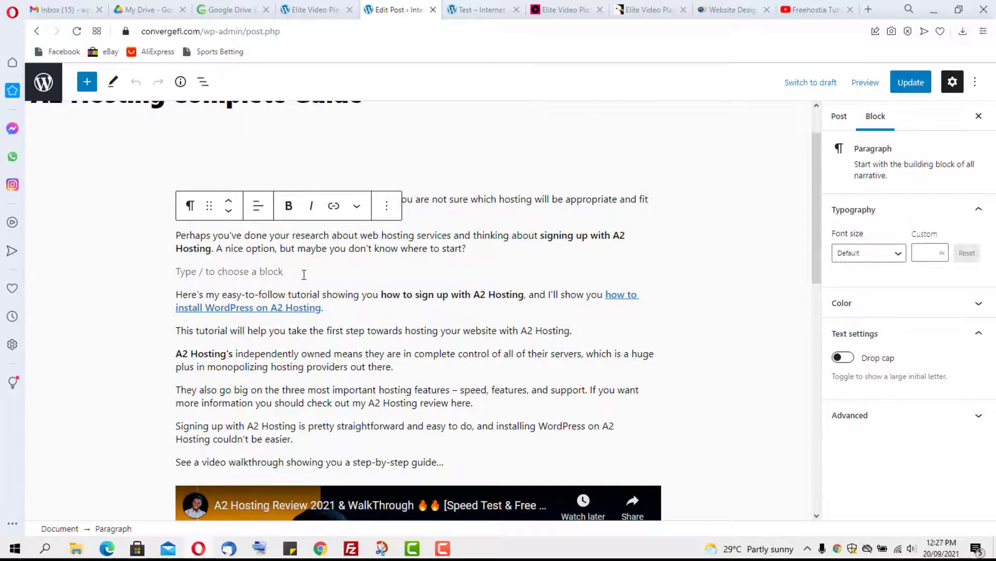
left_click(260, 272)
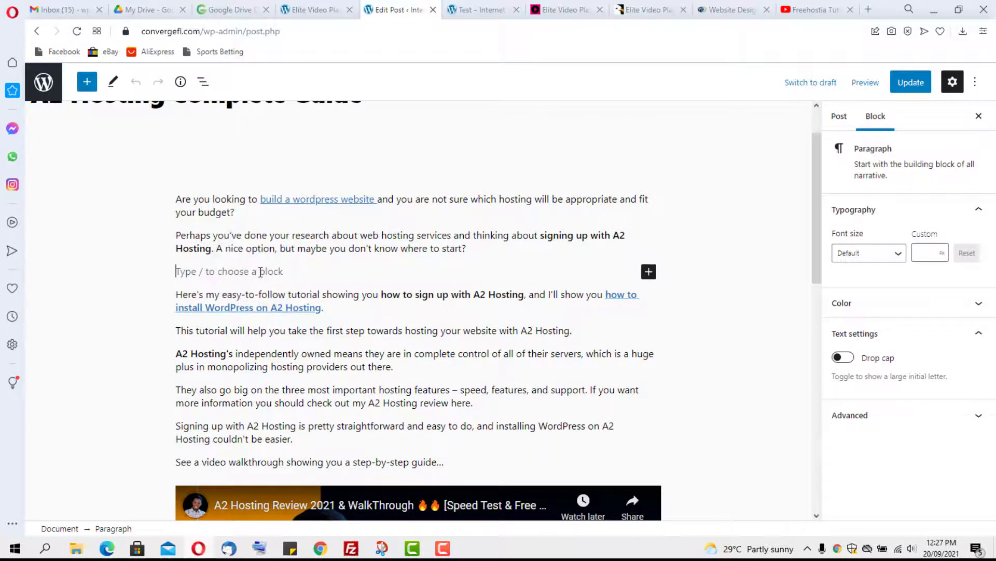
type("[Elite_video_player id=\"2\"]")
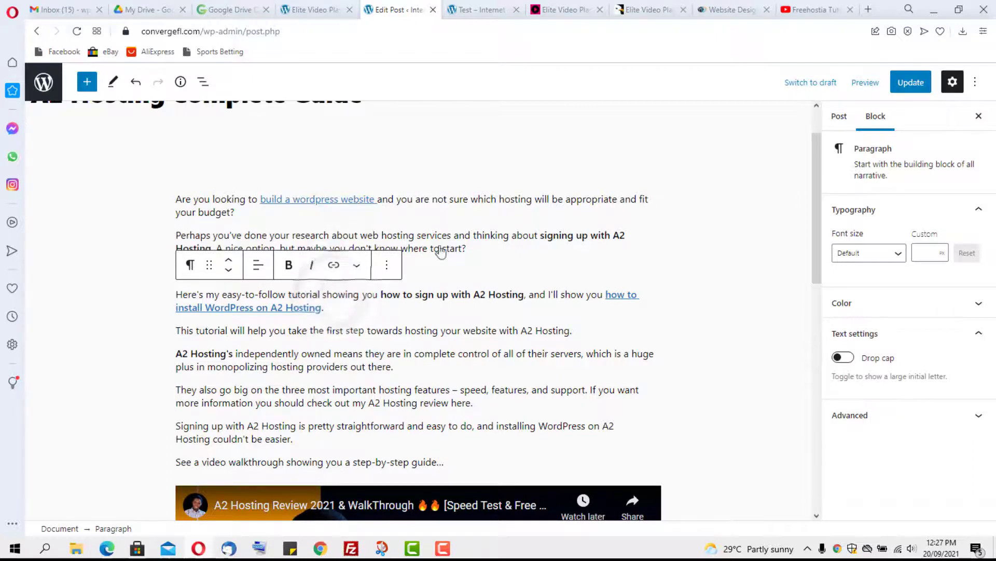
left_click(919, 82)
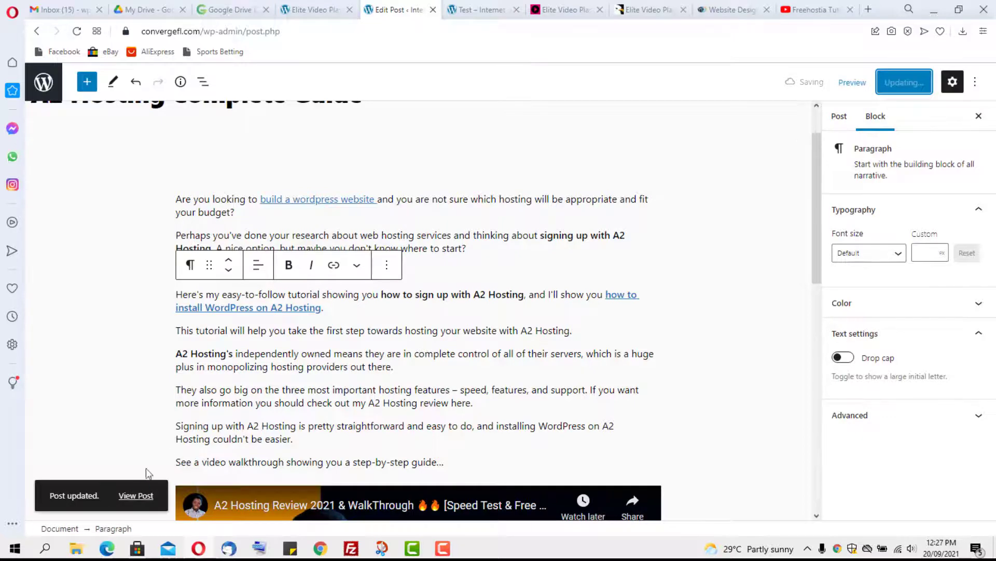
left_click(136, 495)
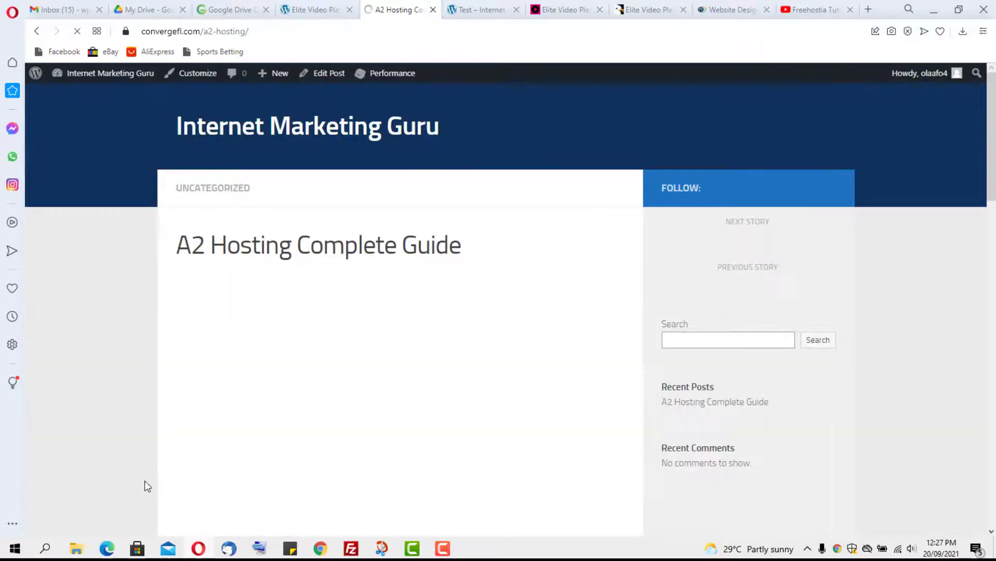
Step: Play the embedded Freehostia tutorial on the live post, then pause it at 0:04
scroll(491, 294, "down", 10)
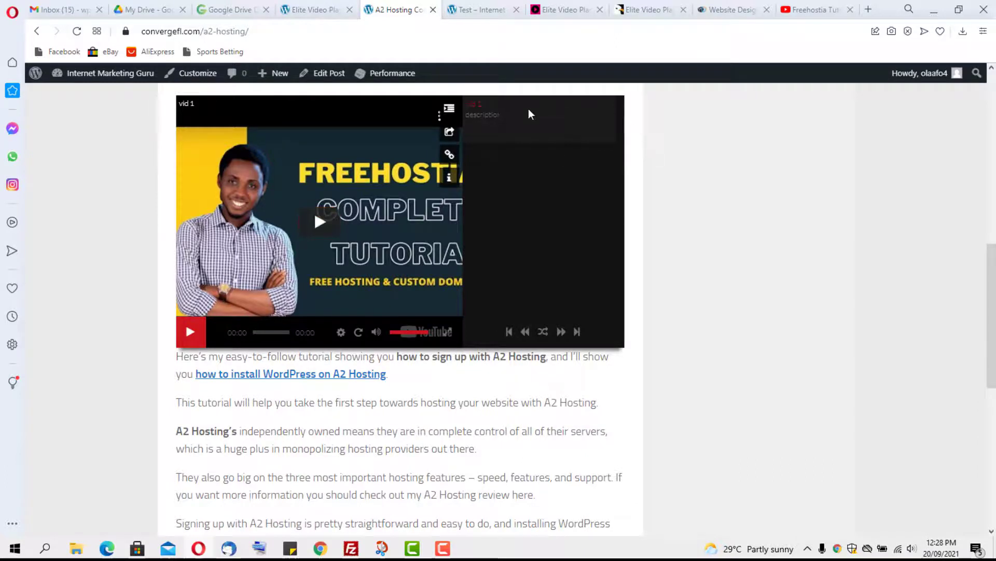
left_click(190, 333)
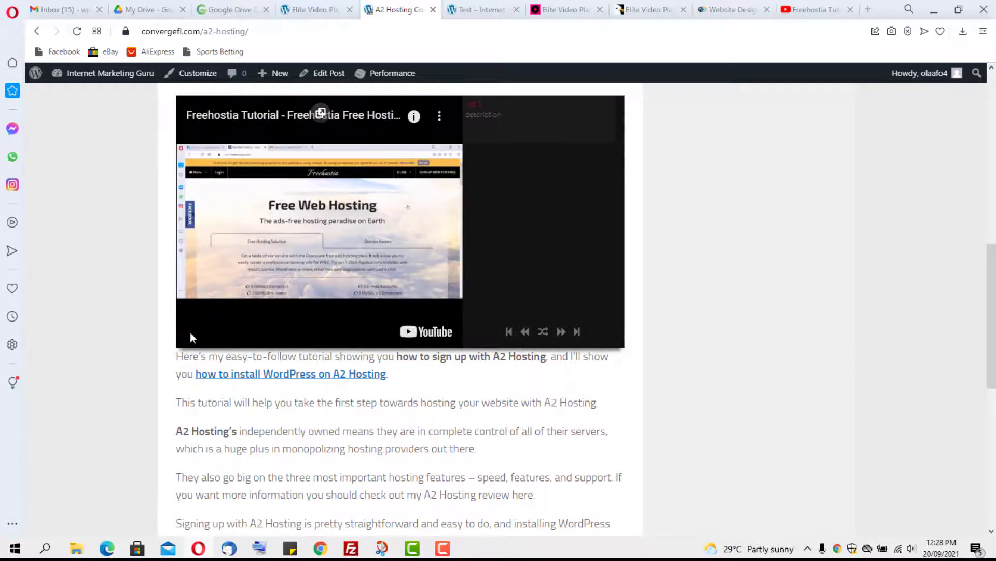
left_click(191, 334)
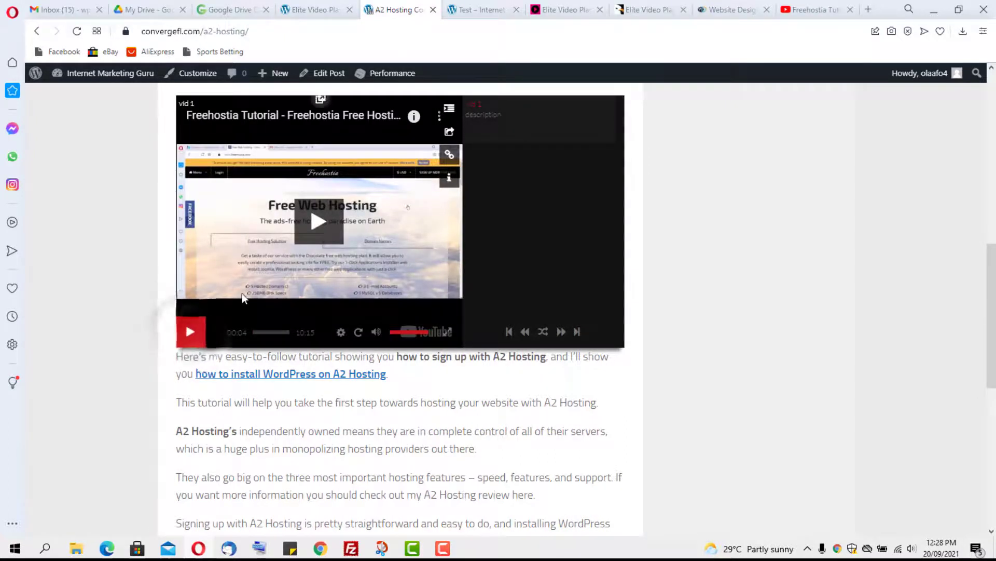
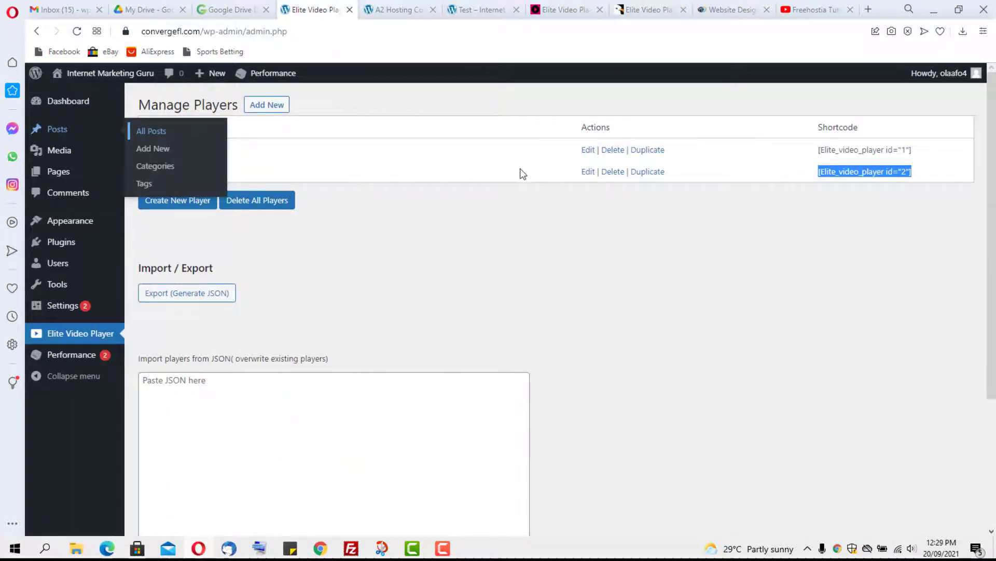
Step: Edit Player 2, keeping the dark theme and fitToContainer layout, with a pink accent colour (#ef1c9b)
left_click(338, 228)
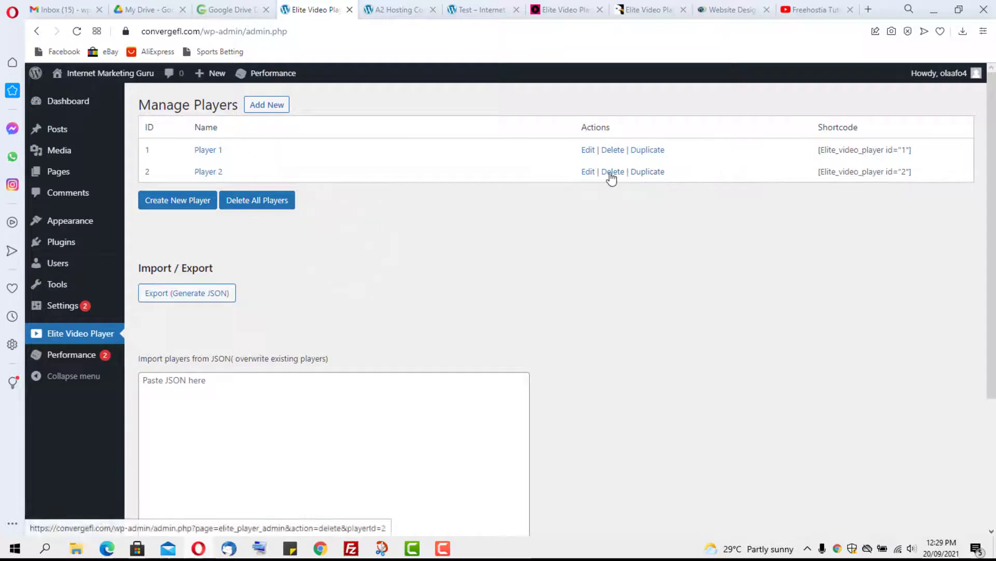
left_click(587, 172)
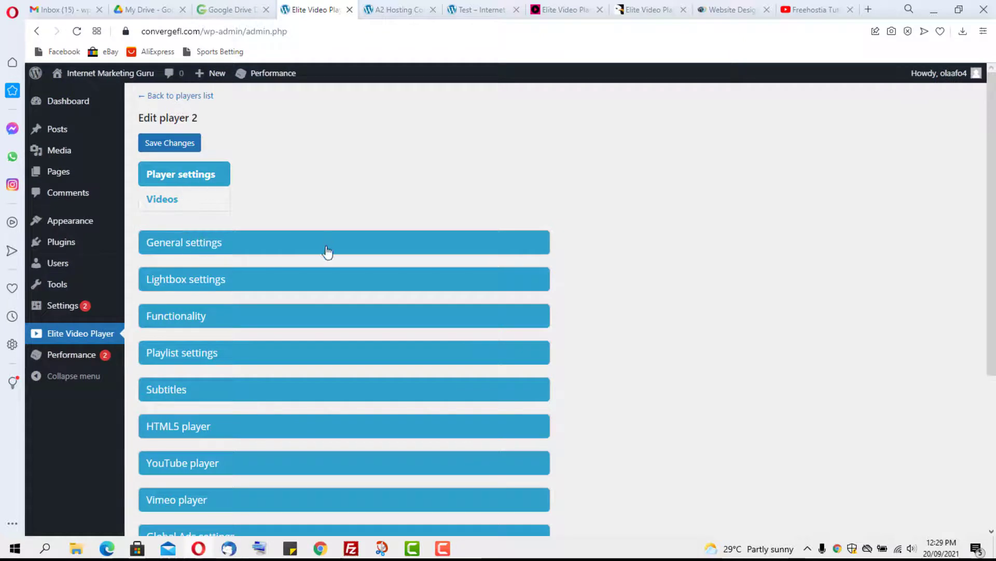
left_click(228, 244)
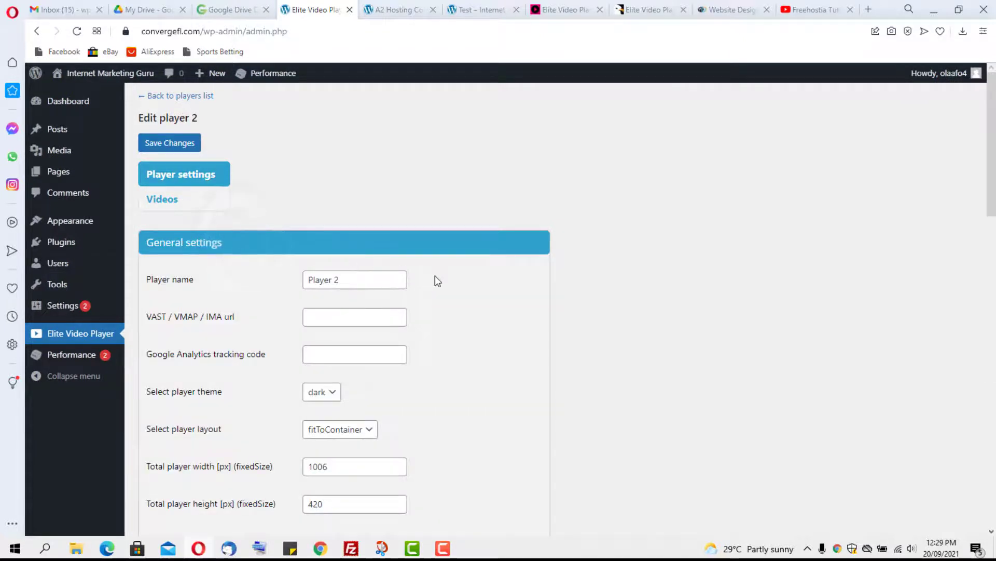
scroll(415, 278, "down", 4)
left_click(336, 206)
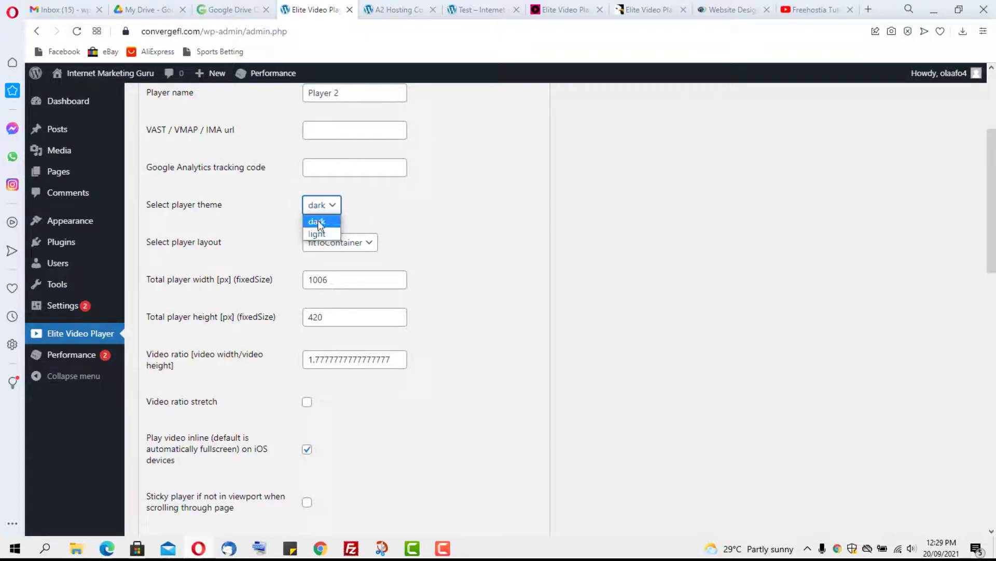
left_click(316, 221)
left_click(365, 242)
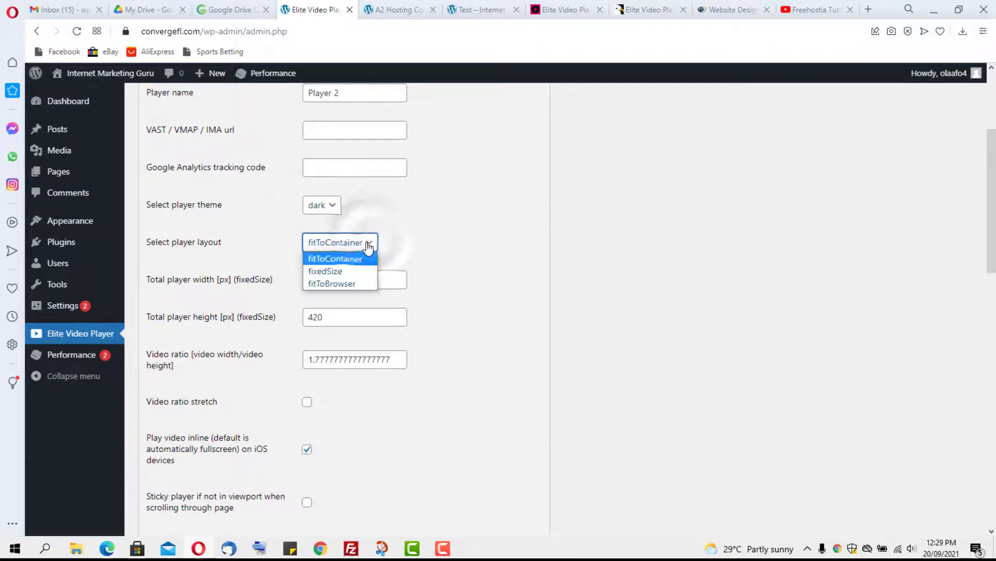
left_click(369, 247)
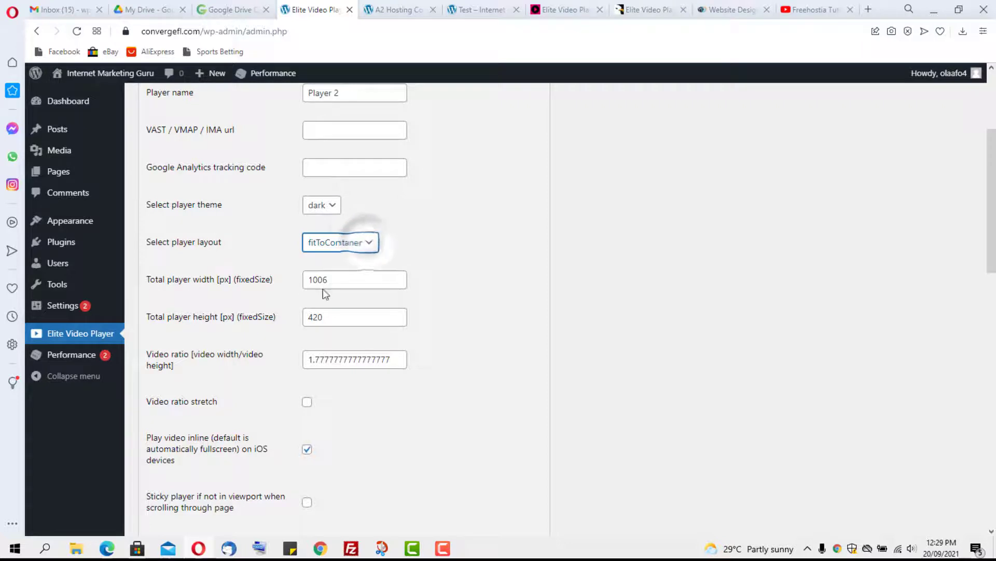
scroll(498, 255, "down", 7)
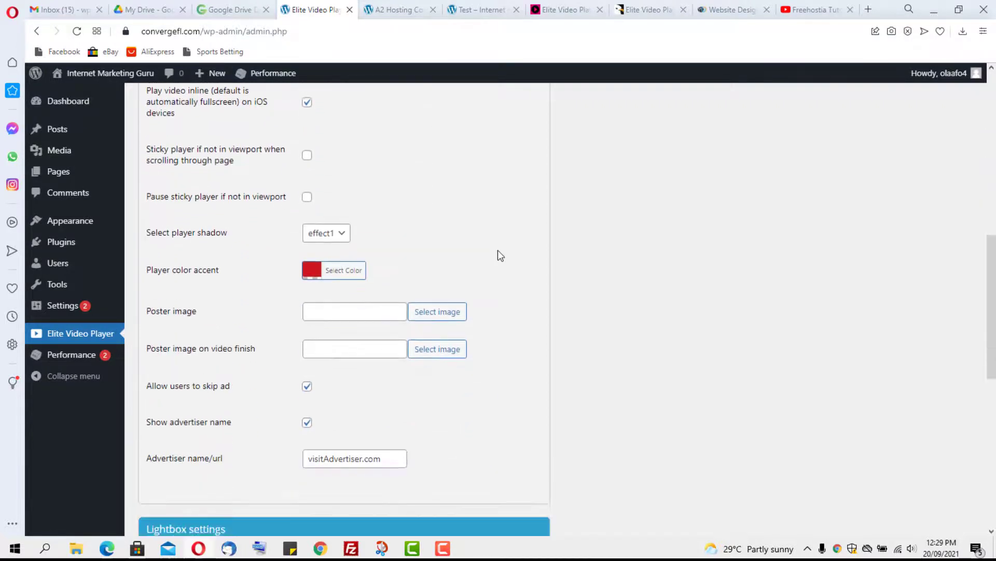
left_click(321, 249)
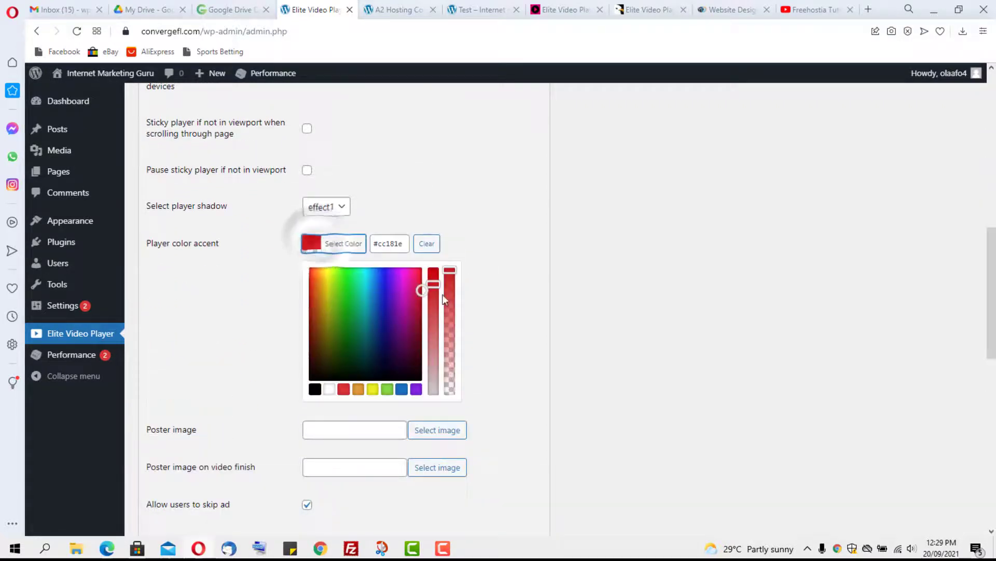
left_click(414, 279)
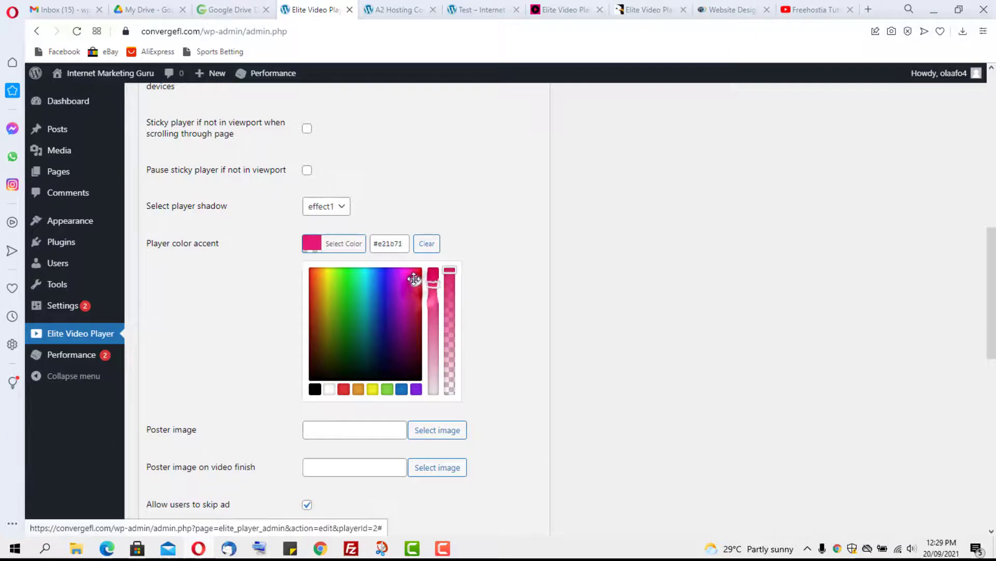
left_click(450, 215)
Step: In Manage elements, set the now playing title and rewind button to No
scroll(483, 218, "down", 4)
scroll(482, 218, "up", 2)
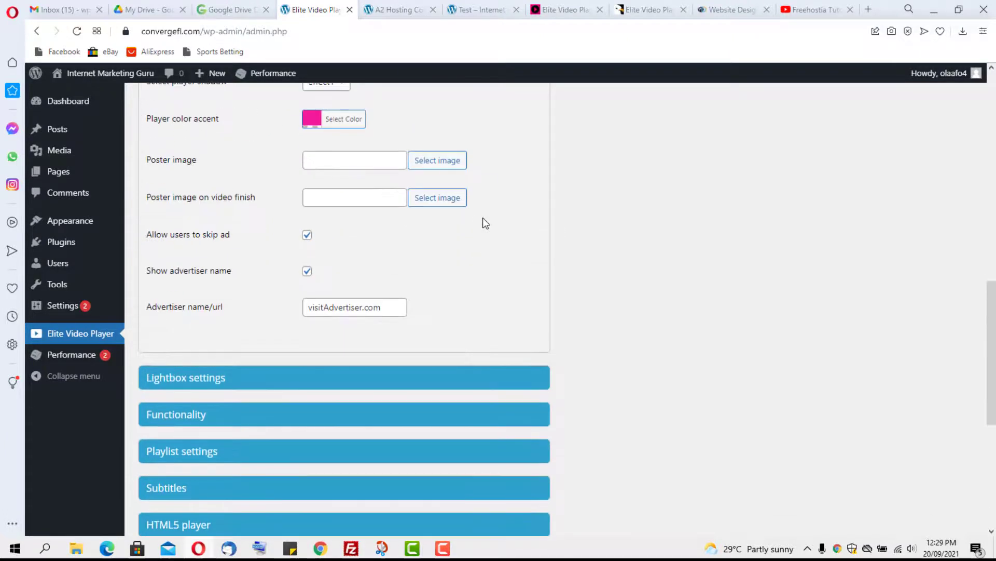
scroll(483, 219, "up", 1)
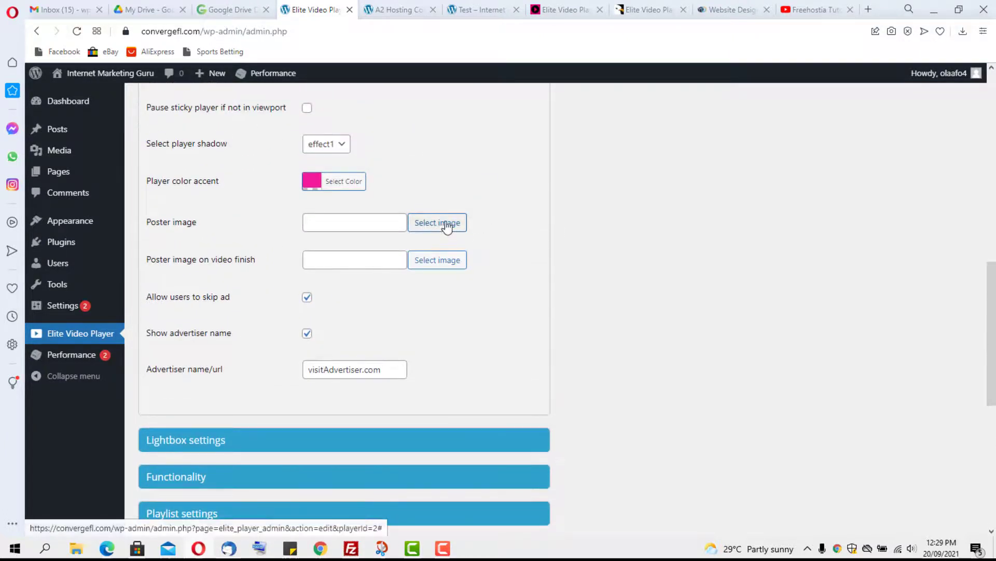
scroll(504, 210, "down", 1)
scroll(509, 210, "down", 3)
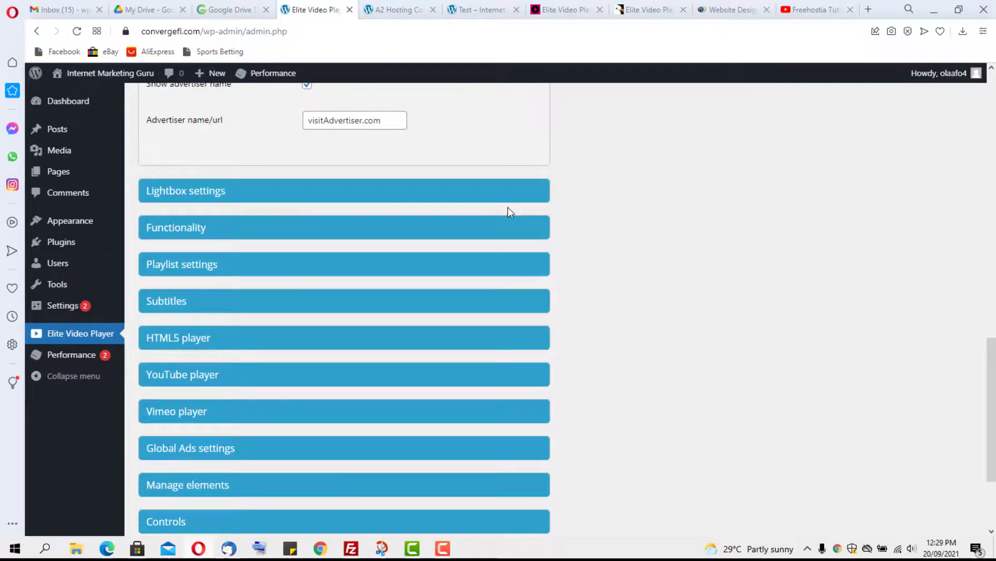
scroll(394, 197, "down", 2)
left_click(275, 99)
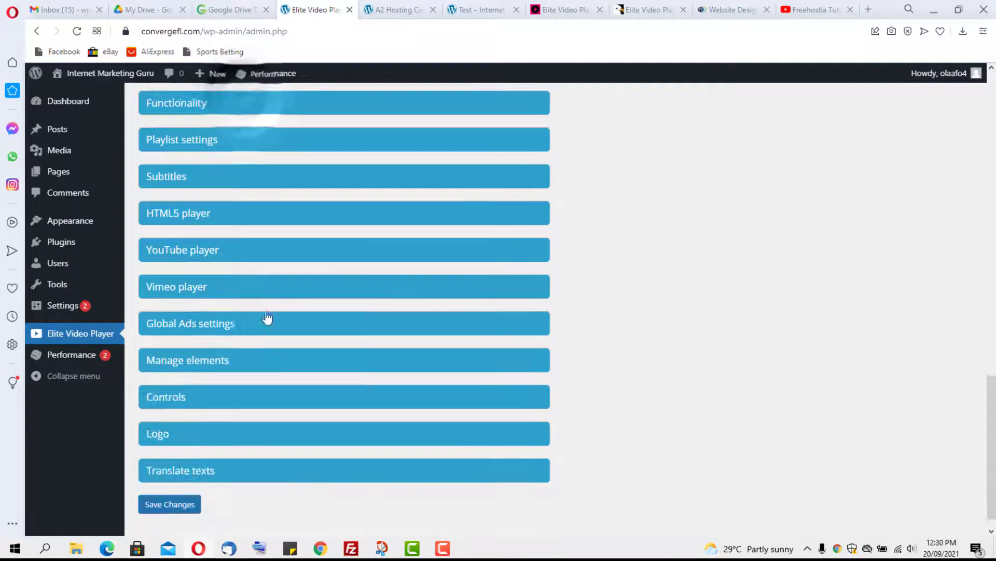
left_click(264, 359)
scroll(270, 353, "down", 4)
left_click(327, 149)
left_click(317, 177)
left_click(320, 185)
left_click(321, 213)
Step: Set the info, share, Facebook, Twitter and embed buttons to No, and save Player 2
left_click(321, 261)
left_click(318, 289)
left_click(321, 300)
left_click(318, 327)
scroll(316, 312, "down", 2)
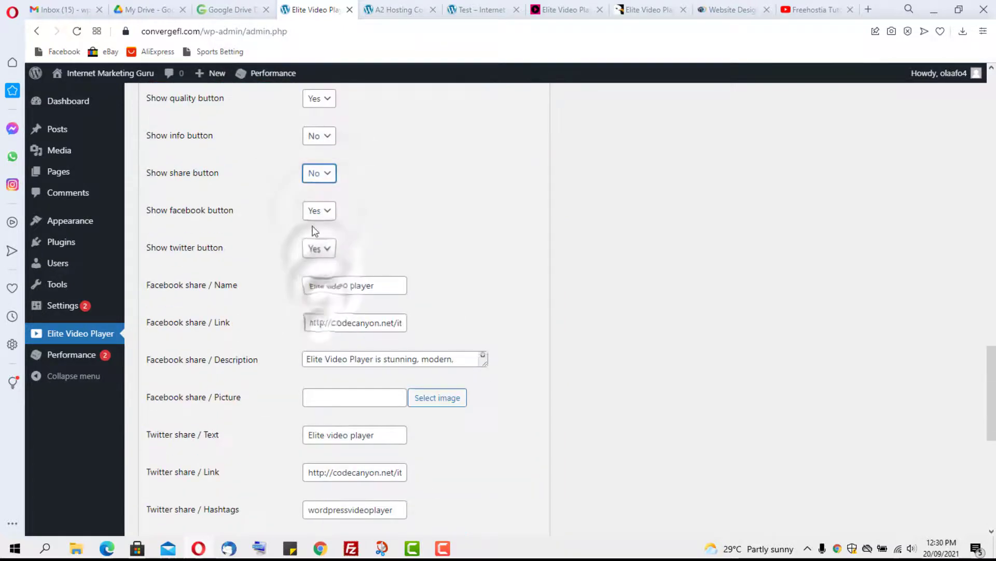
left_click(317, 210)
left_click(316, 239)
left_click(318, 248)
scroll(426, 235, "down", 2)
left_click(319, 340)
left_click(318, 369)
scroll(455, 371, "down", 4)
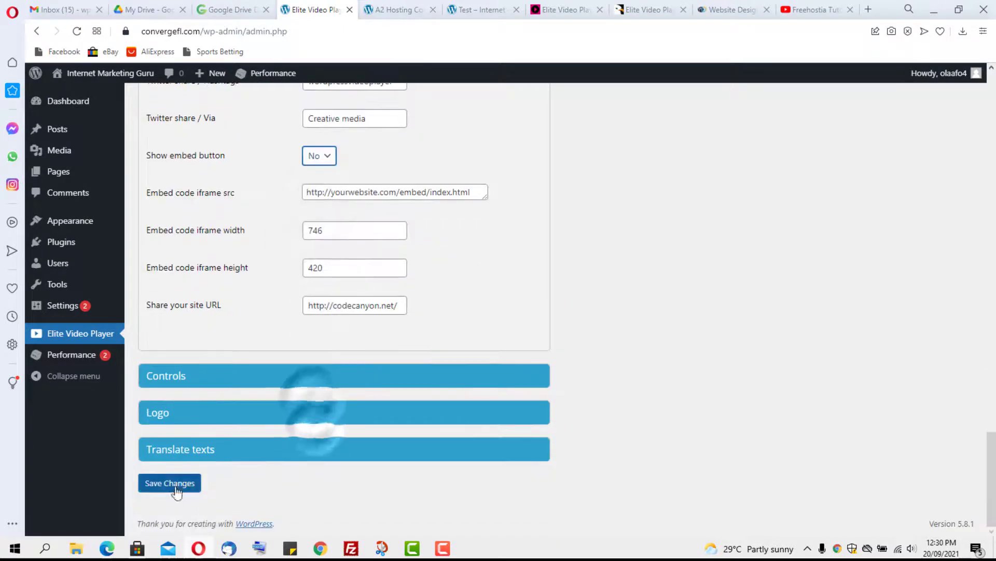
left_click(175, 485)
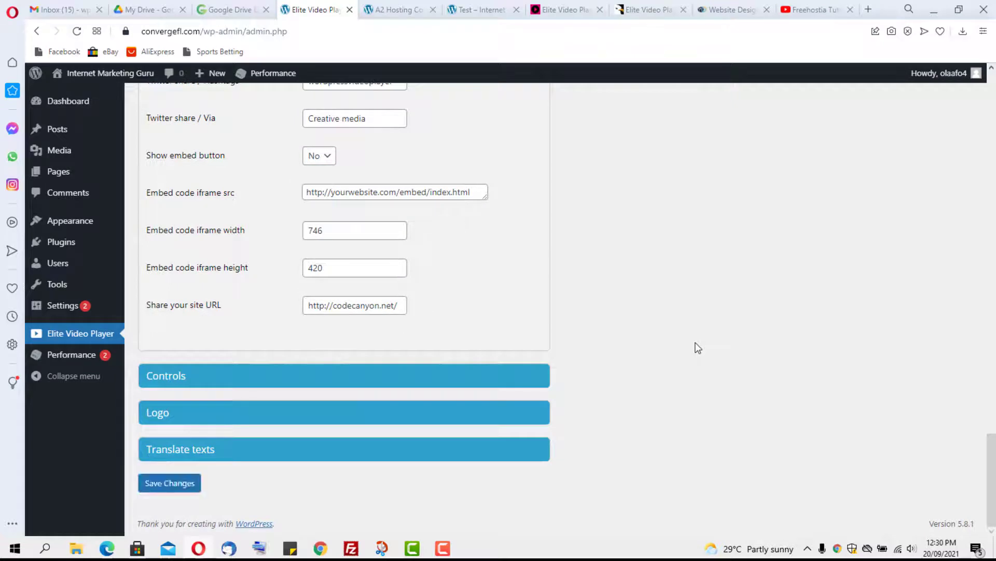
Step: Reload the A2 Hosting post to see the restyled player, then return to the players list
left_click(387, 10)
left_click(77, 31)
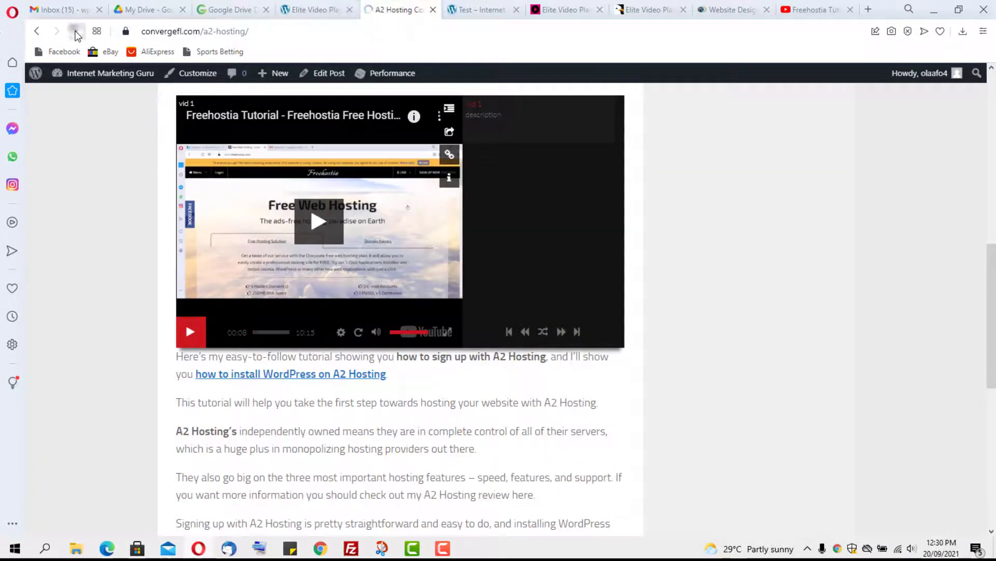
mouse_move(61, 76)
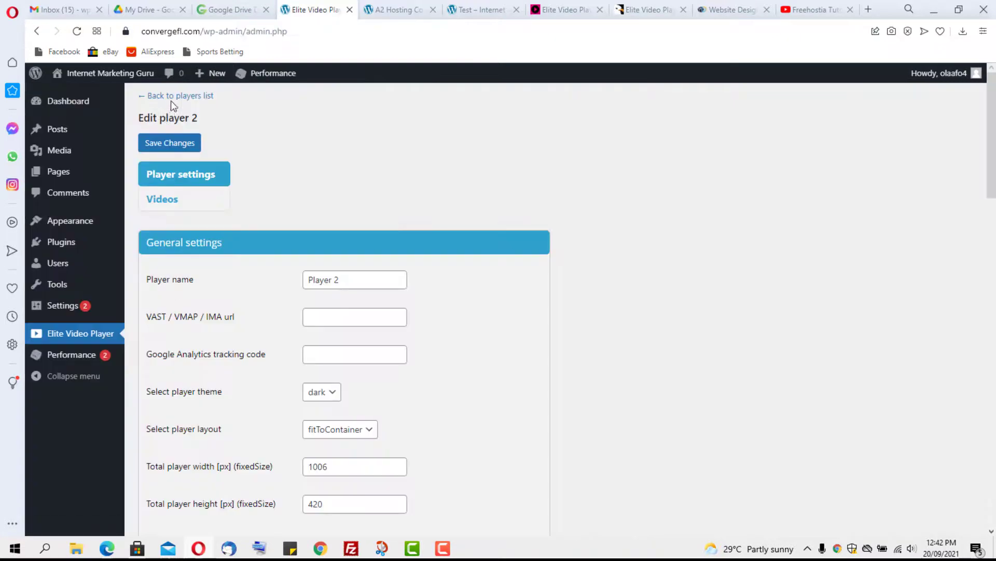
left_click(173, 97)
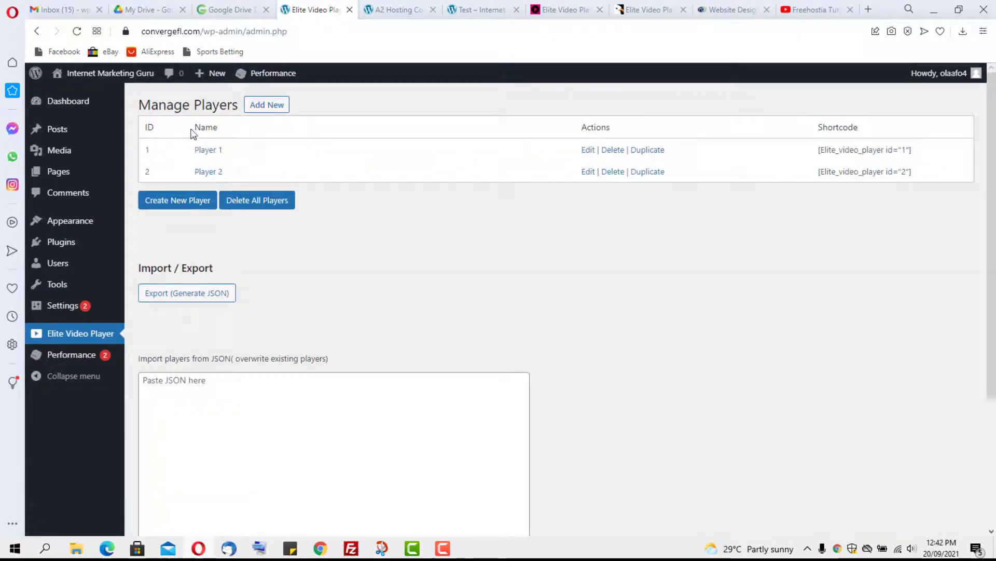
Step: In Player 1's general settings, overwrite the visitAdvertiser.com advertiser name with a new name
left_click(587, 151)
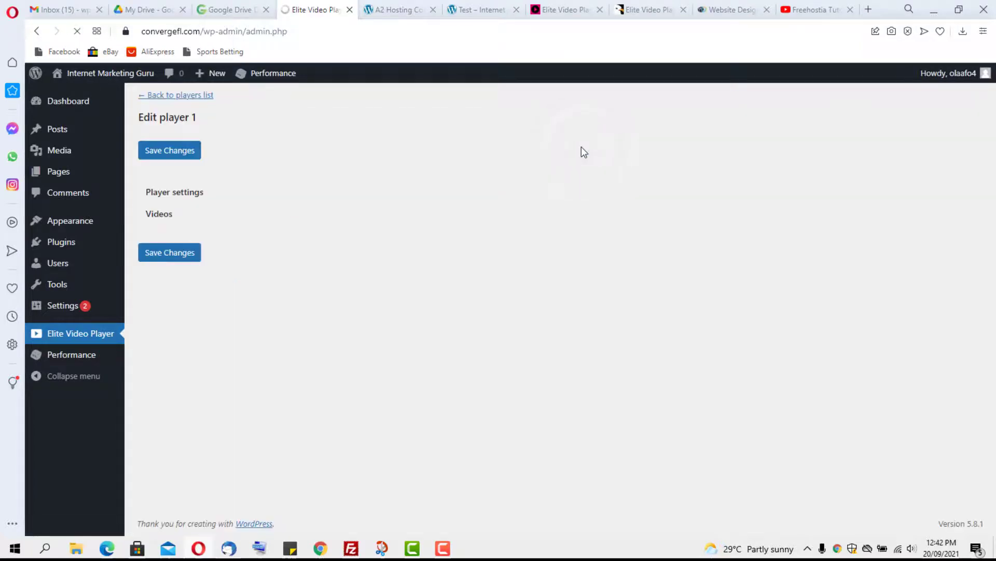
scroll(334, 129, "down", 2)
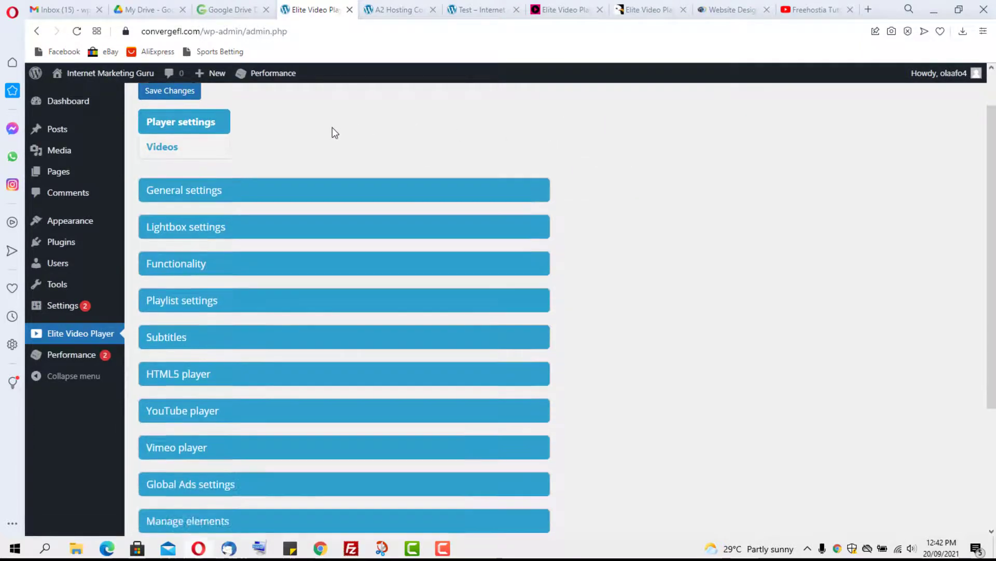
scroll(333, 132, "up", 2)
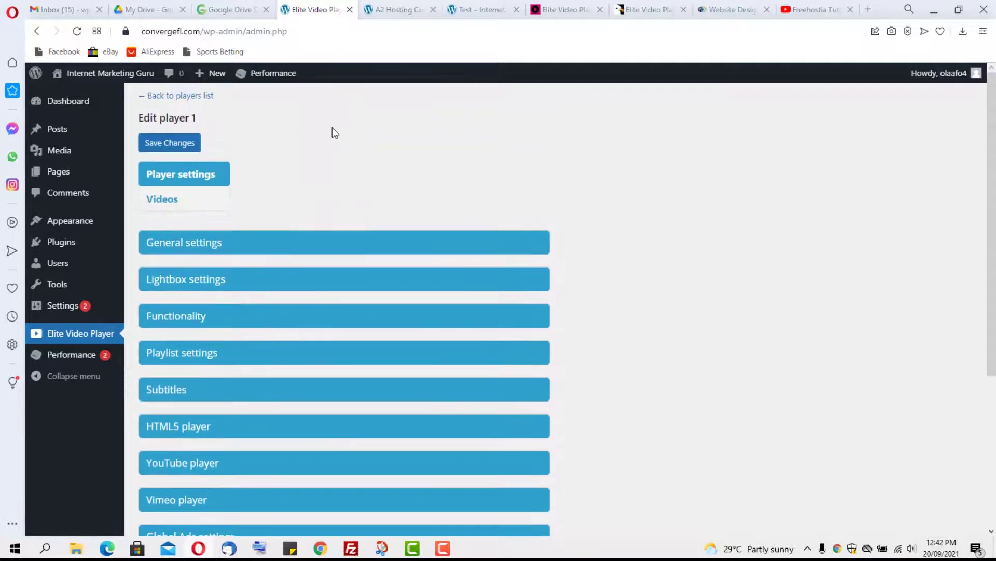
left_click(227, 245)
scroll(467, 244, "down", 6)
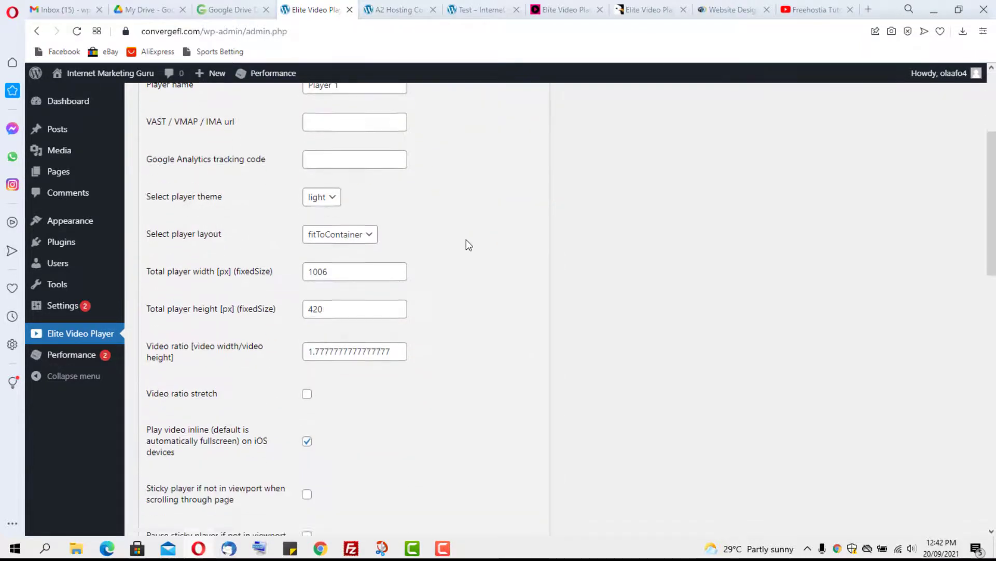
scroll(467, 244, "down", 7)
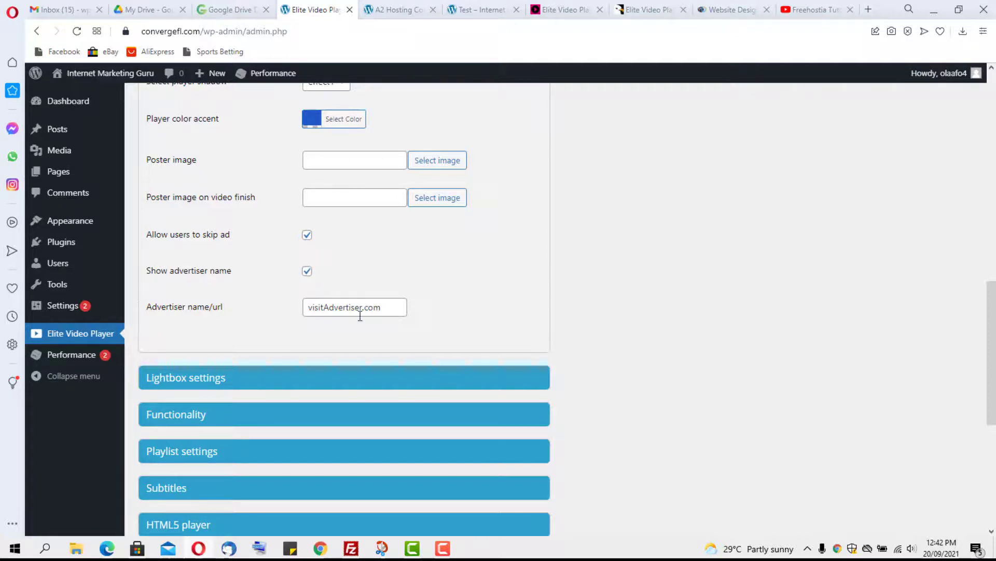
left_click_drag(387, 306, 262, 313)
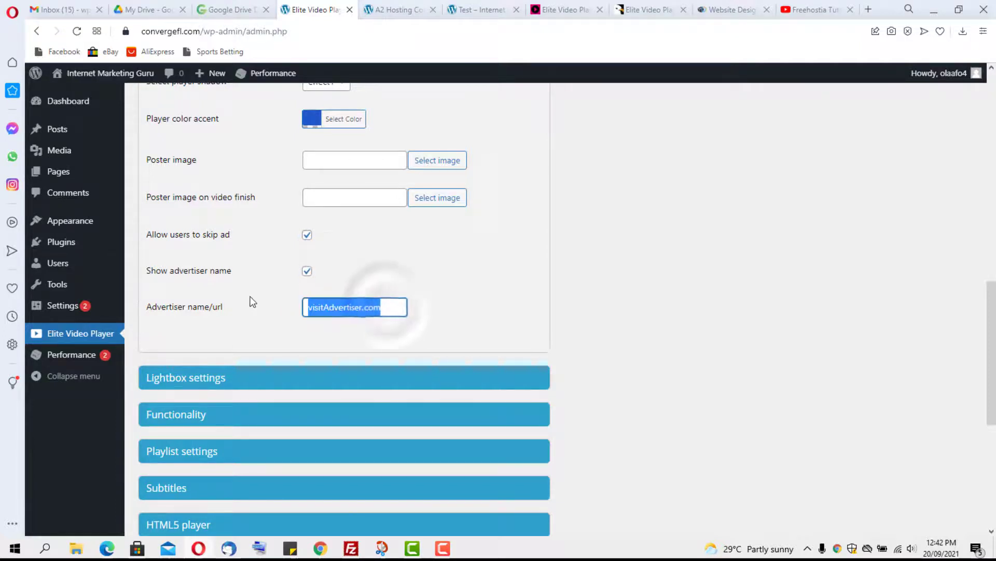
type("Daps")
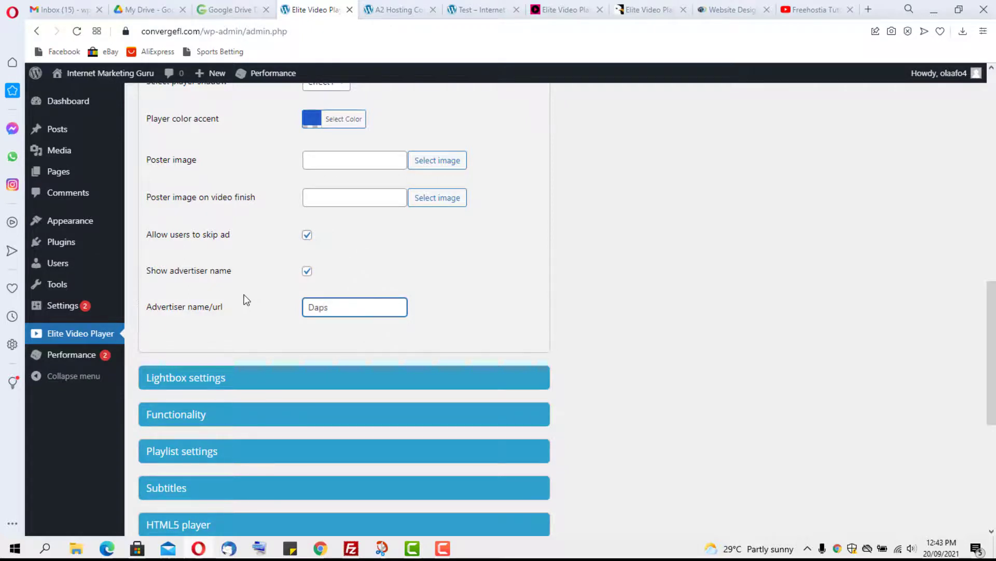
scroll(329, 310, "up", 12)
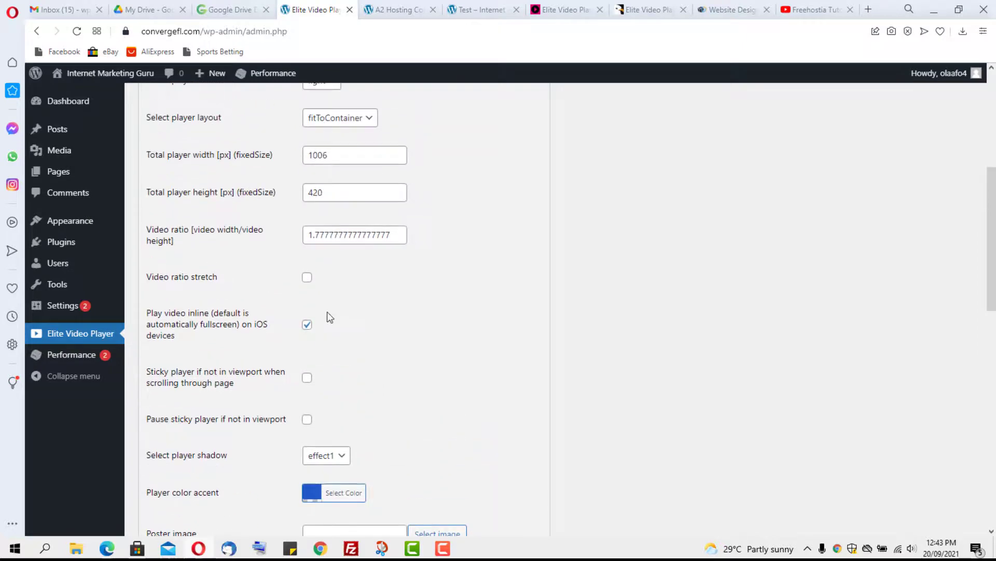
scroll(327, 305, "up", 2)
left_click(256, 241)
scroll(351, 293, "down", 5)
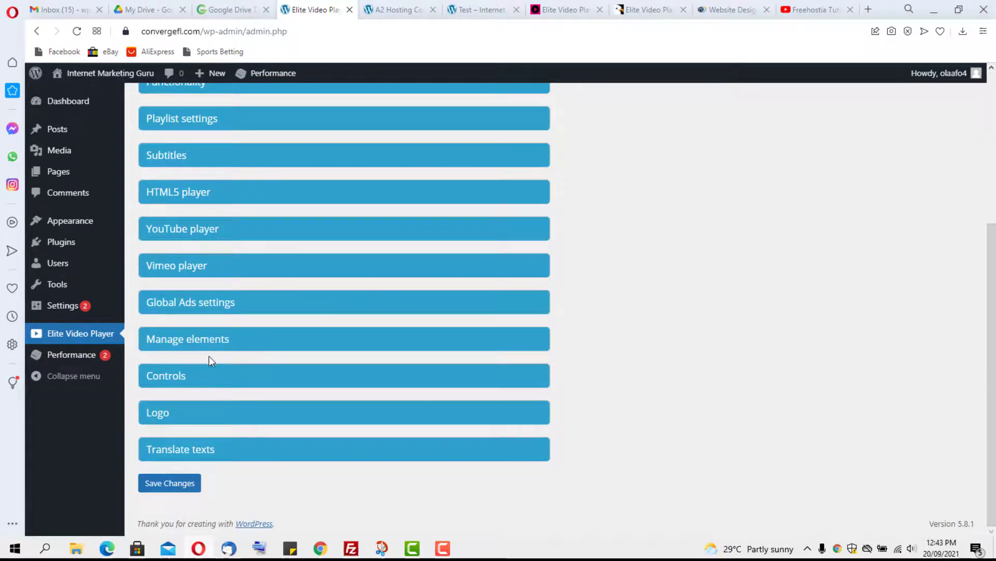
left_click(232, 306)
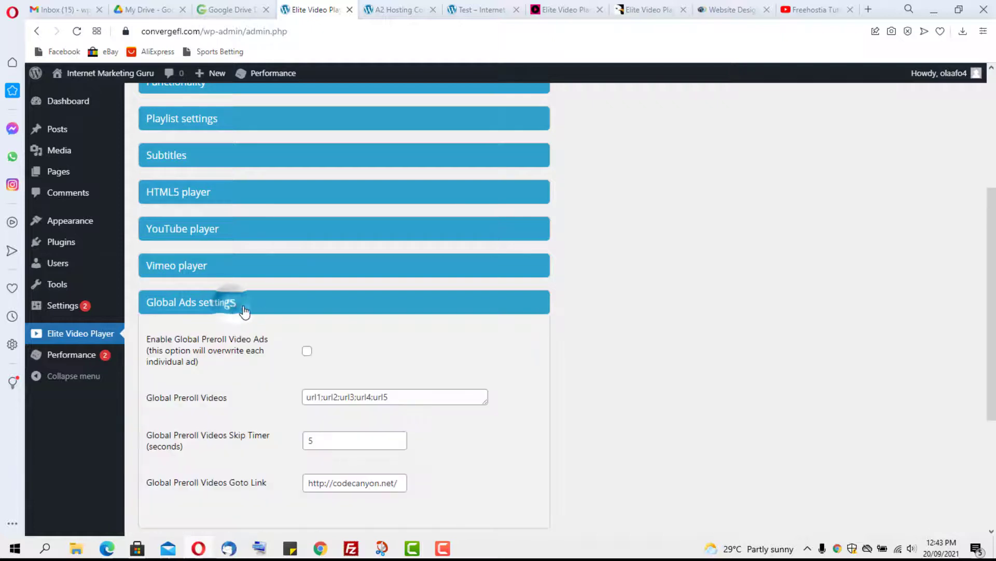
scroll(465, 338, "down", 4)
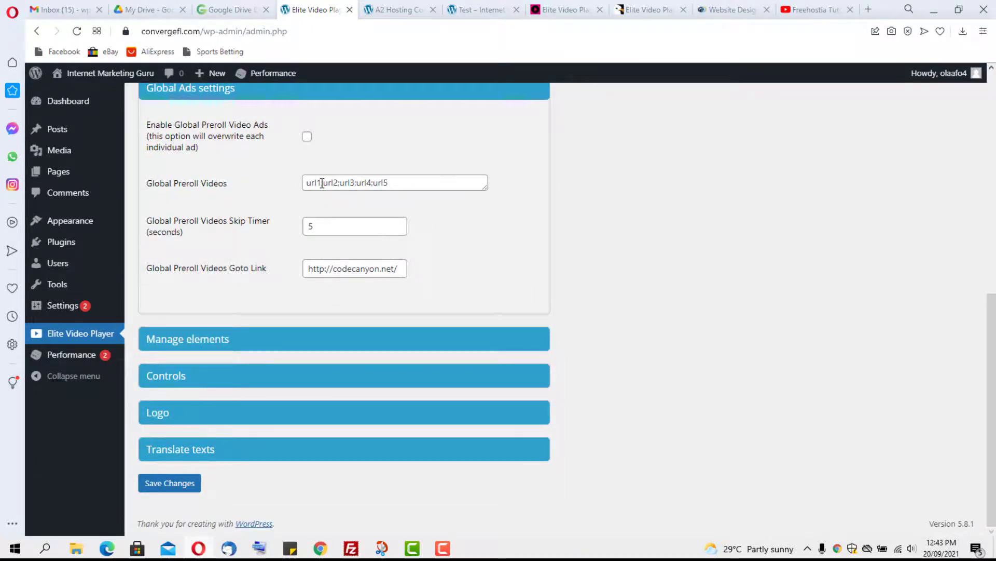
triple_click(442, 182)
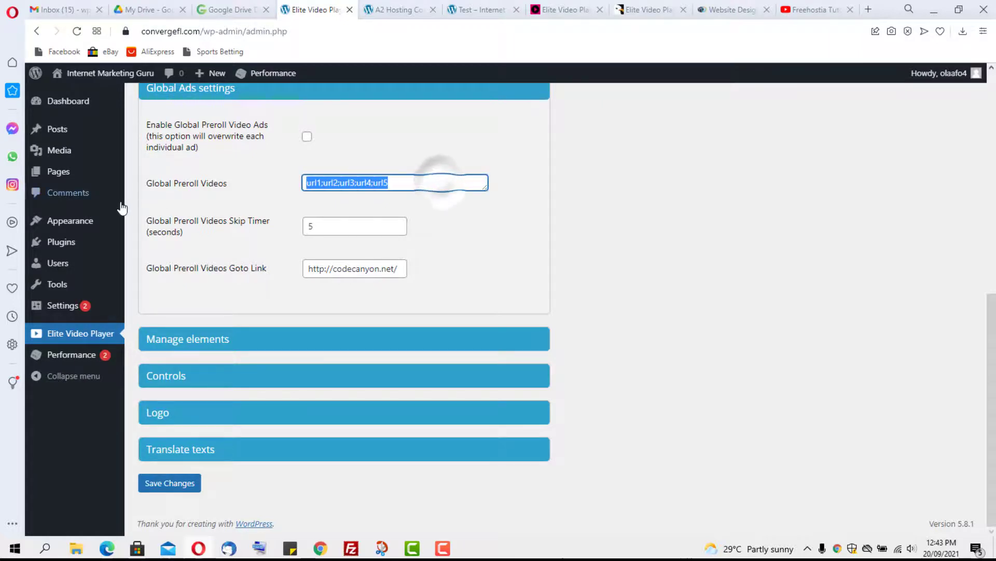
key("ctrl+v")
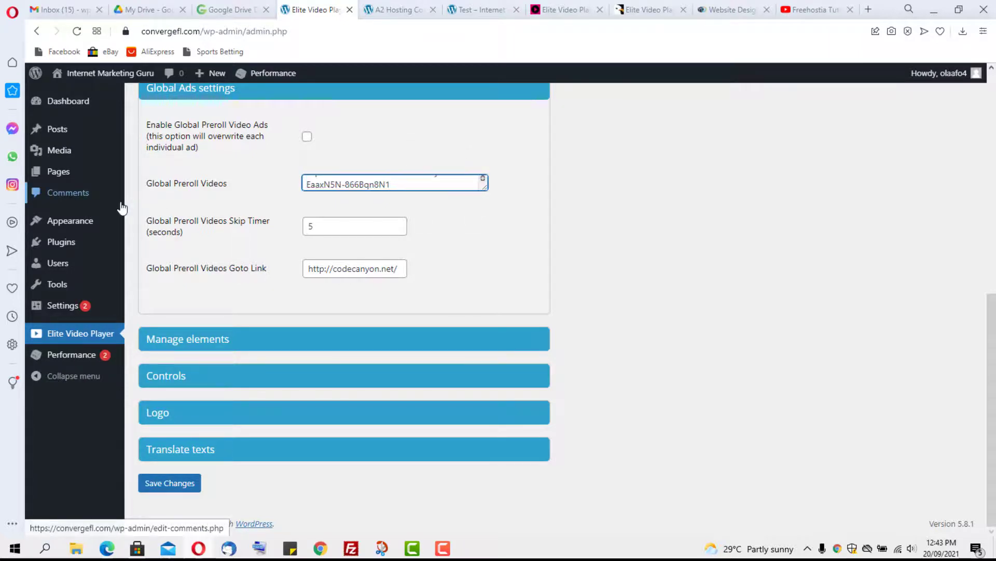
scroll(324, 224, "up", 1)
scroll(325, 223, "down", 1)
left_click_drag(401, 269, 291, 265)
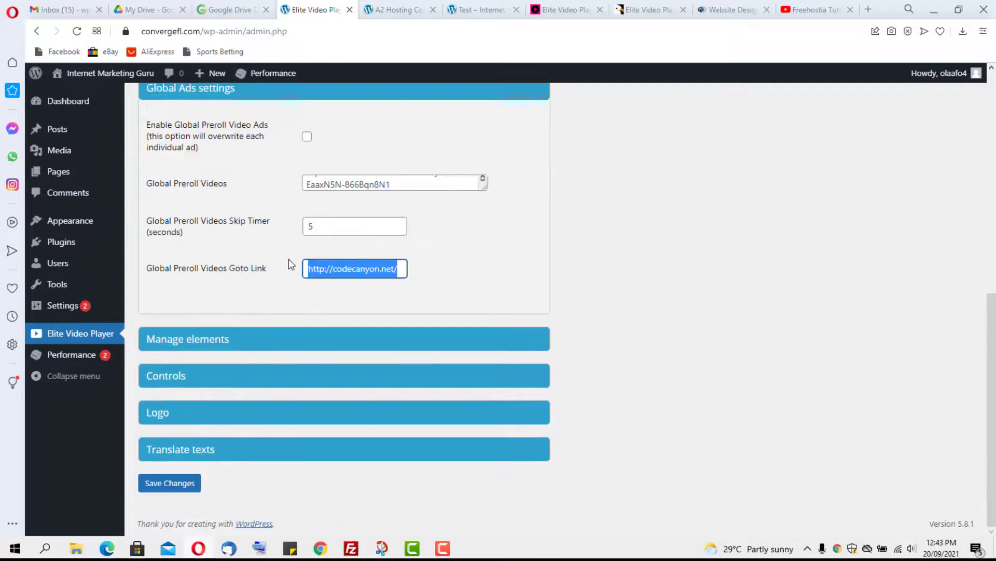
type("http")
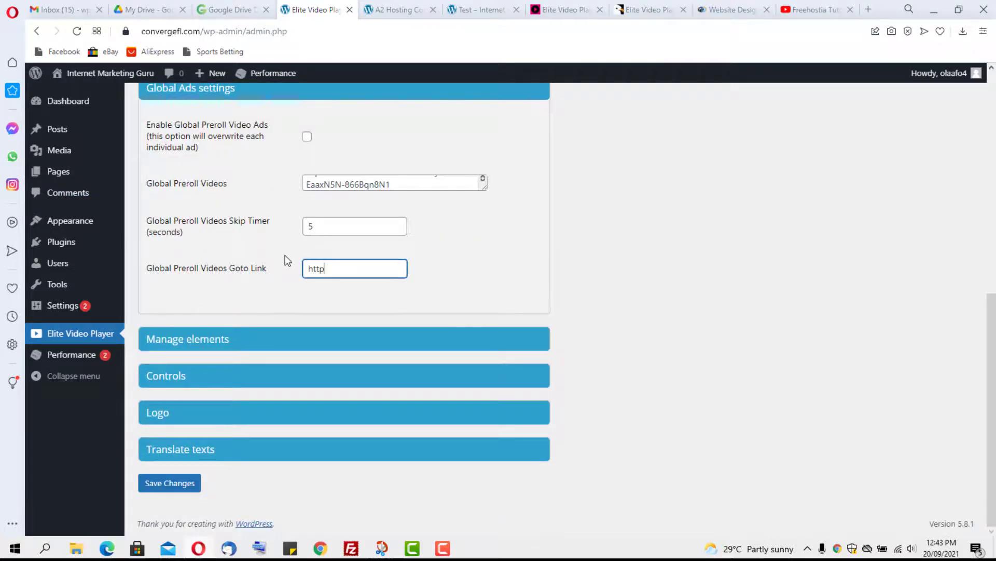
type("s://dapstu")
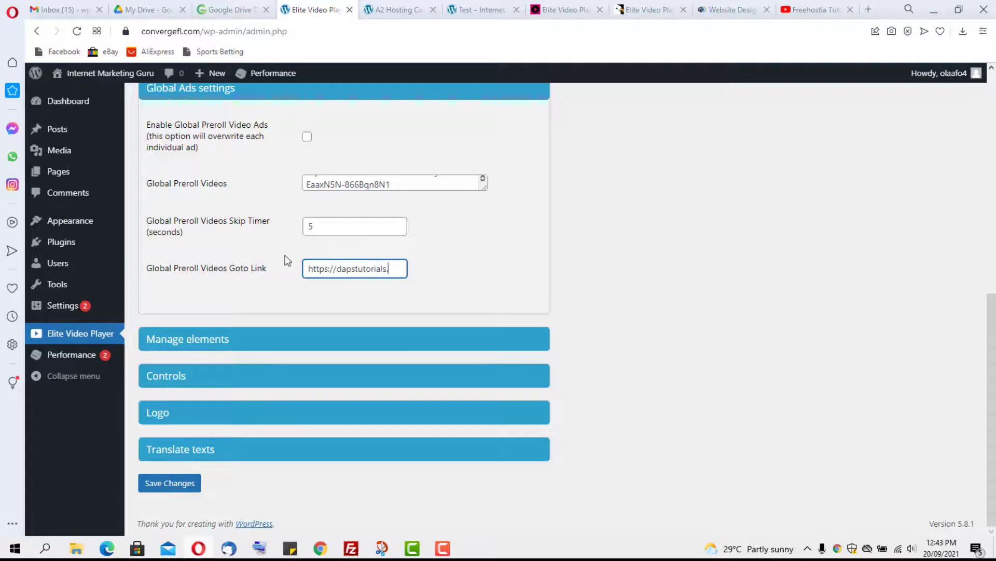
type("torials.com")
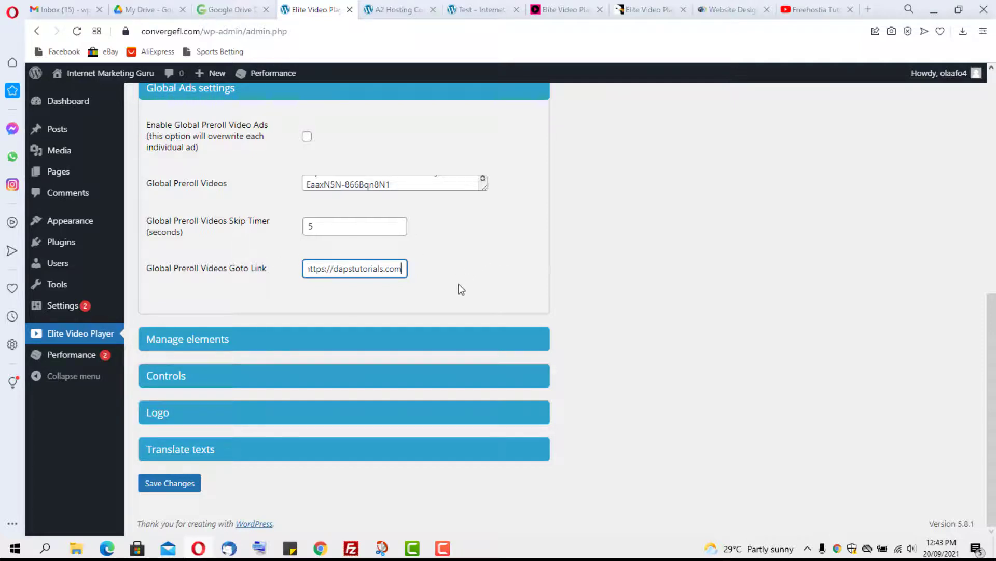
left_click(170, 484)
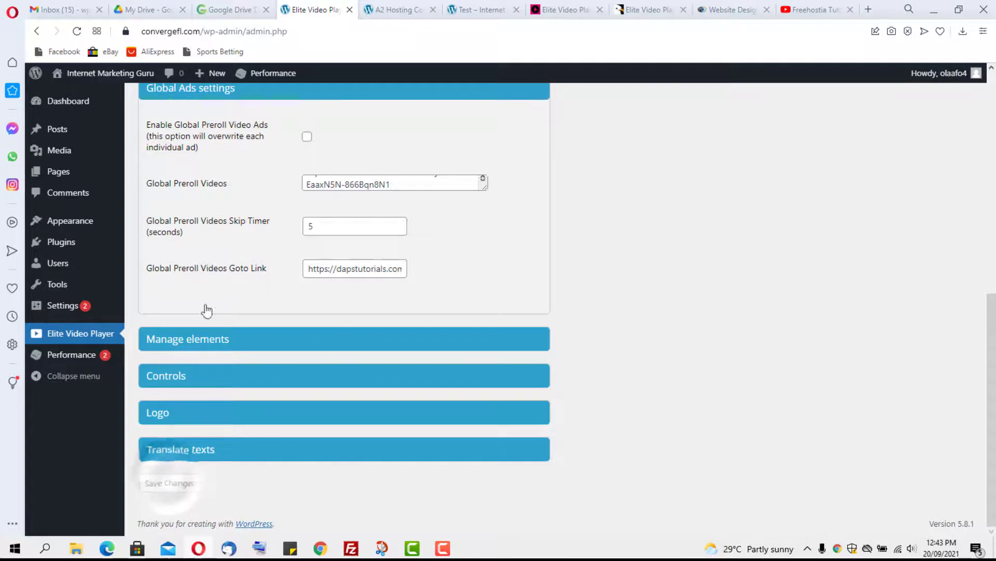
Step: Enable Global Preroll Video Ads and save the settings
scroll(310, 113, "up", 2)
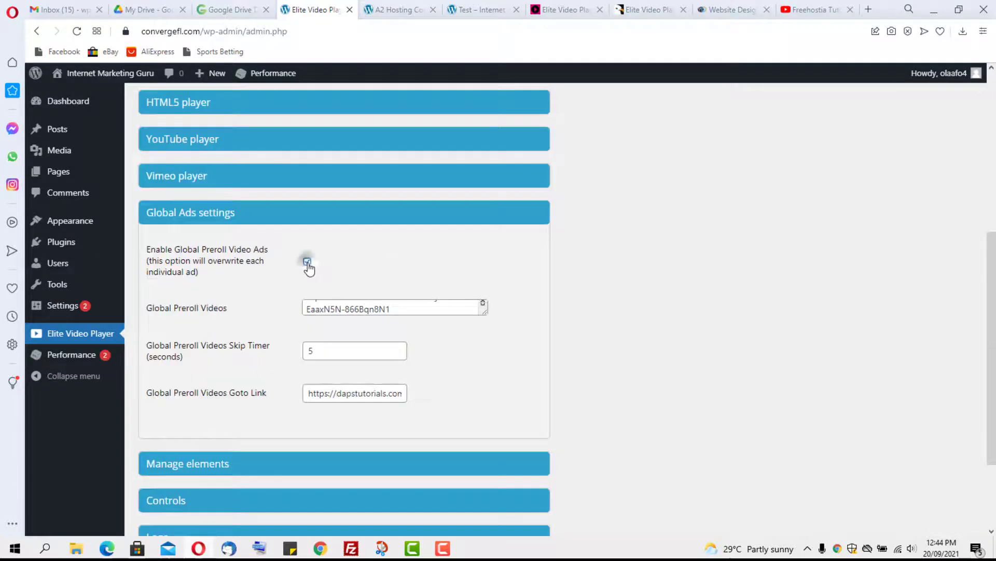
scroll(309, 267, "down", 2)
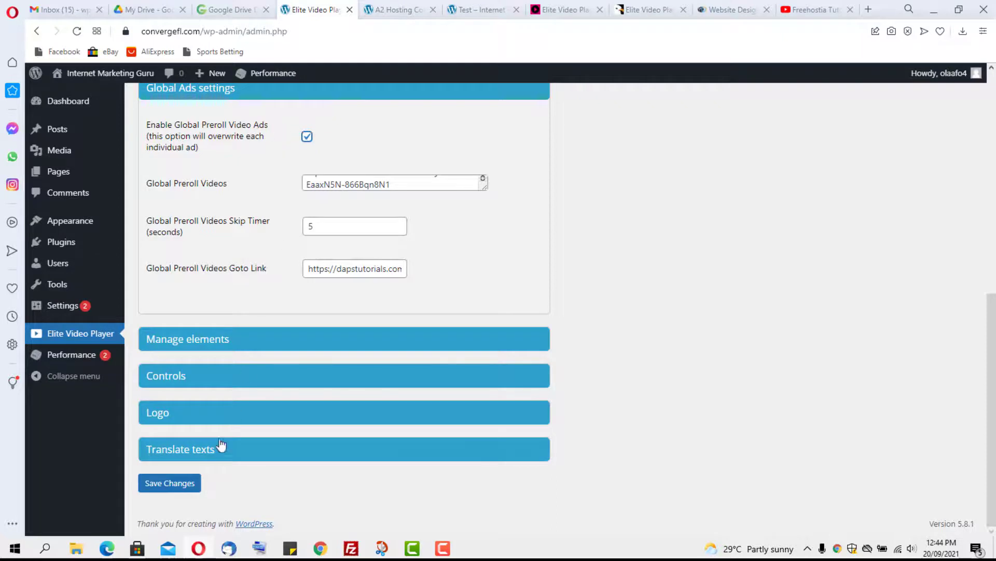
left_click(157, 482)
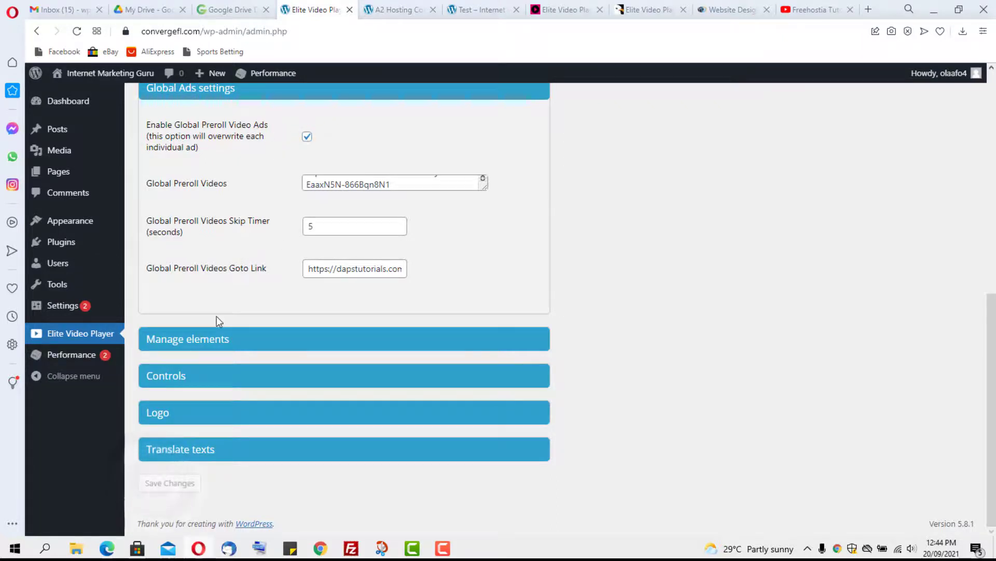
scroll(216, 316, "up", 5)
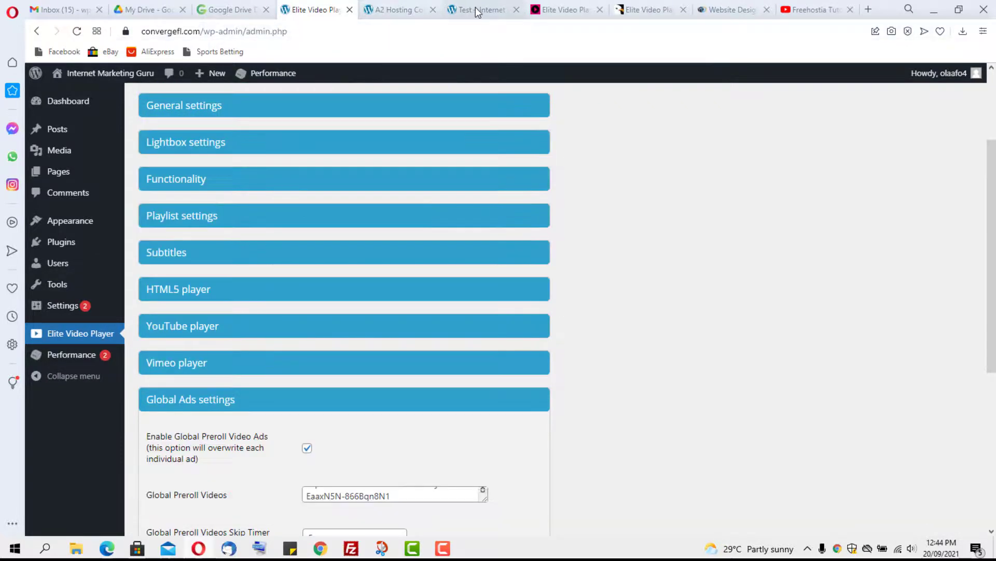
left_click(478, 10)
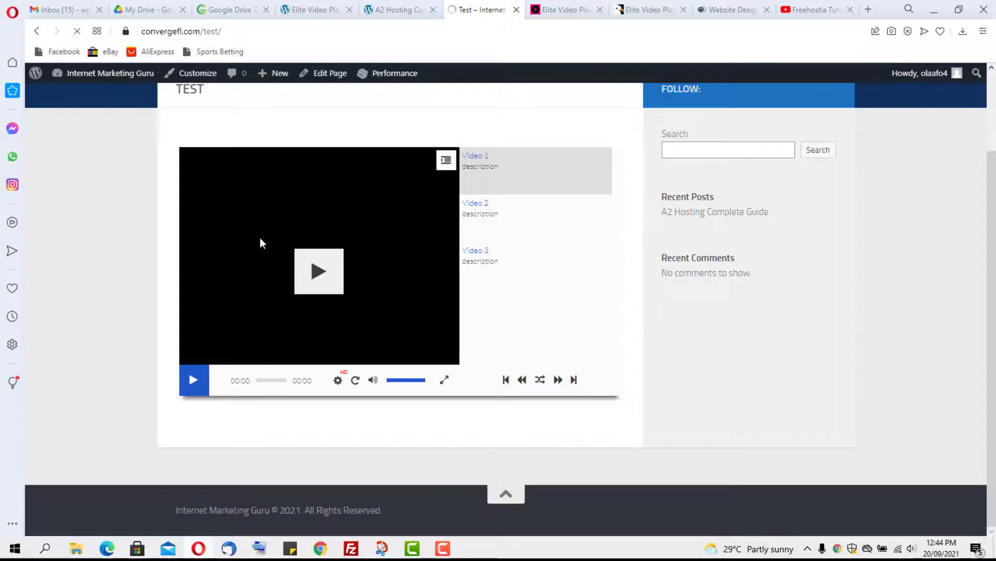
left_click(193, 380)
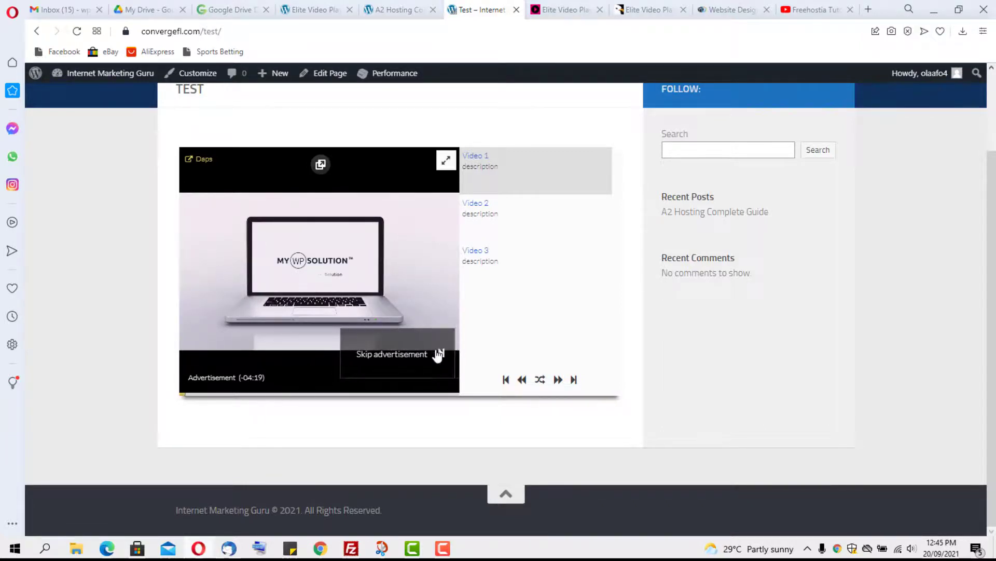
left_click(405, 355)
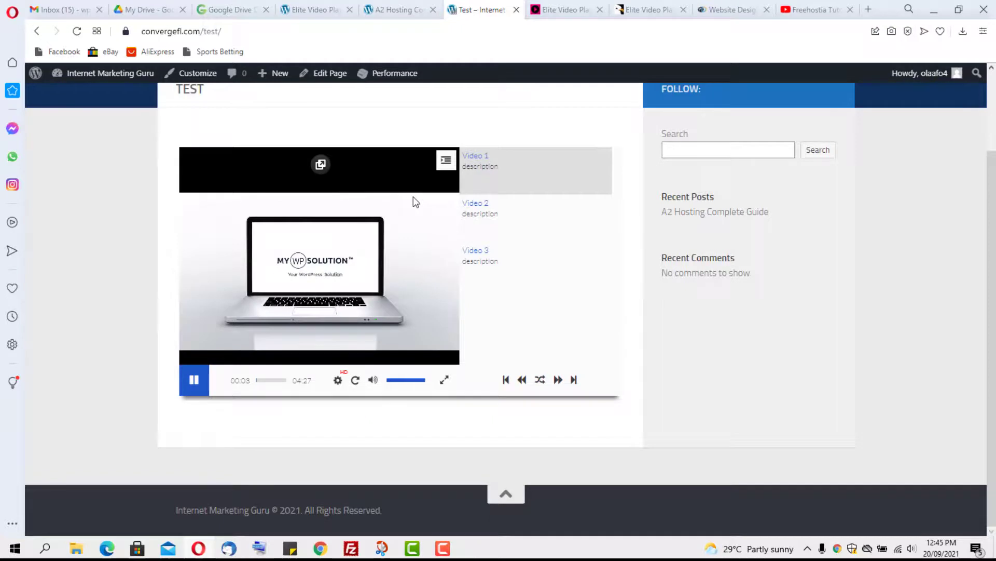
left_click(192, 387)
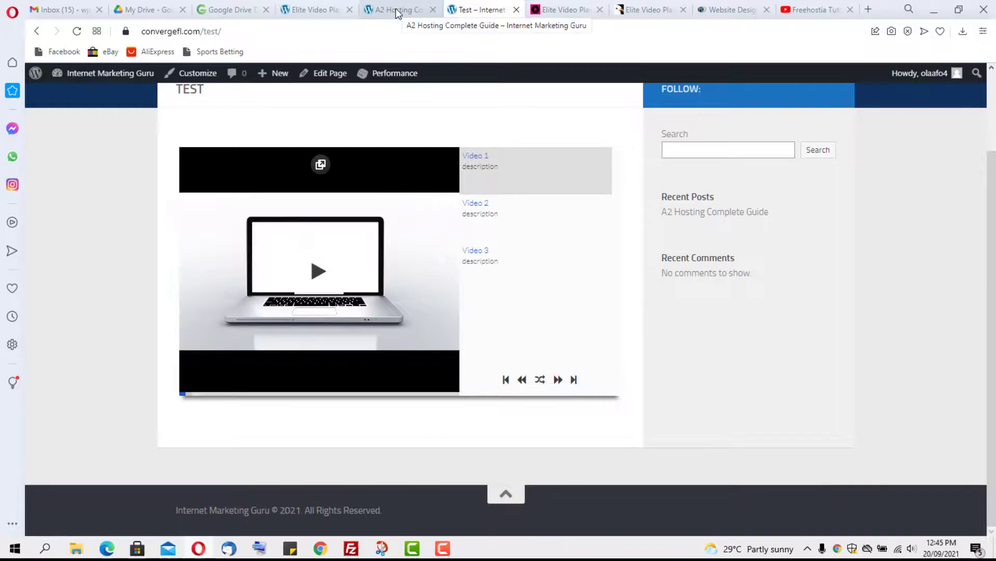
left_click(311, 10)
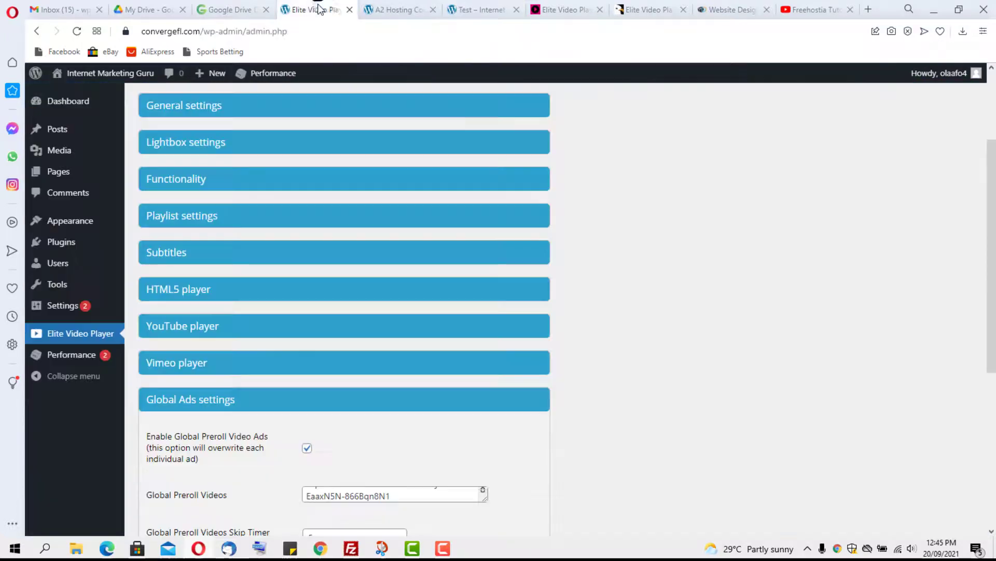
Step: Set the playlist's show option to Off in the Playlist settings
left_click(241, 228)
left_click(355, 255)
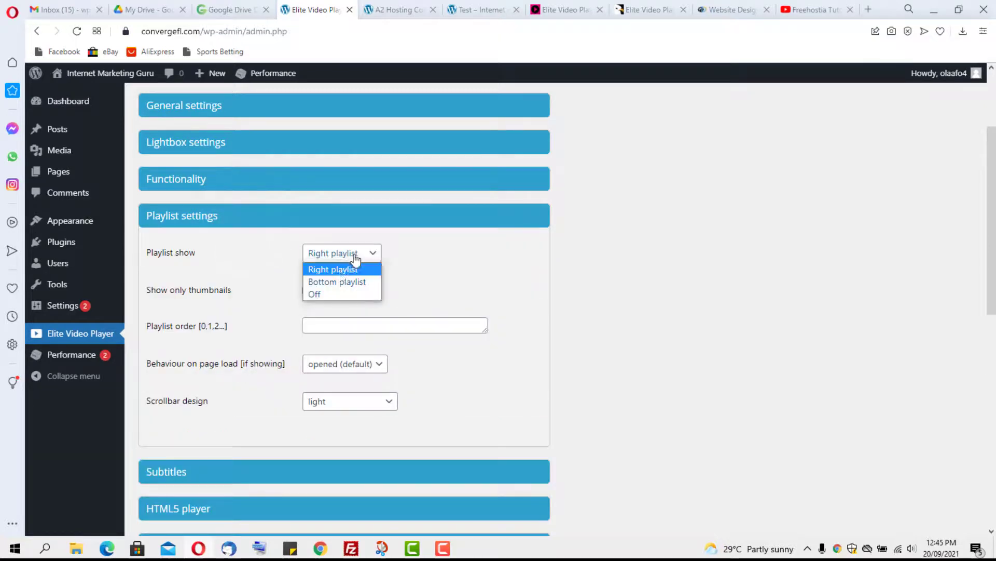
left_click(326, 295)
scroll(445, 306, "down", 6)
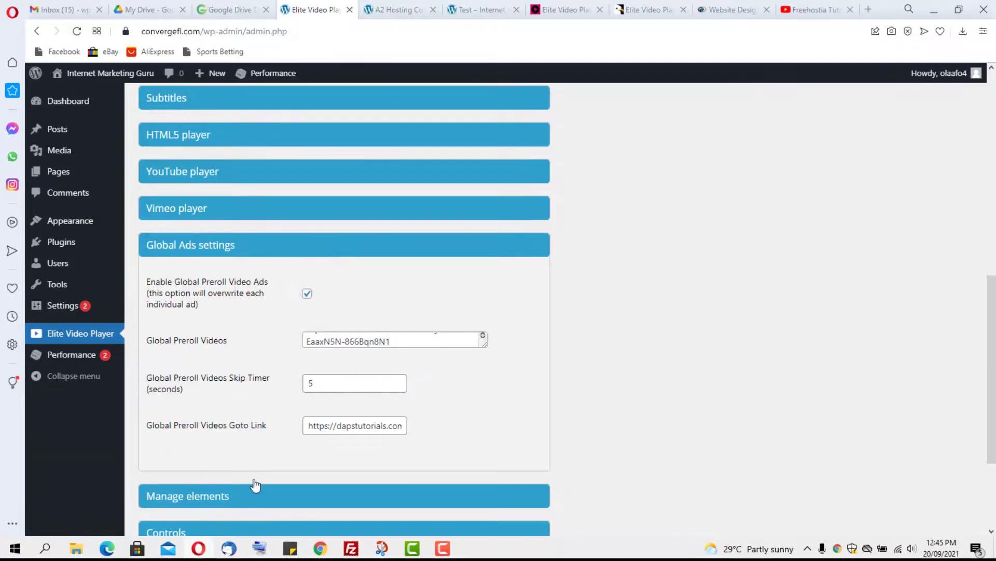
scroll(255, 485, "down", 3)
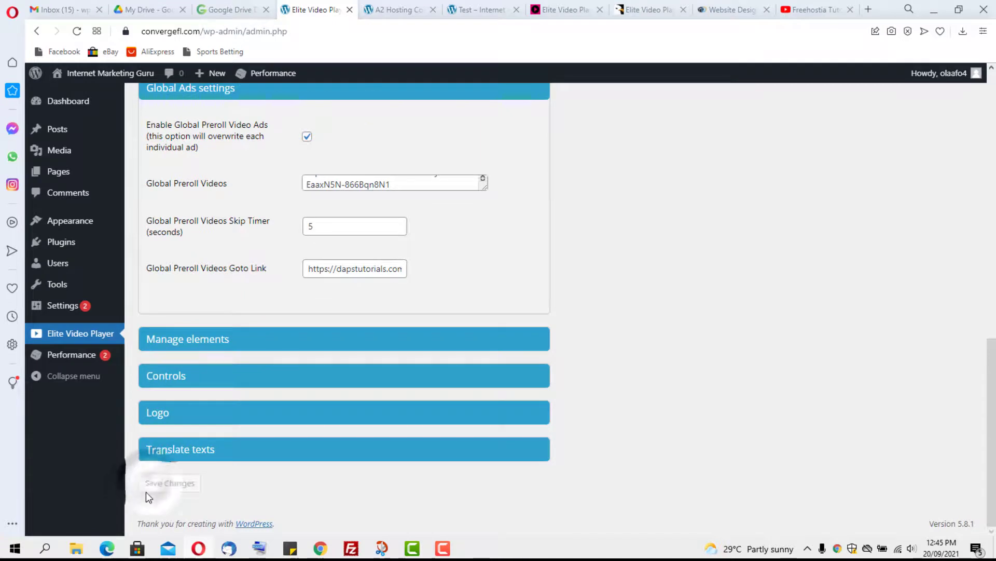
left_click(394, 7)
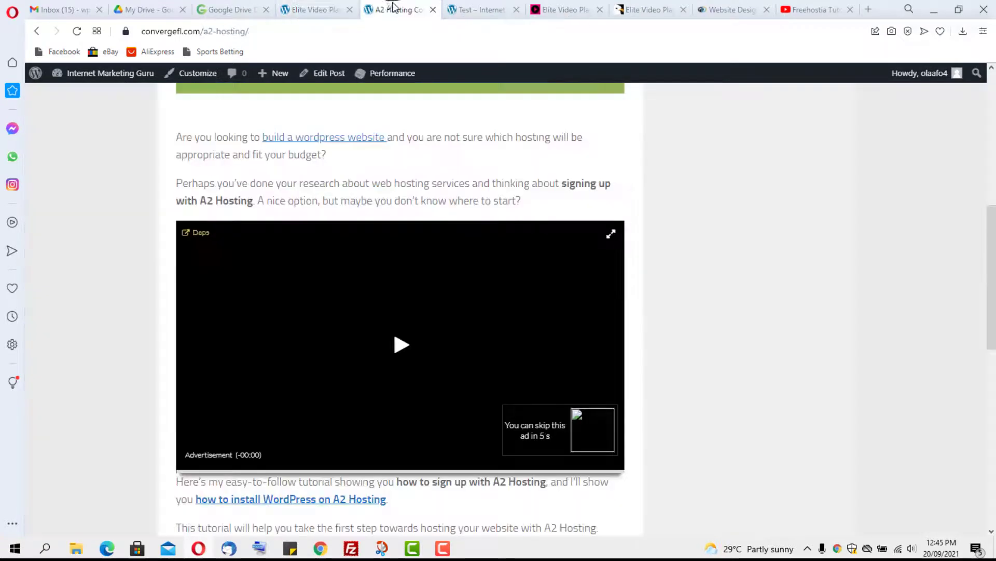
Step: Reload the Test page, play and skip the preroll ad, then pause the main video
left_click(474, 9)
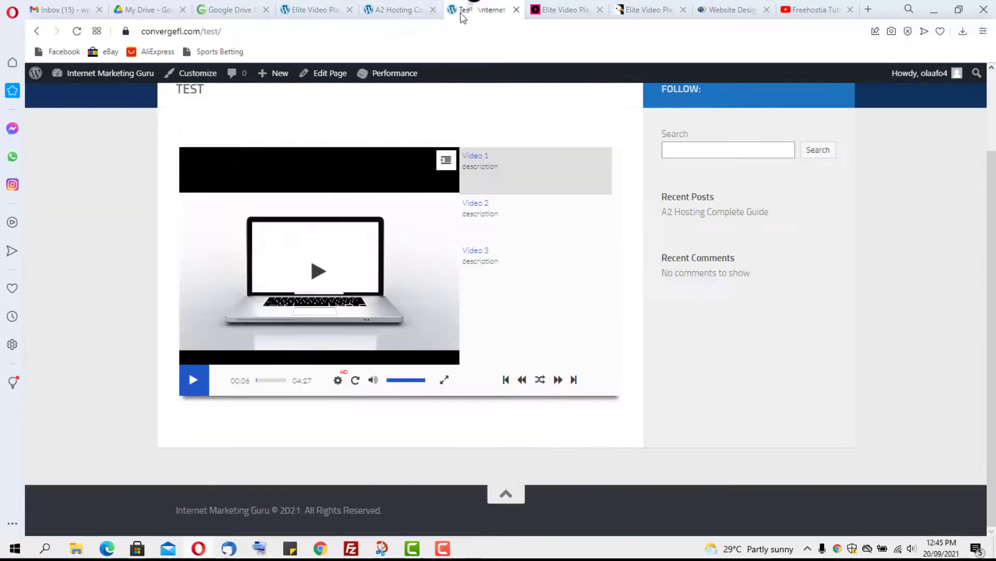
left_click(76, 32)
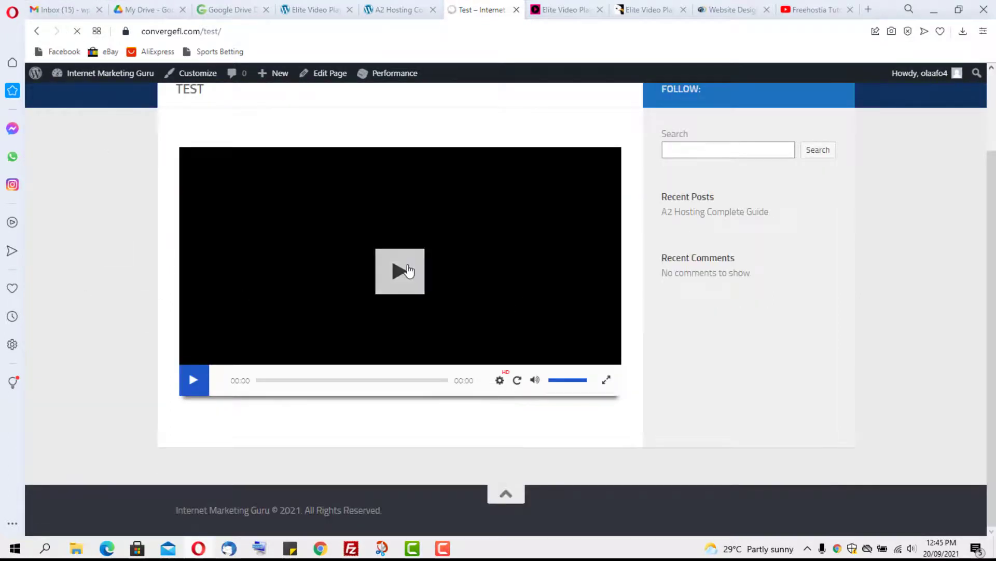
left_click(407, 264)
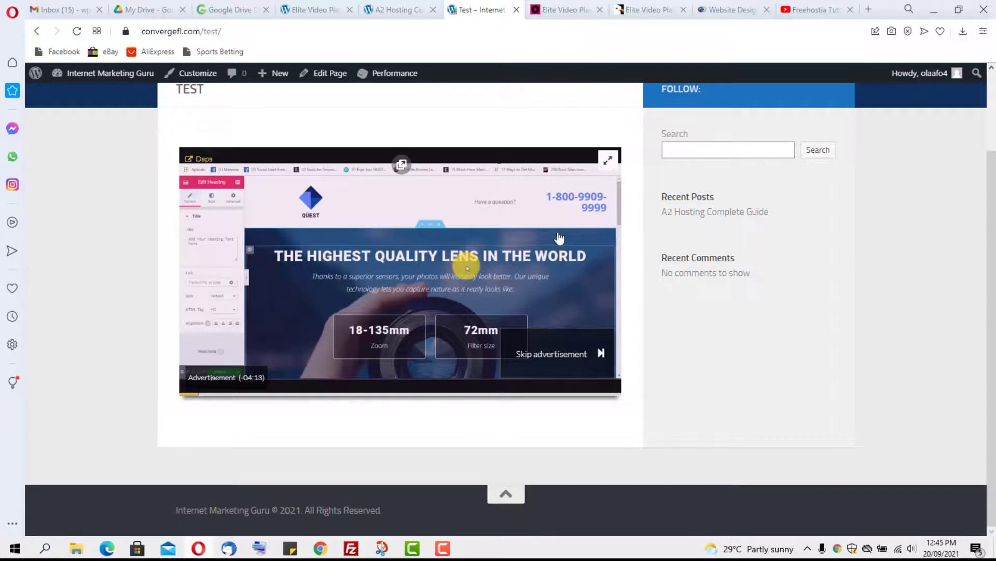
left_click(549, 358)
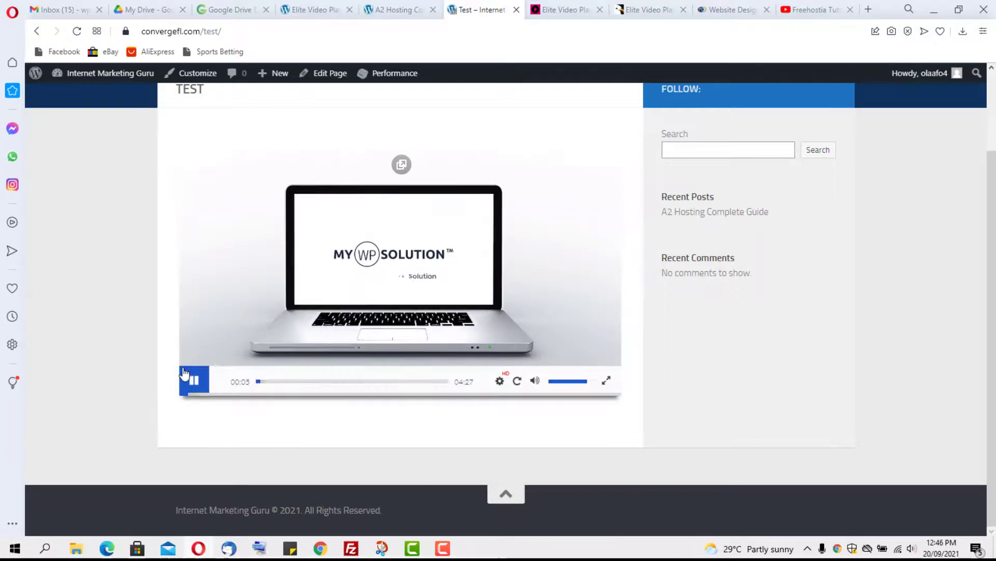
left_click(194, 380)
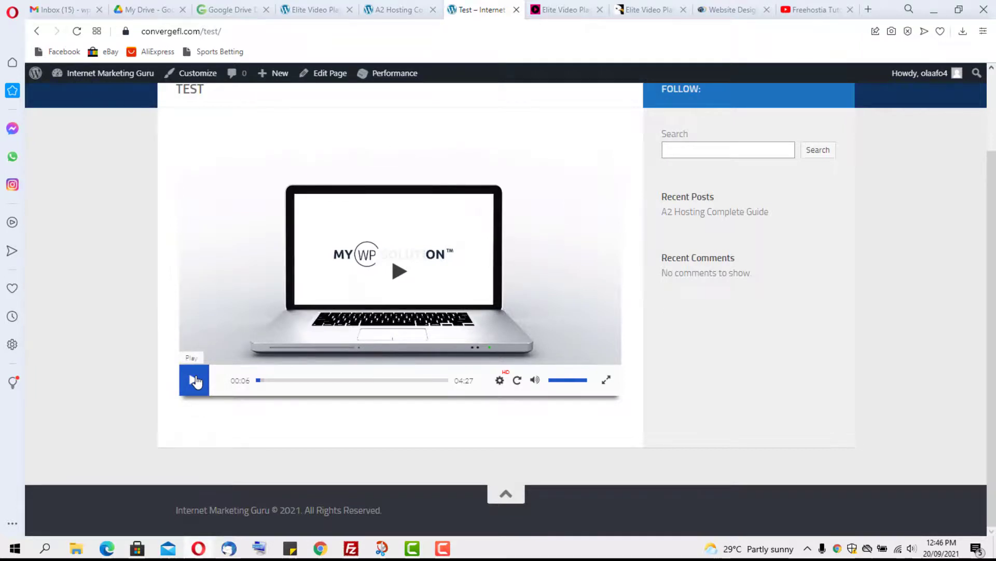
scroll(245, 325, "up", 2)
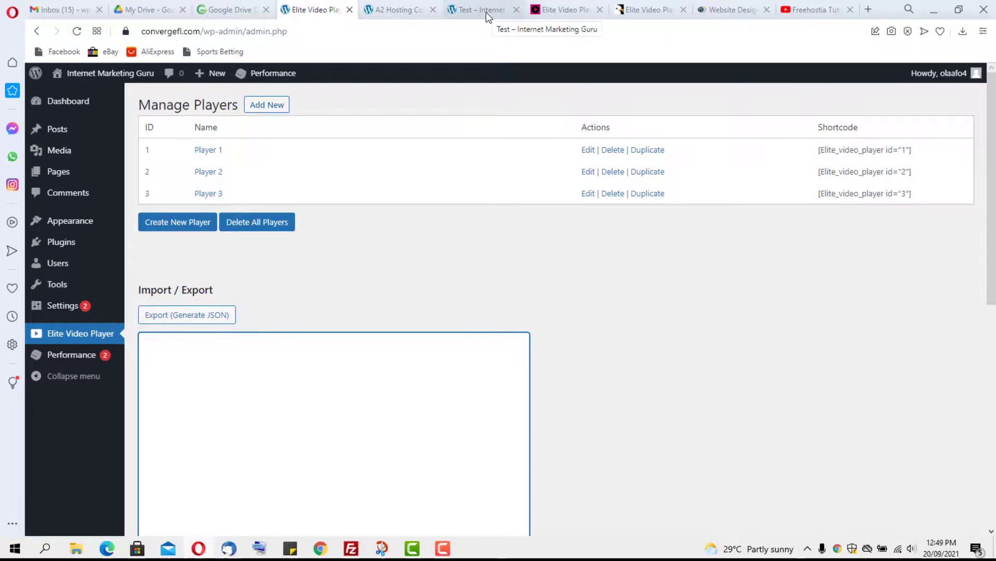
Step: Play and pause the Website Design Mastery promo video, then scroll the course page down and back
left_click(552, 11)
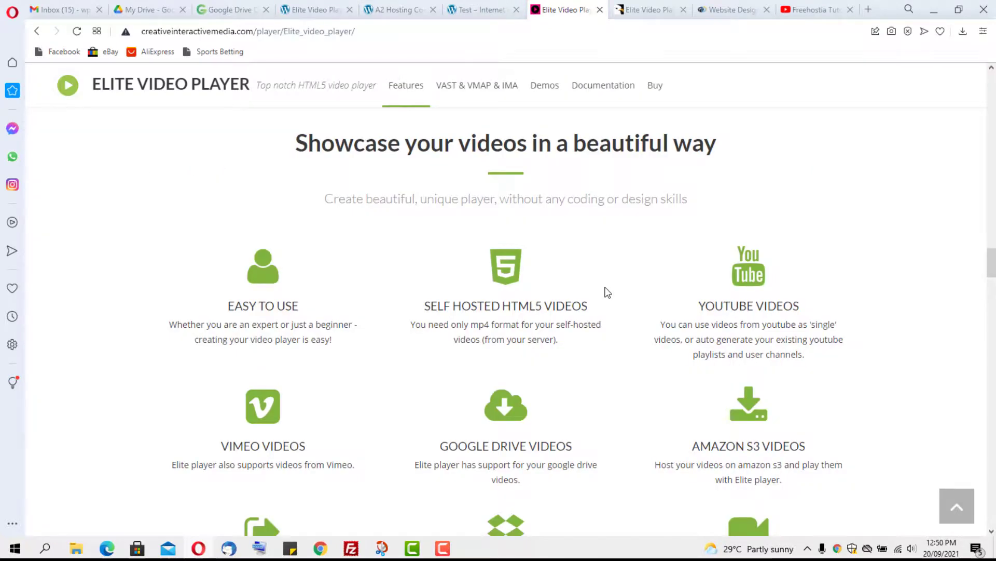
scroll(605, 289, "down", 3)
left_click(729, 10)
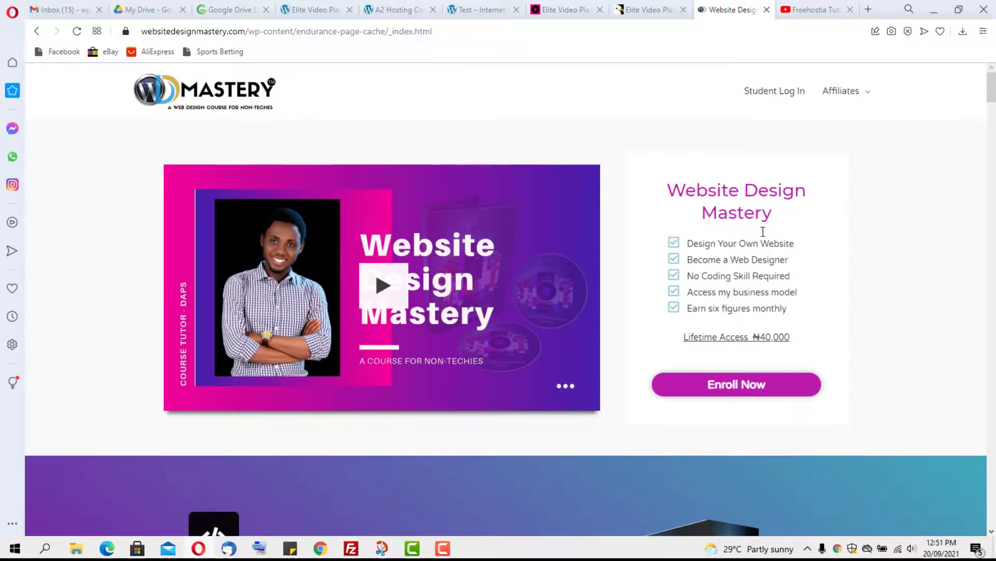
left_click(375, 284)
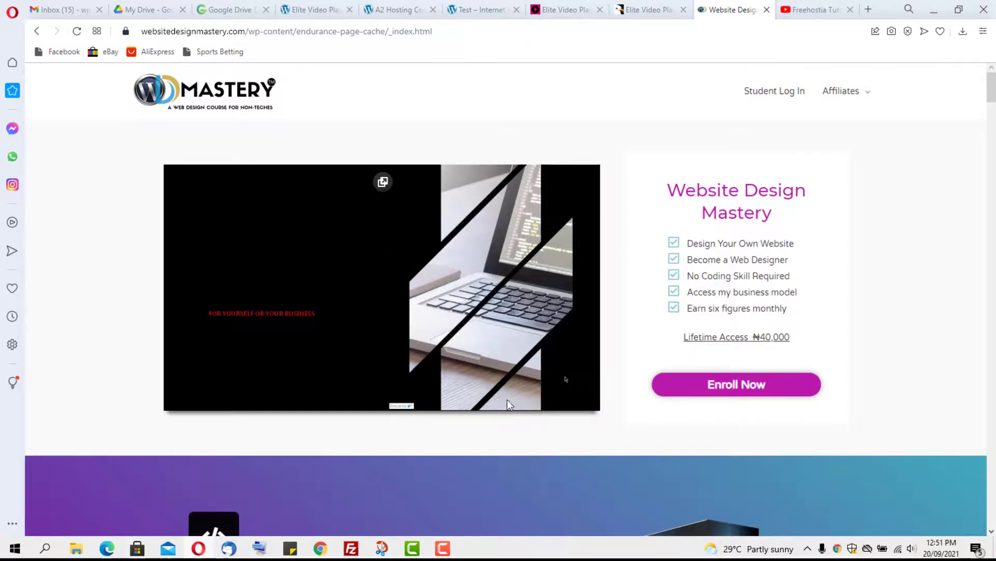
left_click(404, 243)
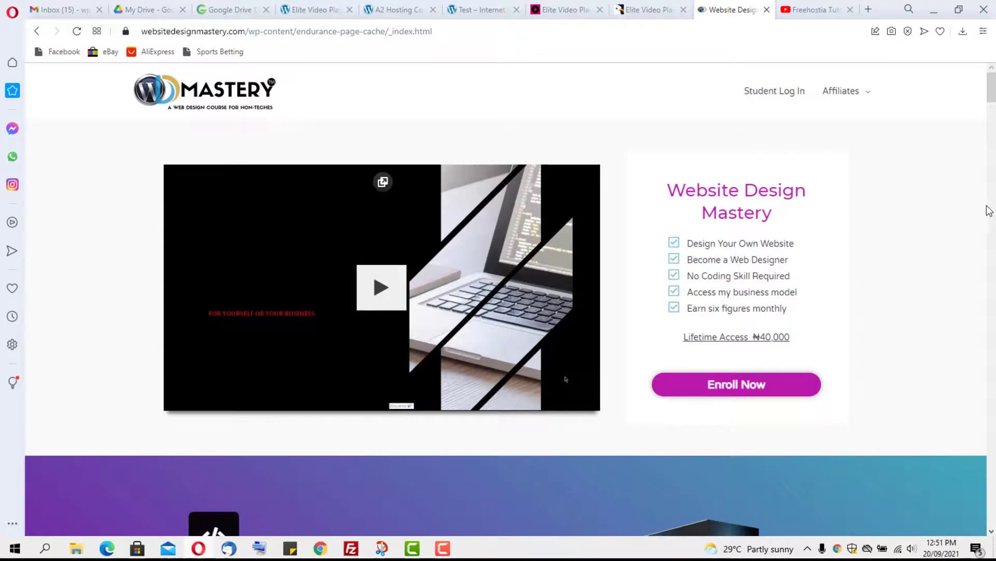
scroll(989, 217, "down", 3)
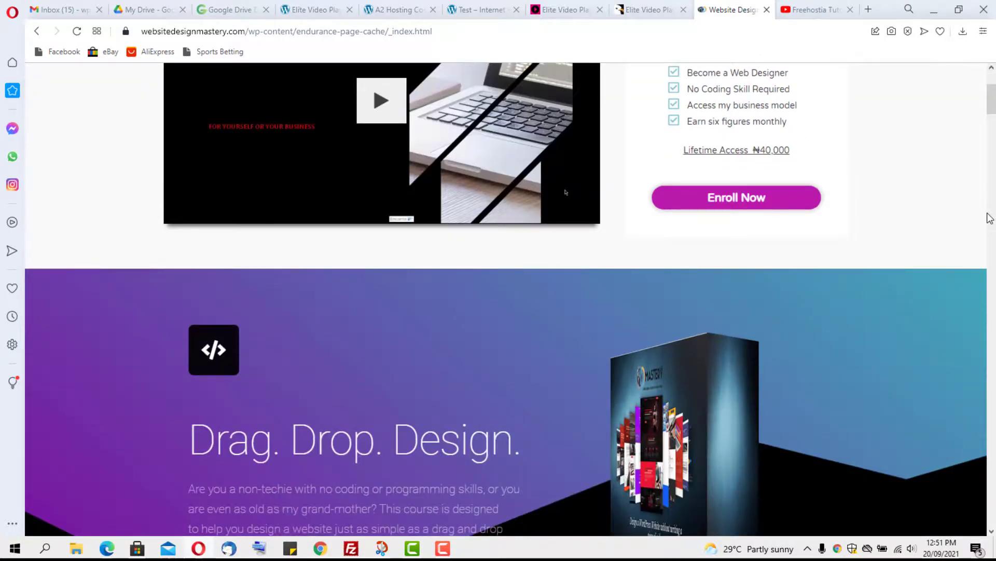
scroll(502, 293, "down", 4)
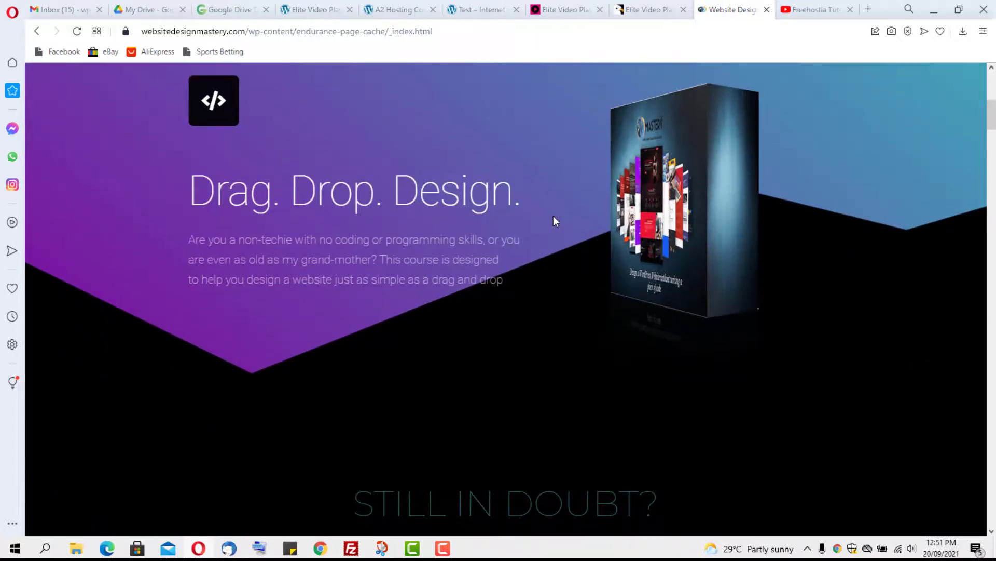
scroll(649, 124, "down", 5)
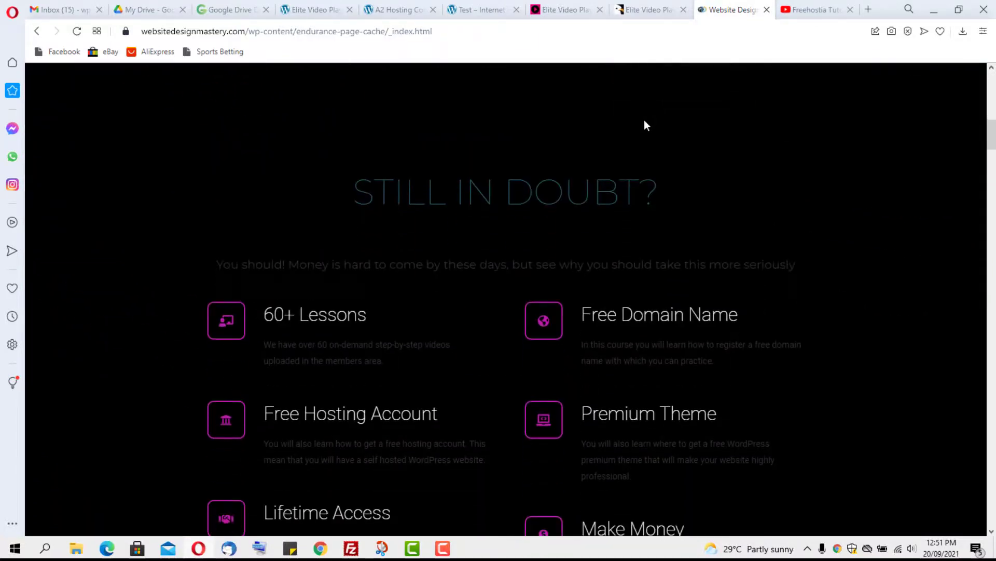
scroll(647, 124, "up", 10)
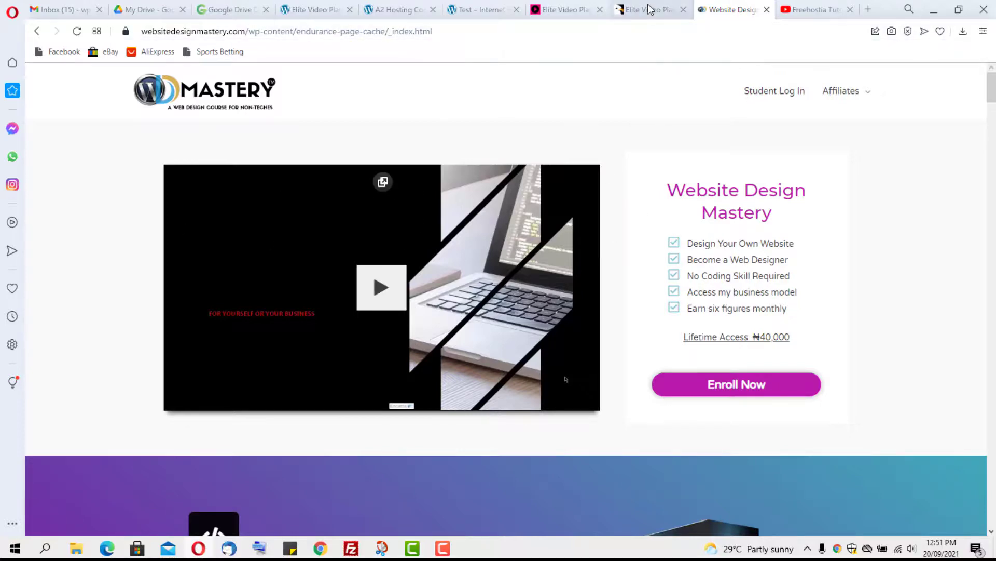
Step: Look over the Elite Video Player demo gallery, then switch to its CodeCanyon listing
left_click(554, 10)
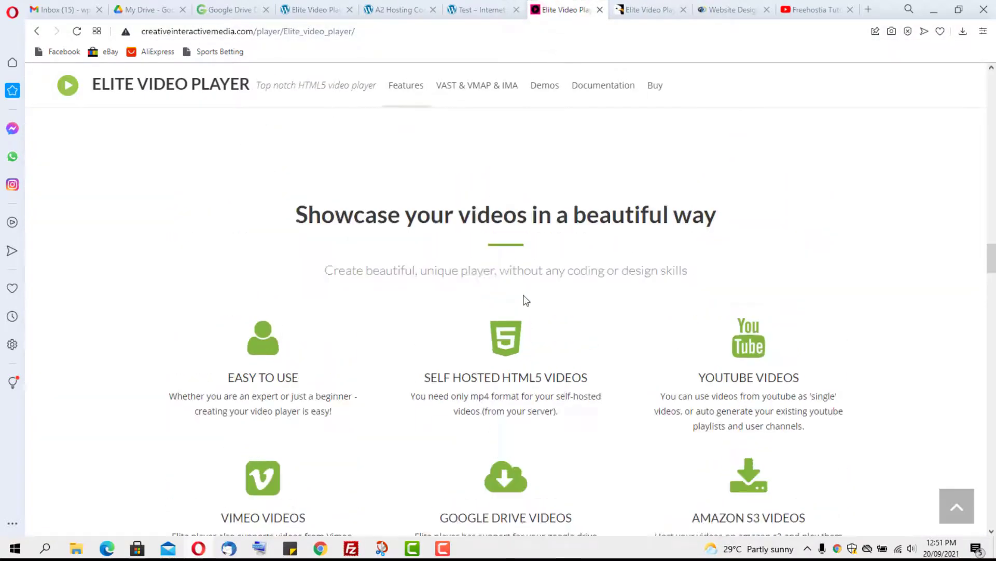
scroll(525, 300, "up", 15)
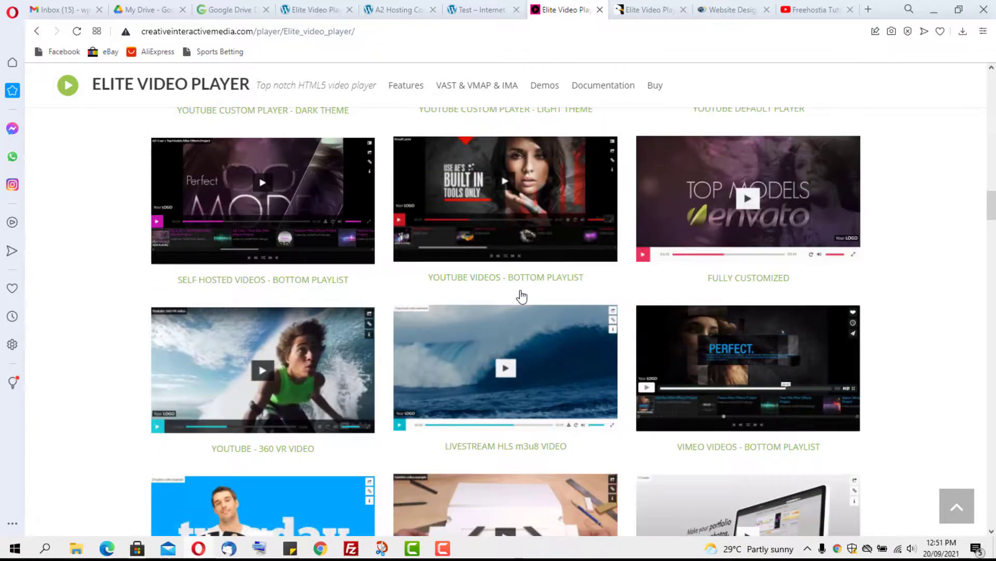
scroll(521, 296, "up", 10)
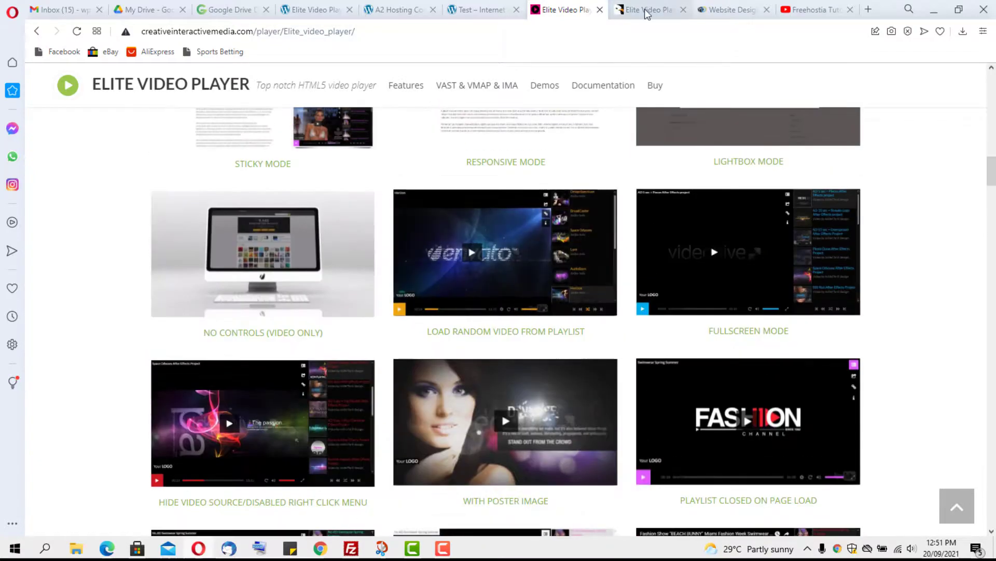
left_click(646, 13)
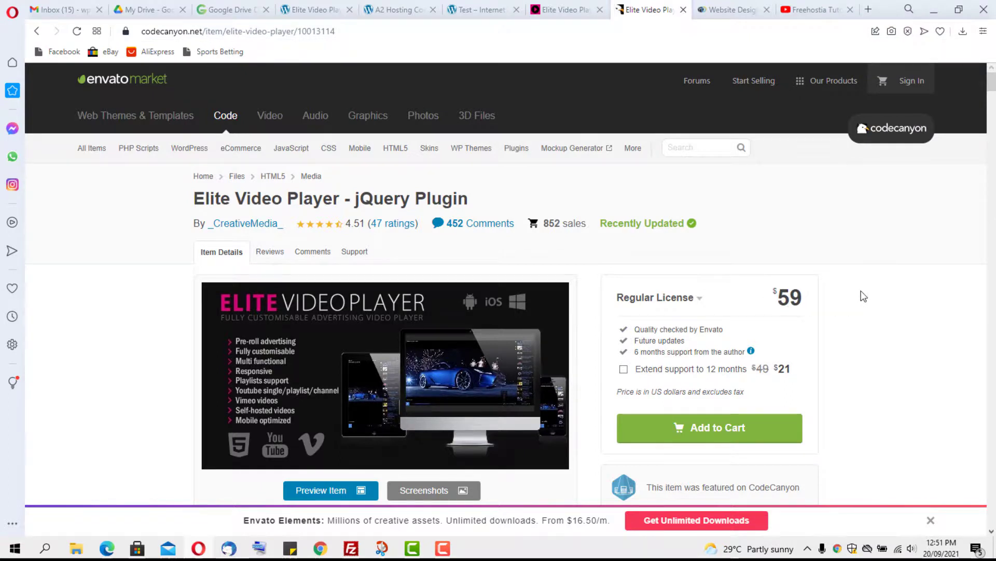
Step: Scroll through the CodeCanyon listing's description, features and buyer reviews, then back up
scroll(864, 297, "down", 1)
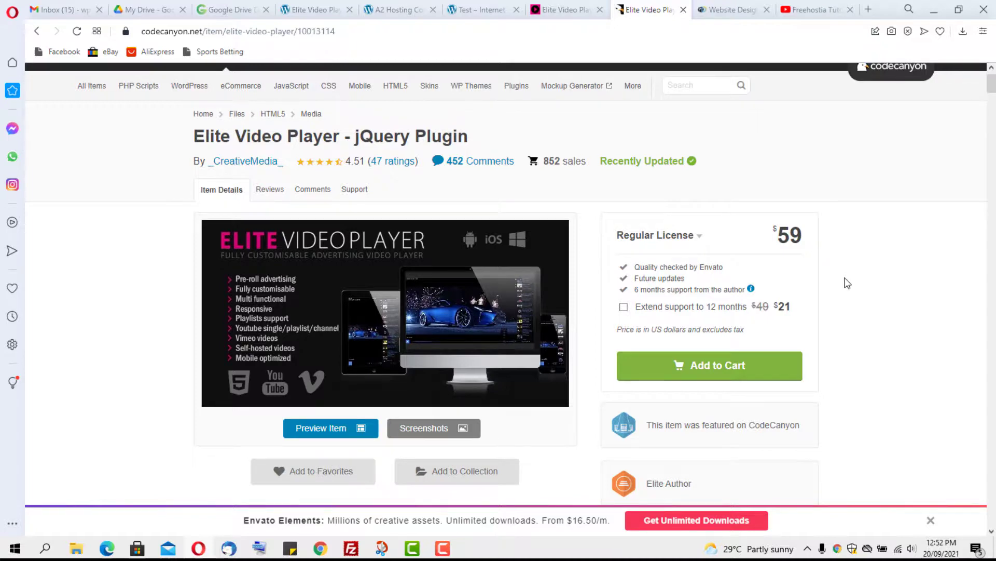
scroll(846, 283, "down", 3)
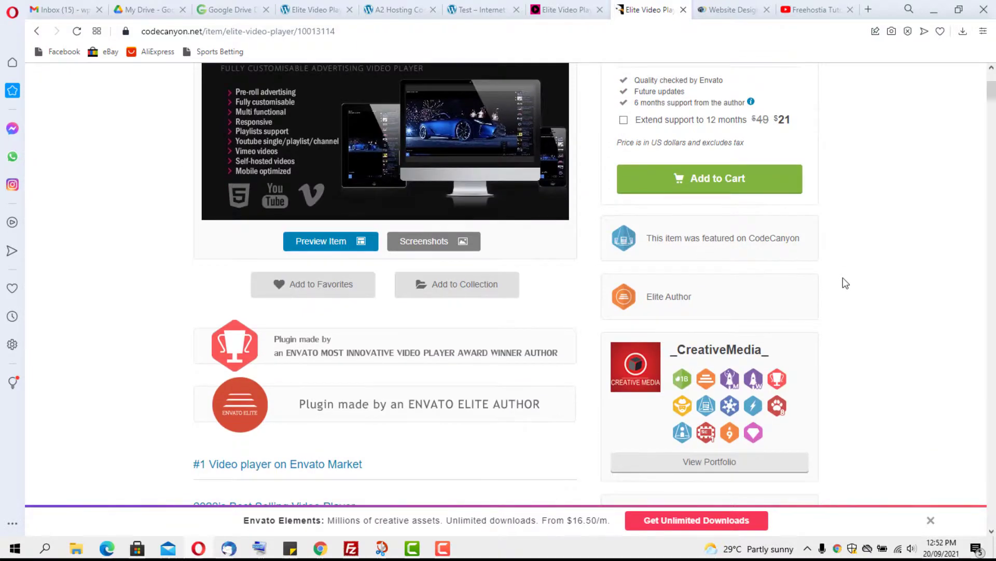
scroll(845, 282, "down", 6)
scroll(844, 282, "down", 10)
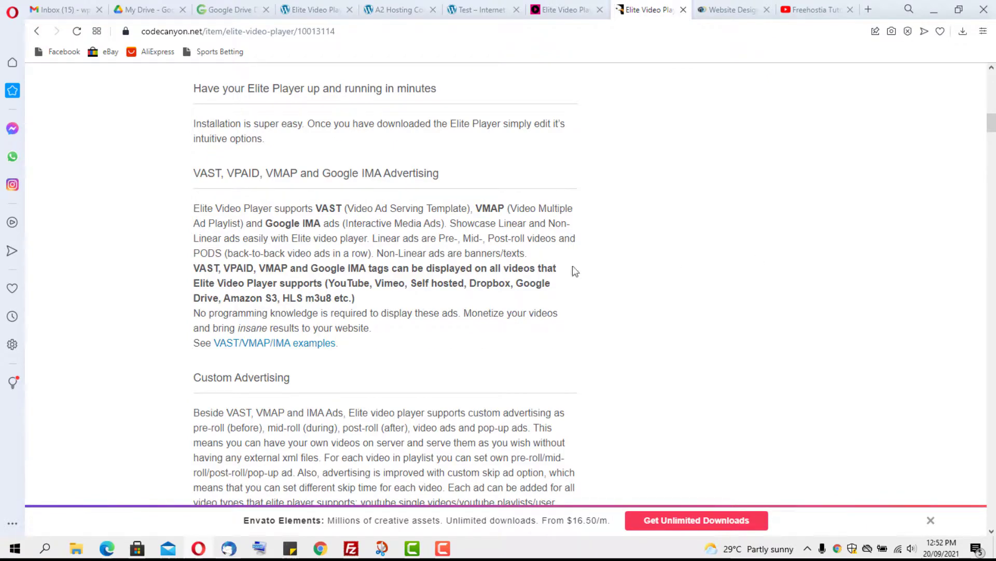
scroll(420, 146, "down", 9)
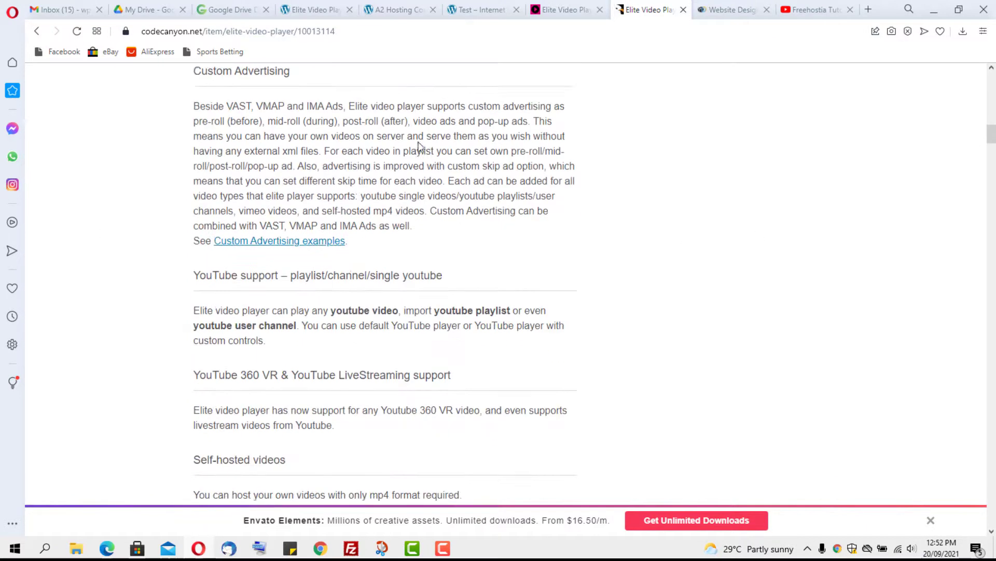
scroll(418, 143, "down", 15)
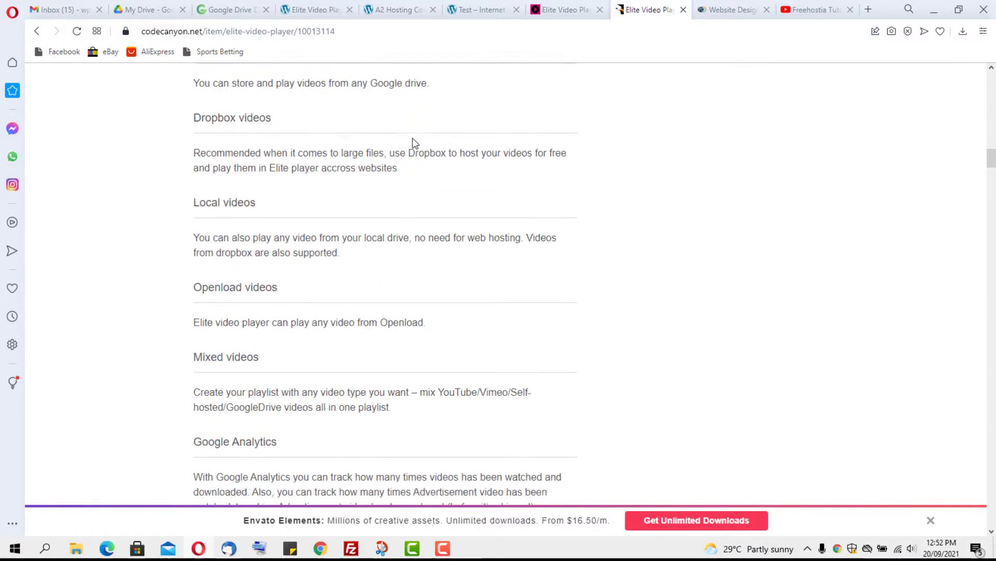
scroll(416, 143, "down", 13)
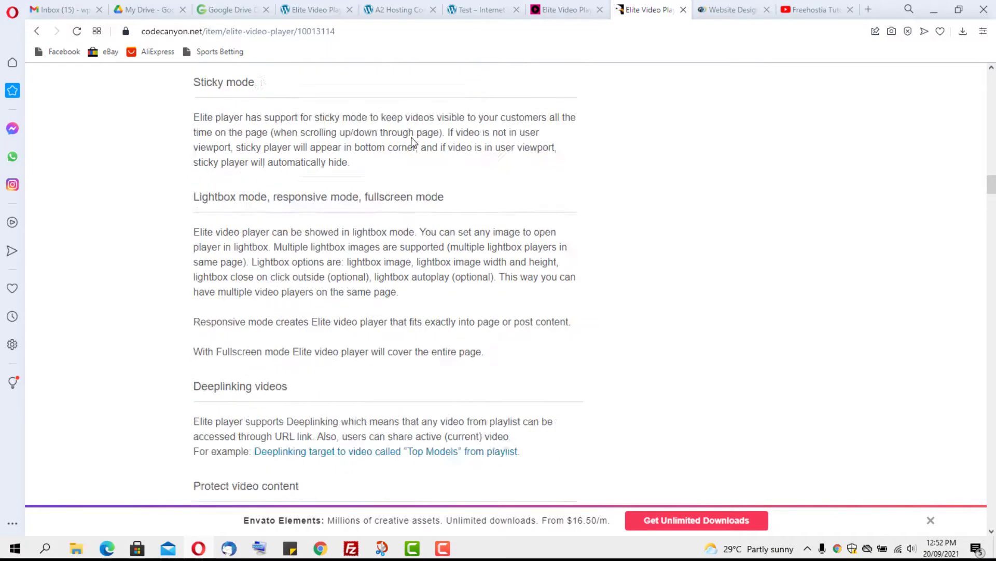
scroll(412, 140, "down", 13)
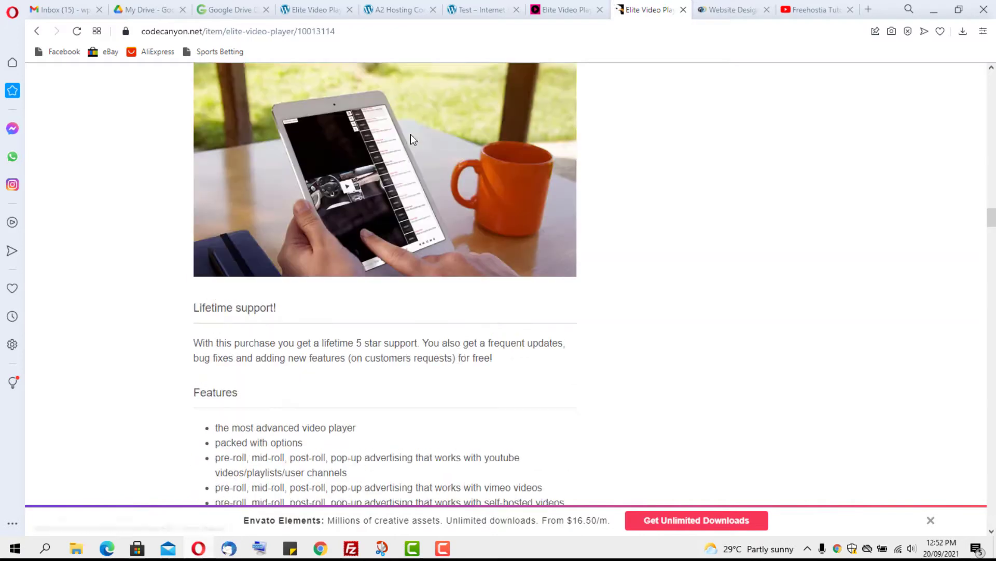
scroll(410, 138, "down", 10)
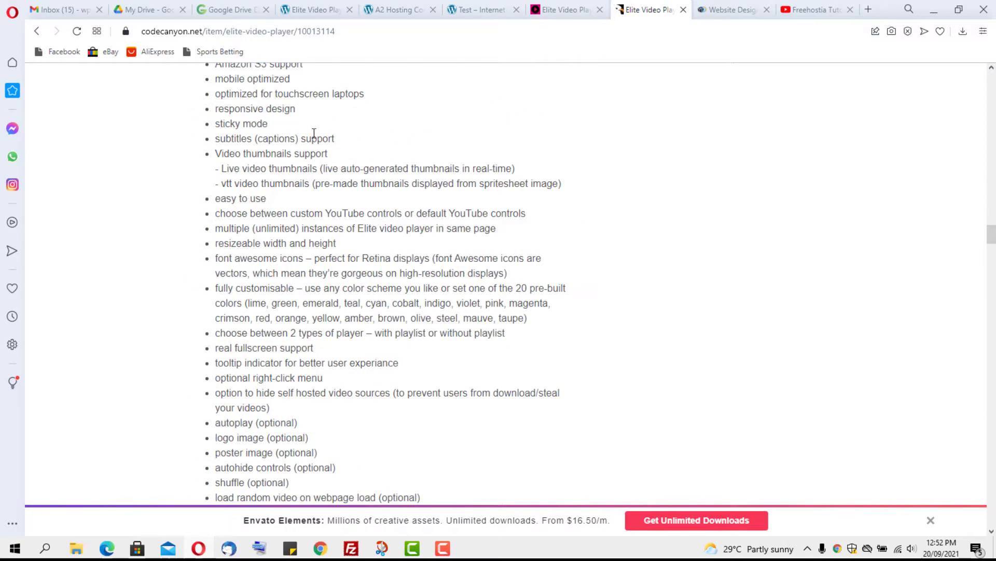
scroll(380, 190, "down", 3)
scroll(376, 184, "down", 8)
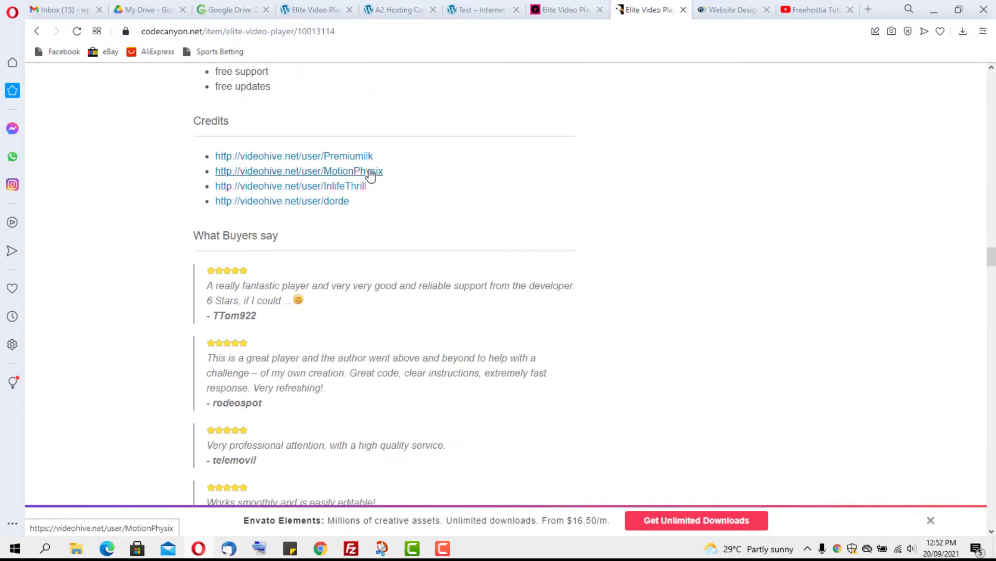
scroll(341, 194, "down", 10)
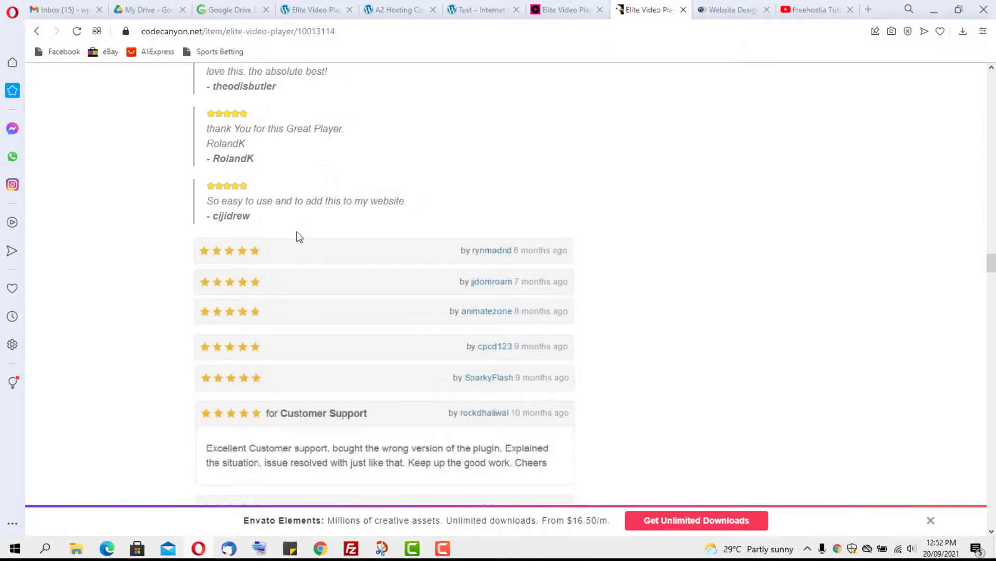
scroll(293, 224, "down", 7)
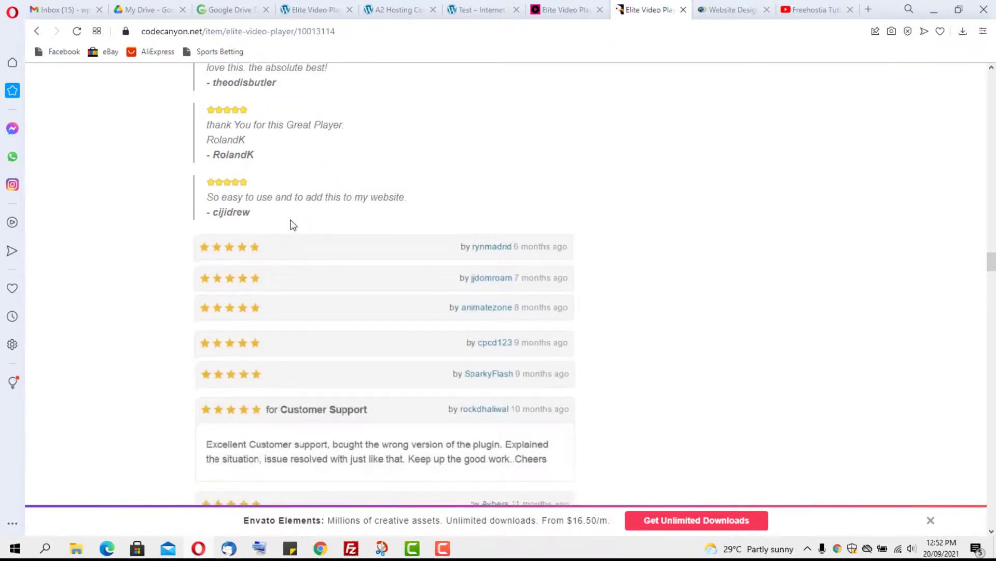
scroll(292, 210, "up", 20)
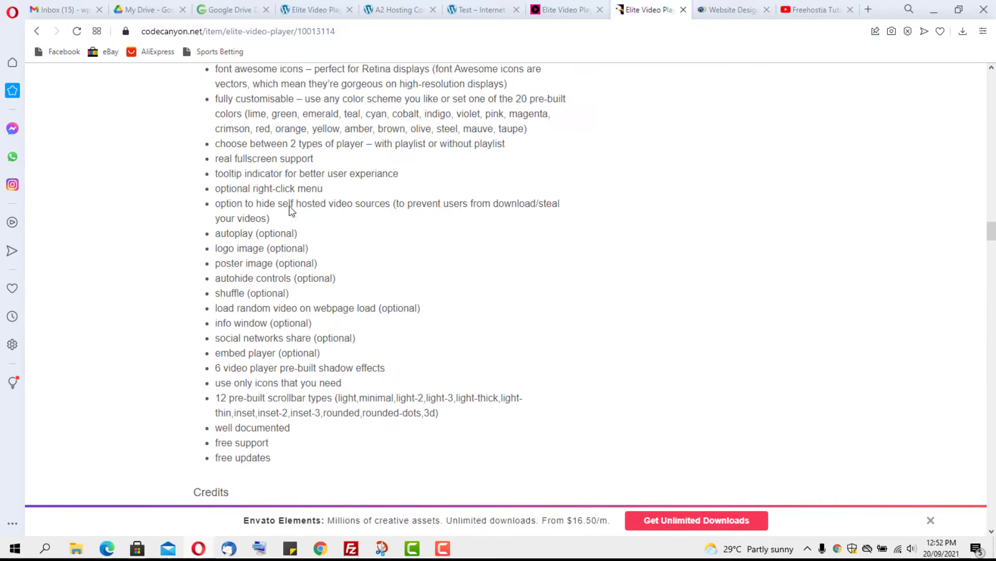
scroll(291, 206, "up", 20)
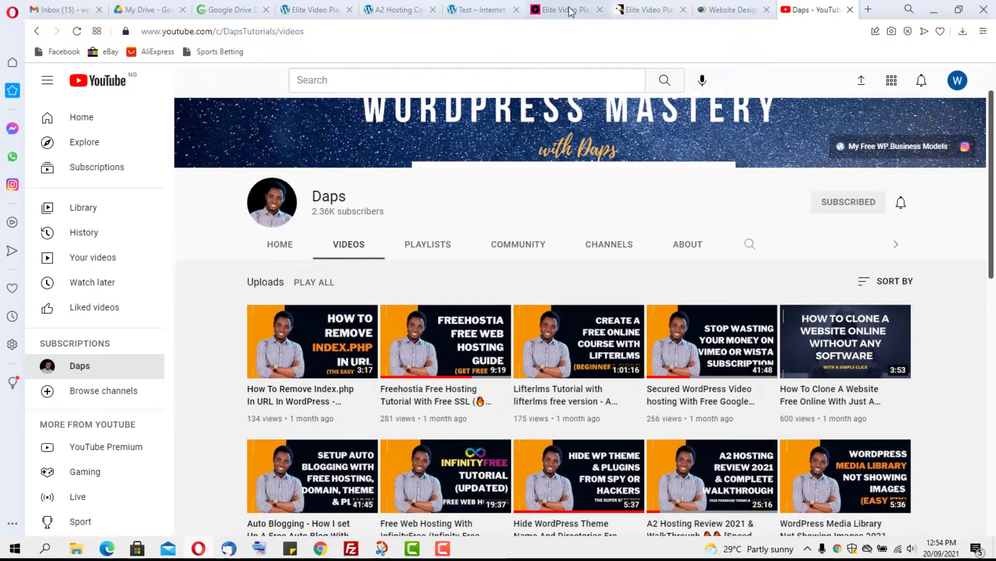
Step: Return to the Elite Video Player CodeCanyon listing priced at $59
left_click(642, 11)
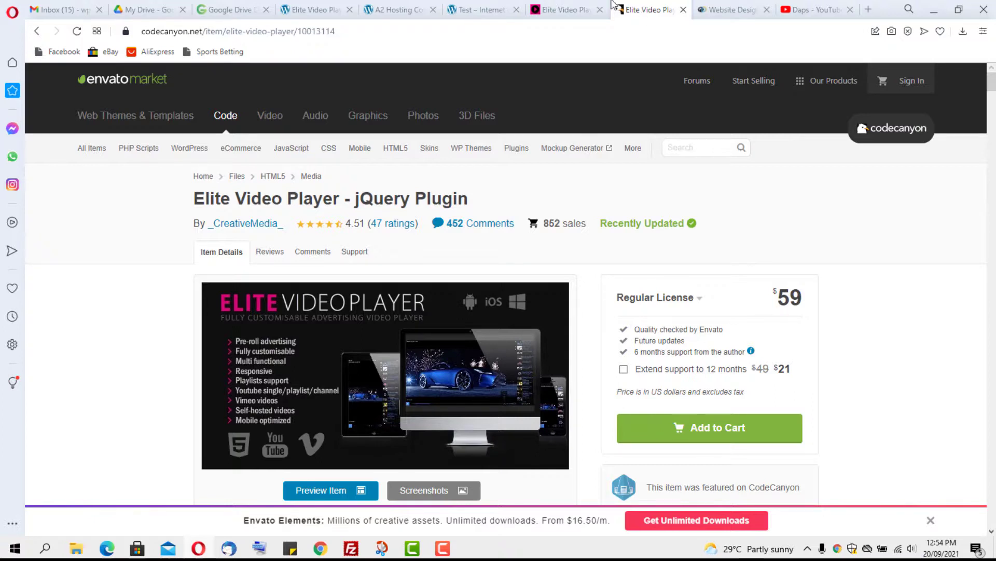
Step: Scroll through the Website Design Mastery sales page, returning to the course video and ₦40,000 enrolment card
left_click(735, 11)
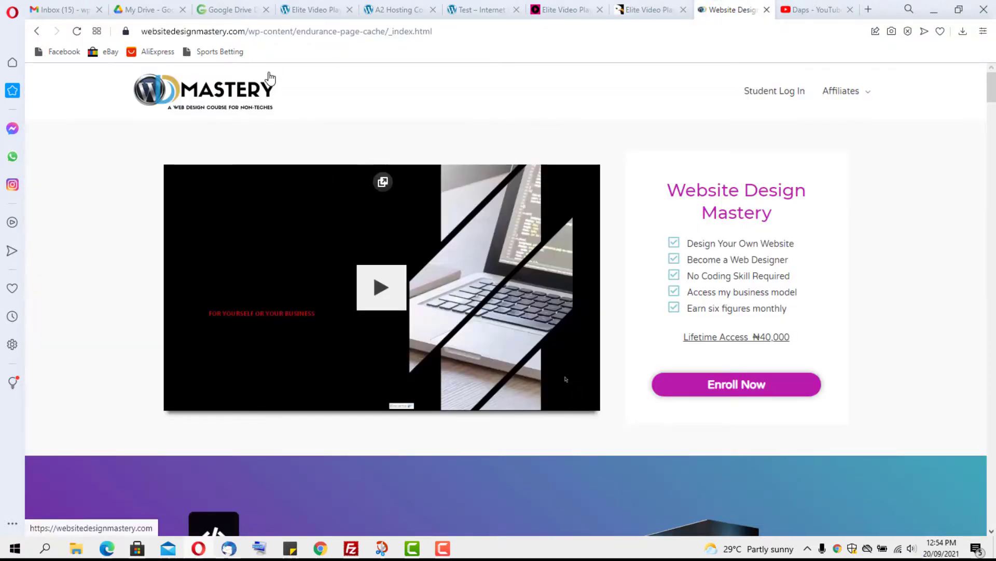
scroll(651, 134, "down", 2)
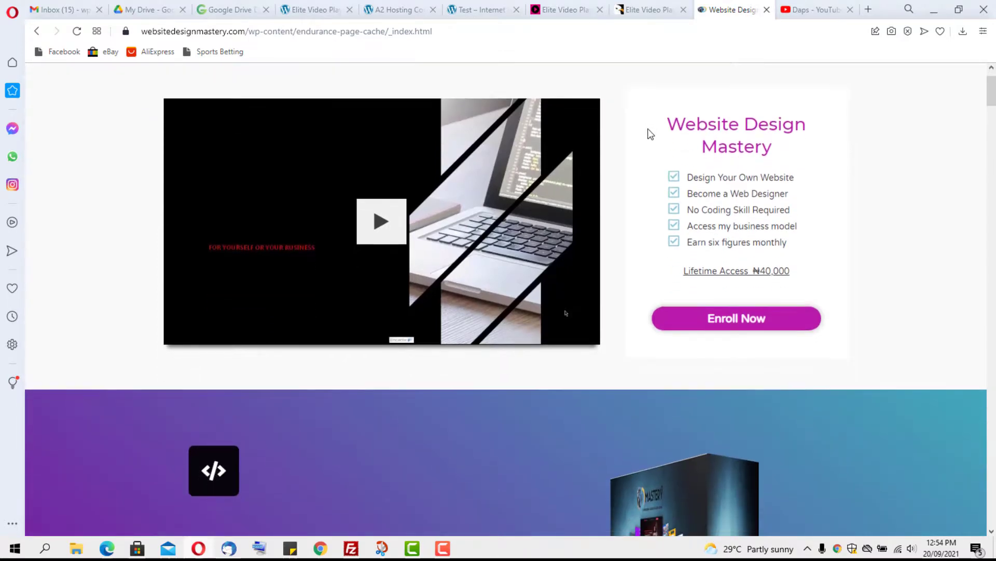
scroll(651, 134, "down", 5)
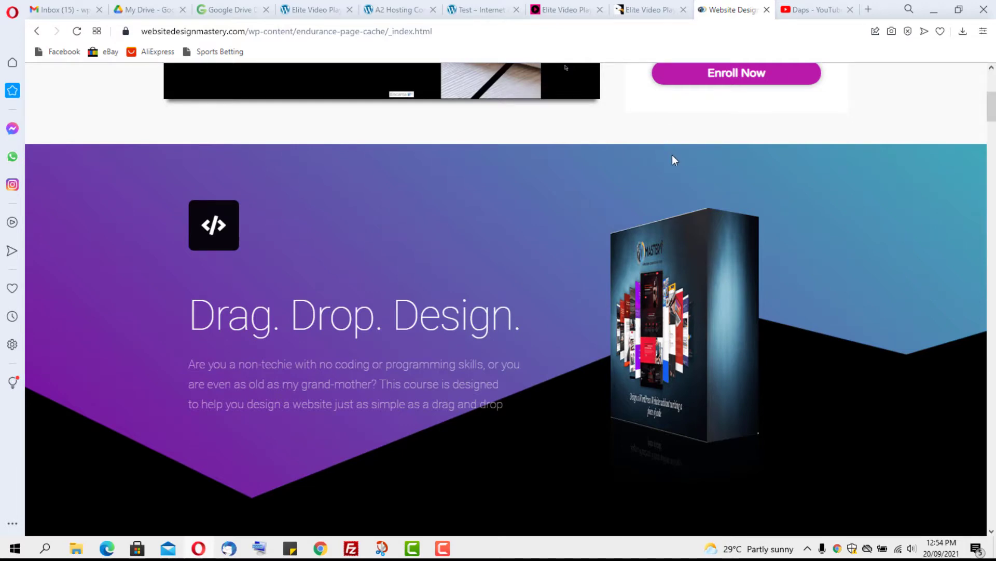
scroll(673, 156, "up", 6)
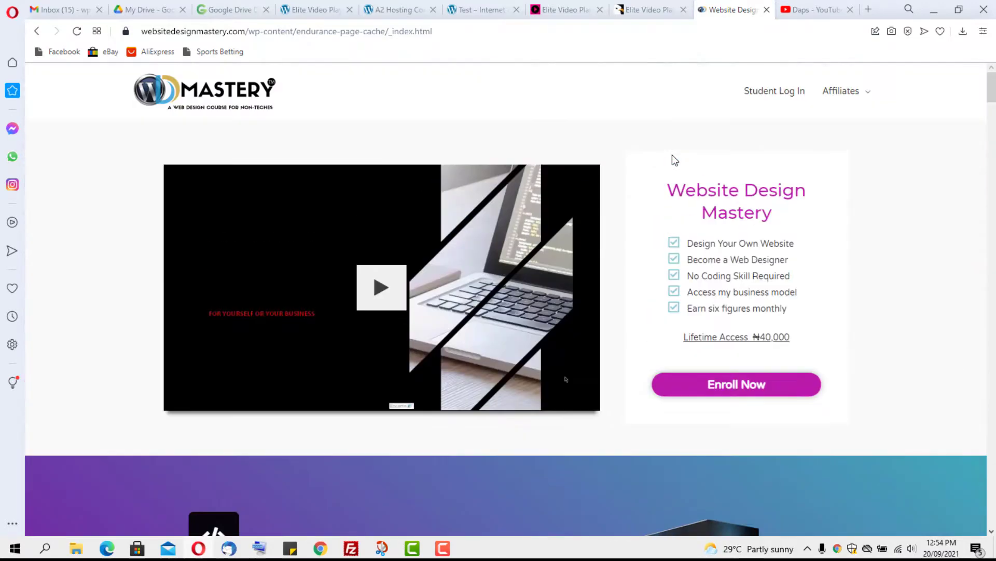
scroll(681, 229, "down", 15)
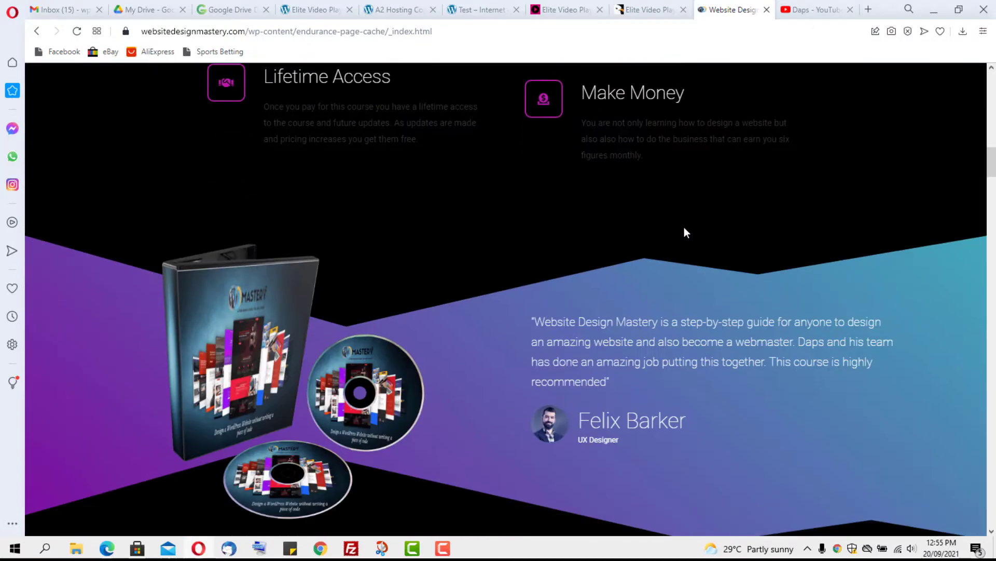
scroll(685, 223, "down", 12)
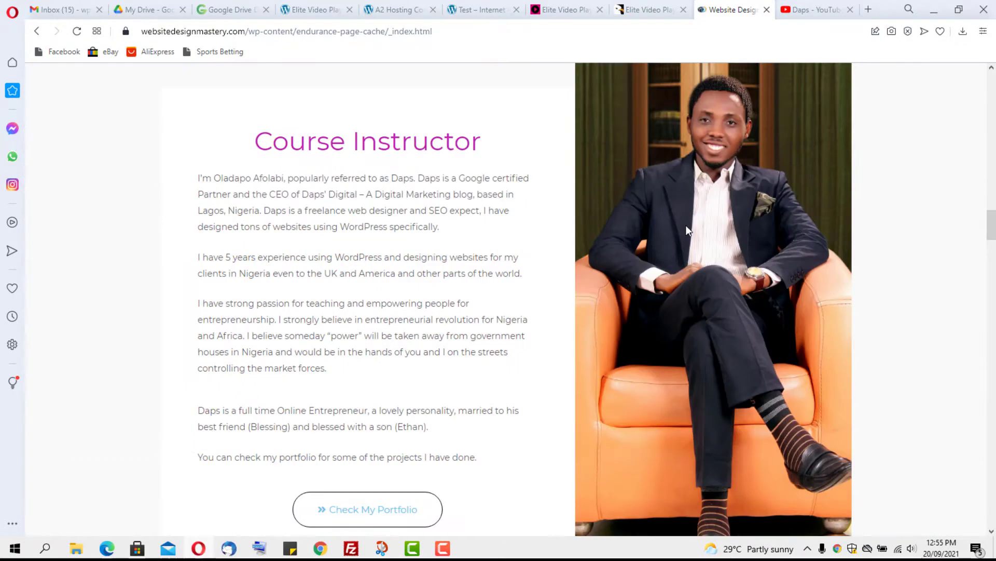
scroll(684, 228, "up", 15)
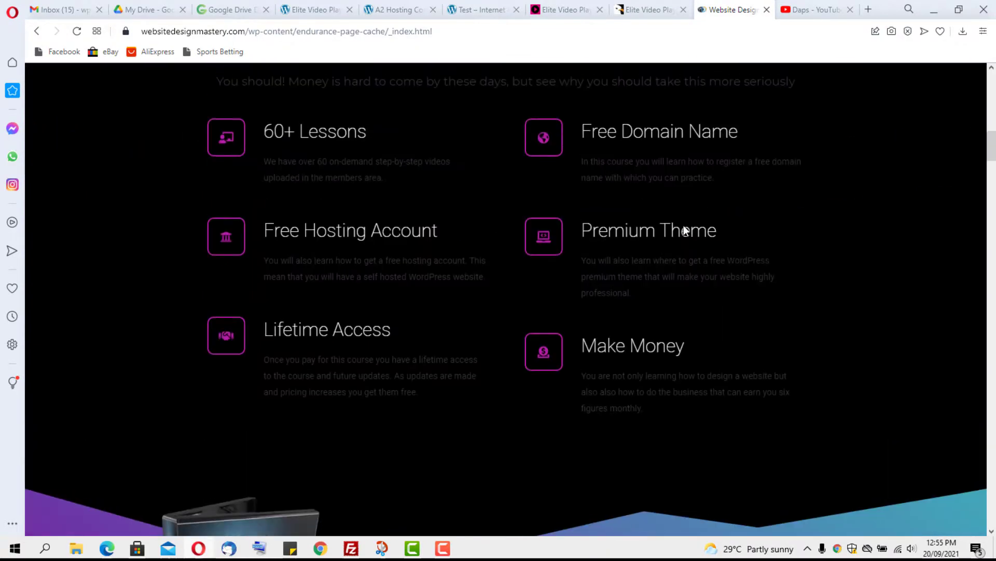
scroll(684, 228, "up", 7)
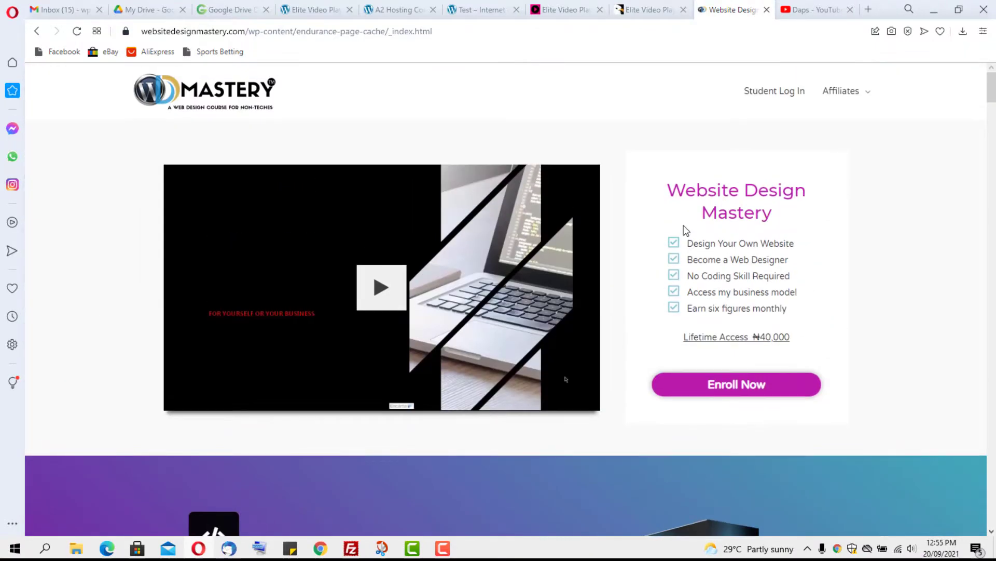